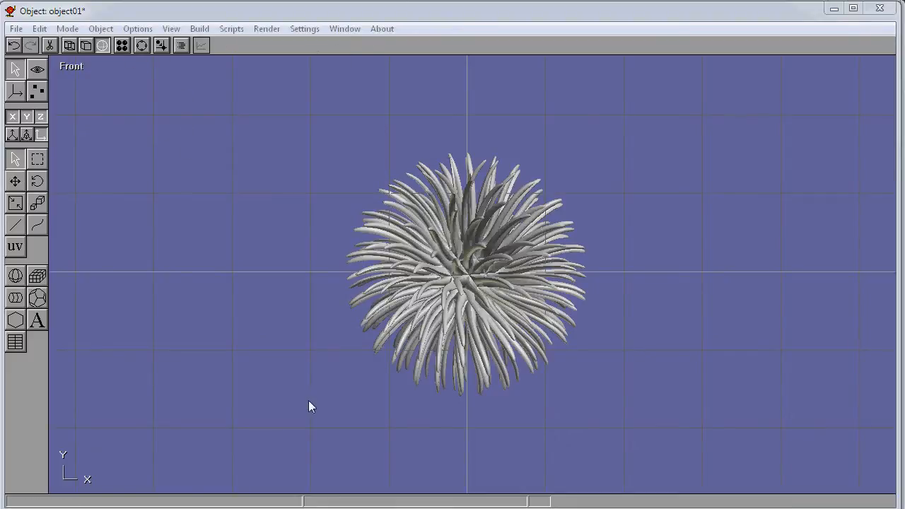
- Switch to the browser showing TheBest3D.com and open its 3D tools page
key("alt+Tab")
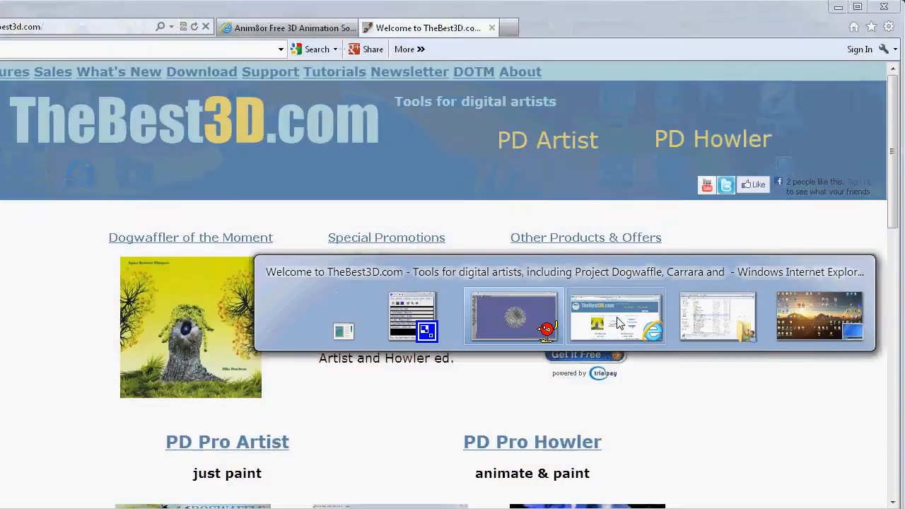
left_click(617, 322)
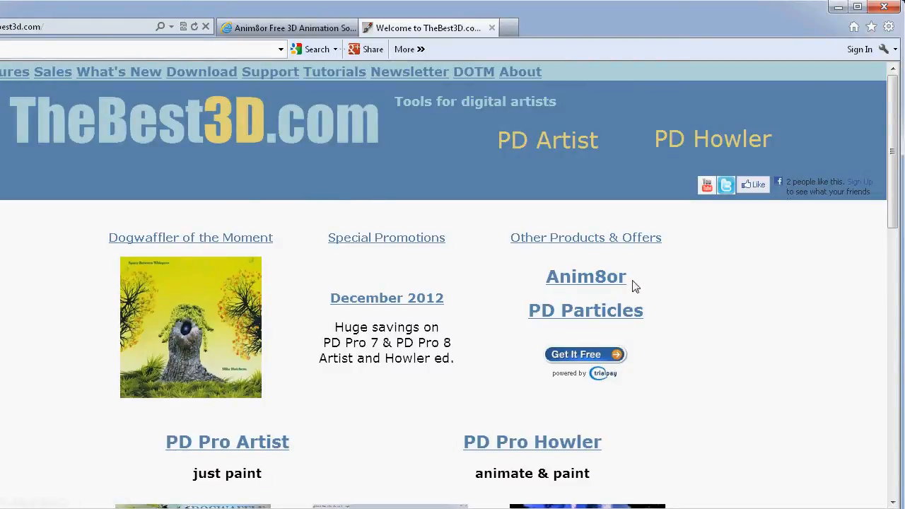
scroll(600, 282, "down", 5)
scroll(679, 332, "down", 5)
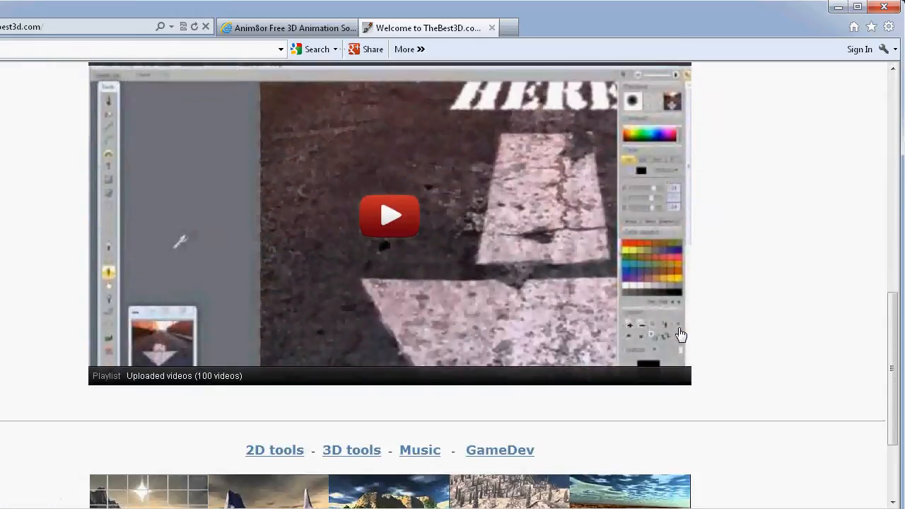
left_click(355, 311)
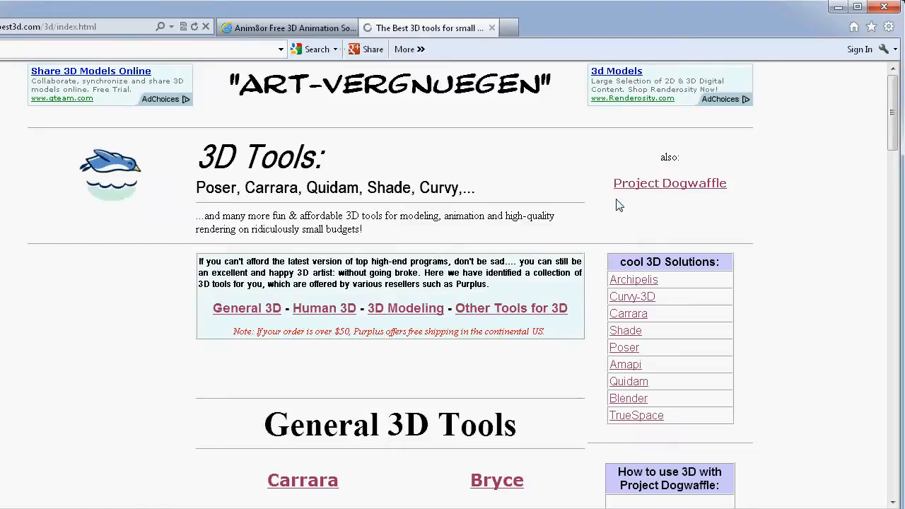
- Find Anim8or among the General 3D Tools and open its resources page
scroll(323, 282, "down", 3)
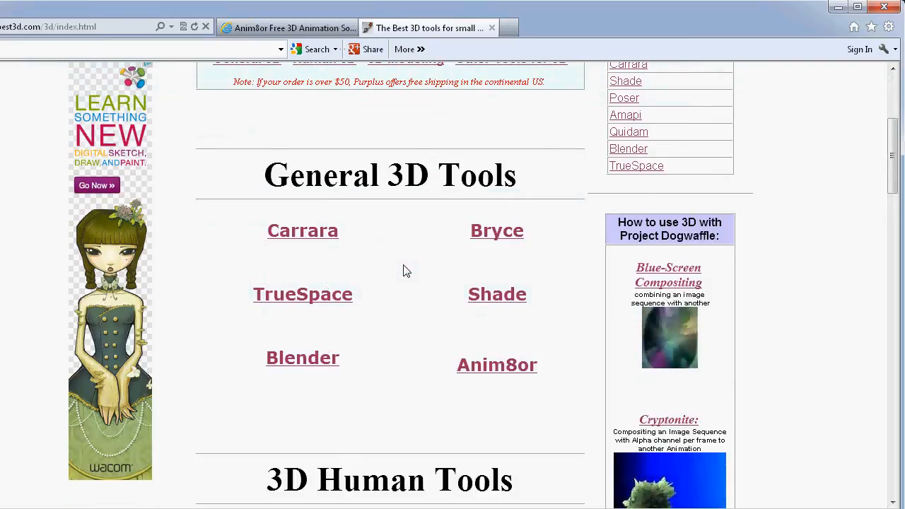
scroll(404, 268, "down", 3)
scroll(403, 276, "up", 3)
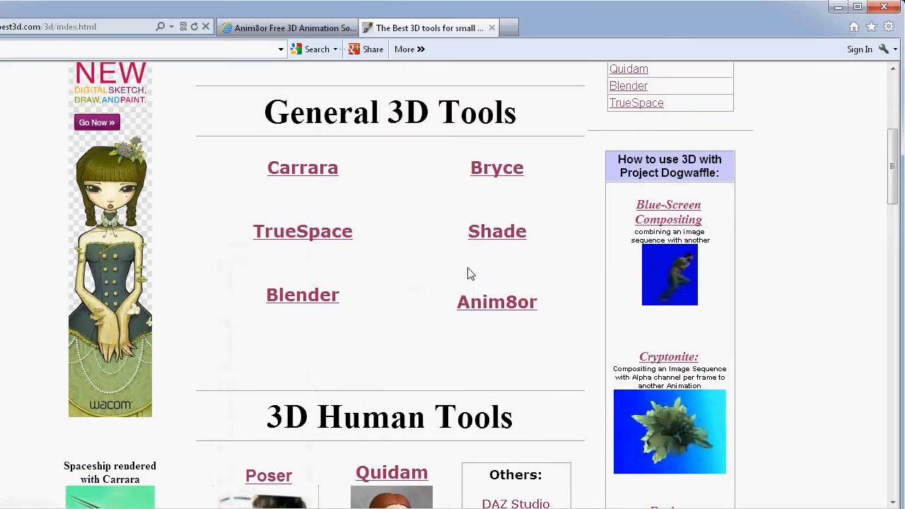
left_click(521, 304)
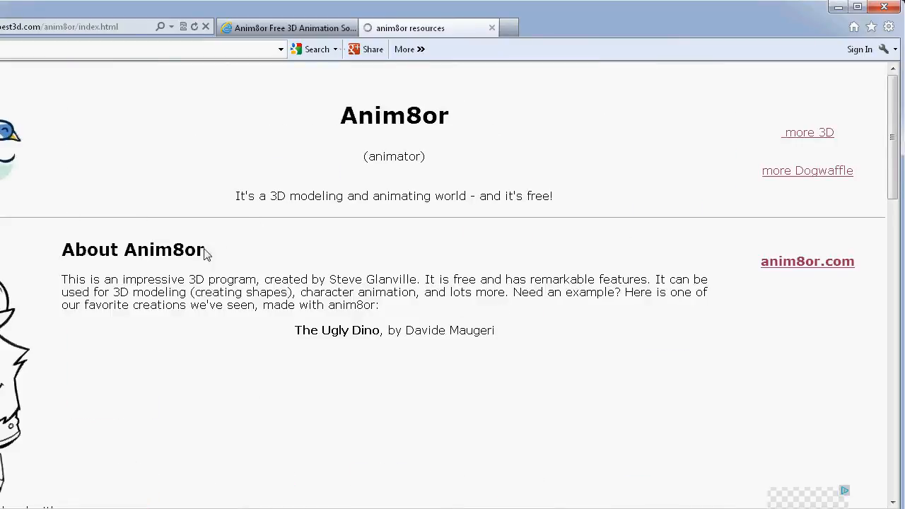
- Look through the Anim8or resources page, including the Ugly Dino video, the website and manual links, and the tutorials list
scroll(712, 265, "down", 3)
scroll(713, 265, "down", 5)
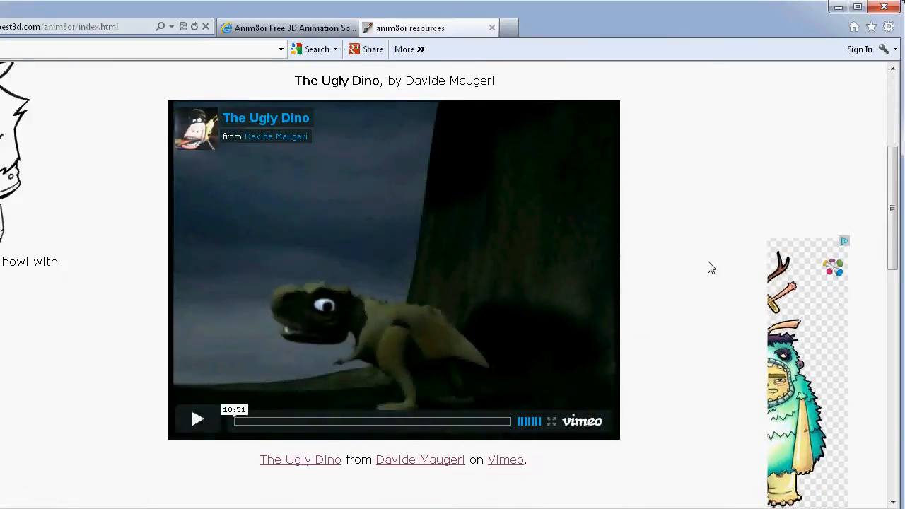
scroll(660, 308, "down", 15)
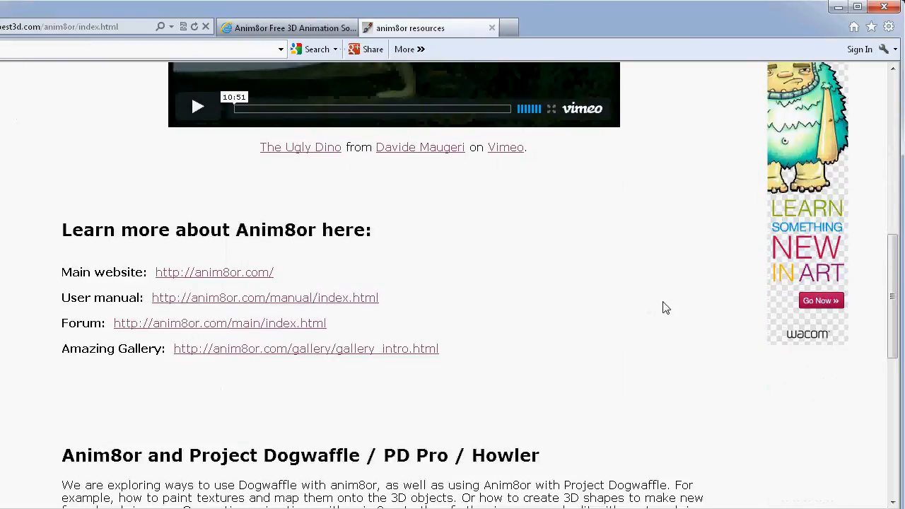
scroll(661, 308, "down", 5)
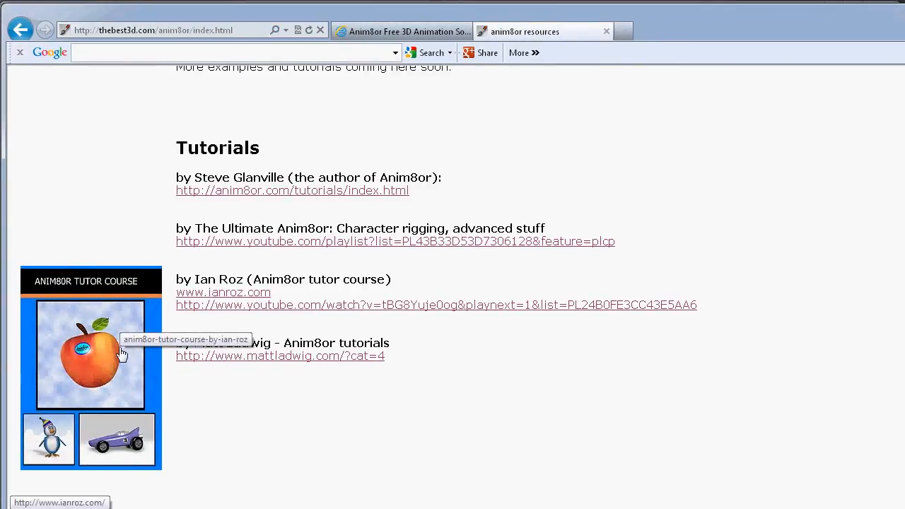
scroll(377, 254, "up", 8)
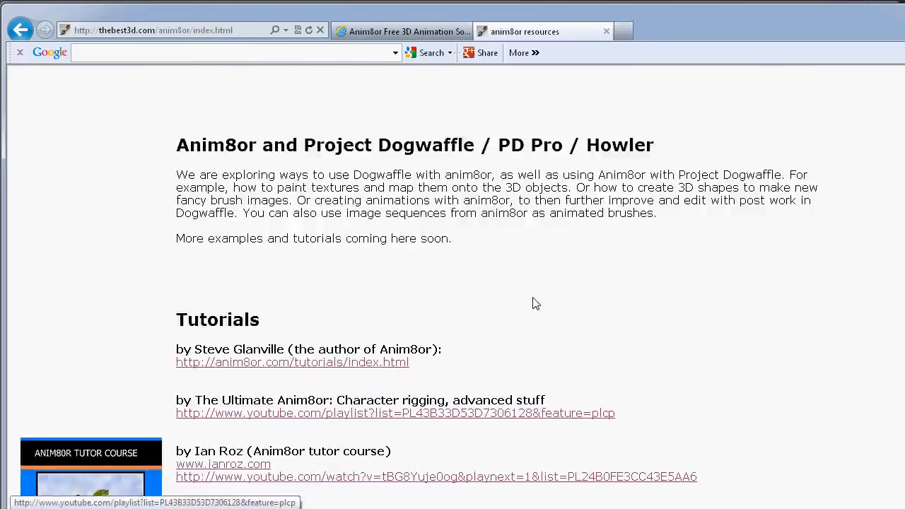
scroll(306, 270, "up", 6)
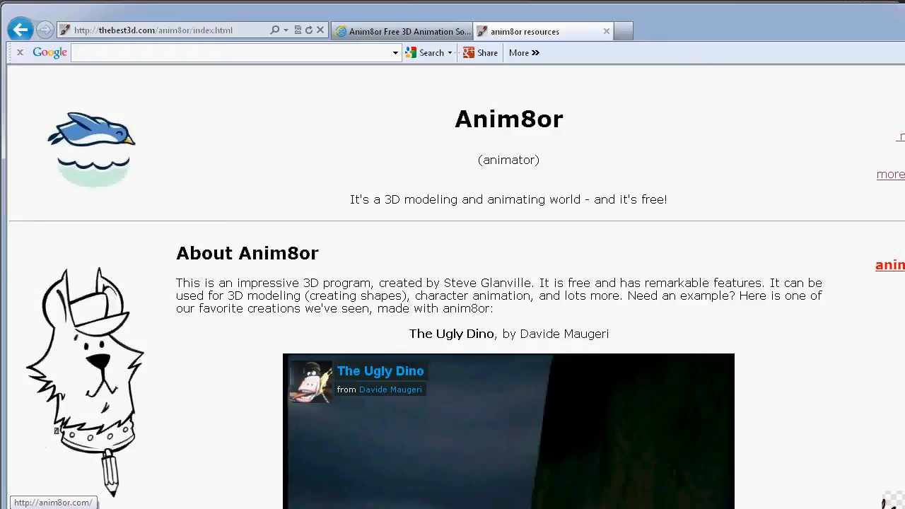
- Open the anim8or.com website and enter its main page
left_click(889, 266)
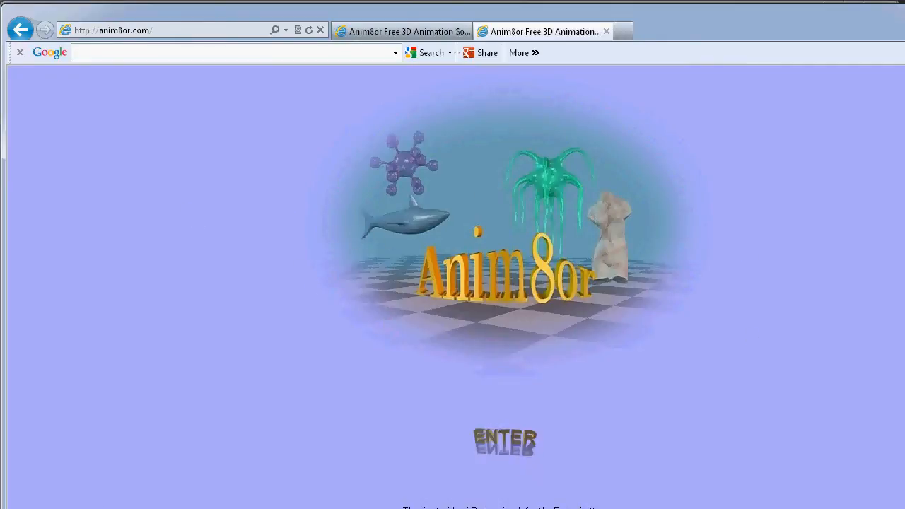
scroll(395, 333, "down", 1)
scroll(509, 282, "up", 1)
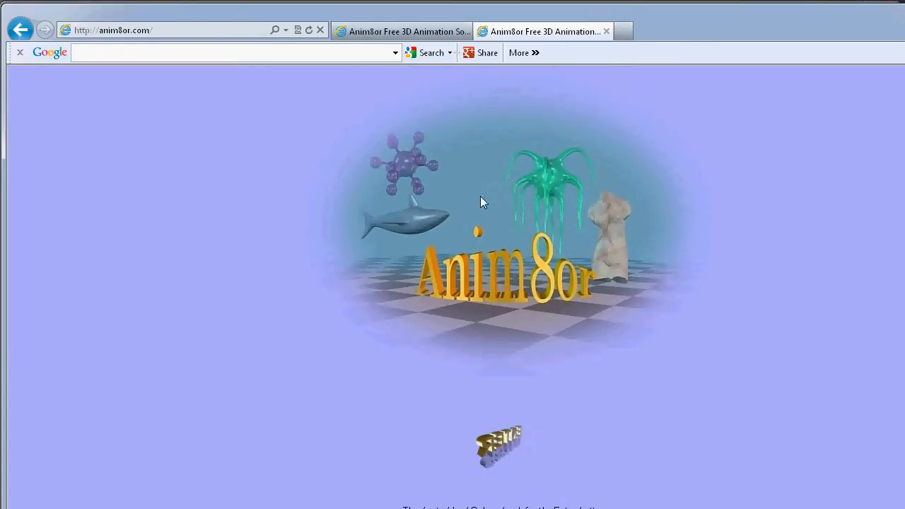
left_click(505, 439)
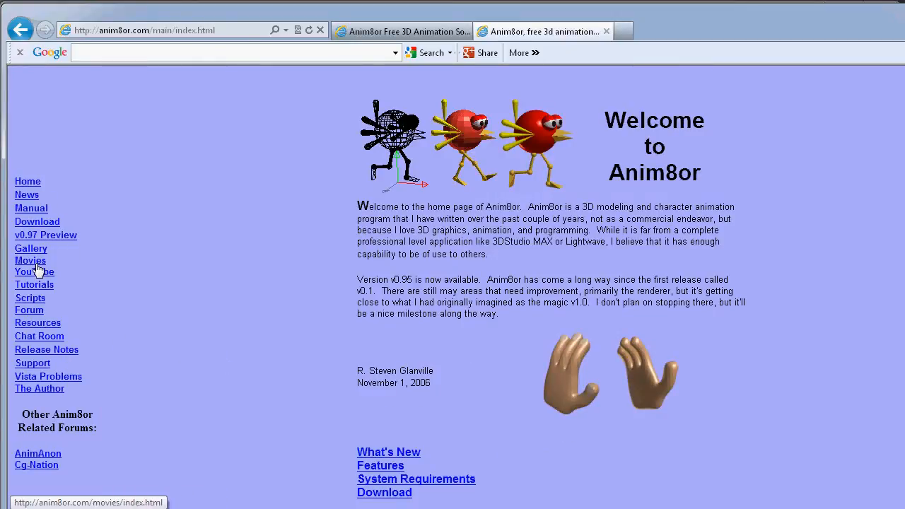
- Open the Anim8or User's Manual and look through its index of chapters
left_click(26, 210)
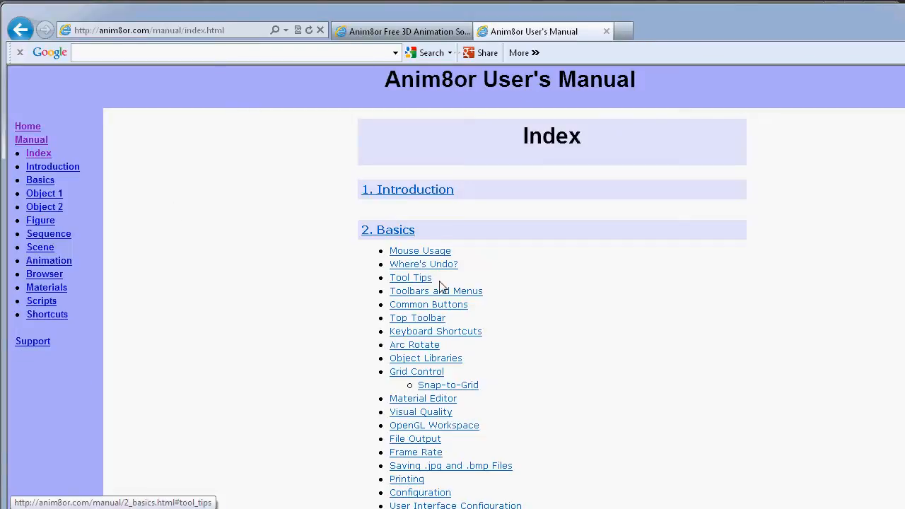
scroll(584, 343, "down", 3)
scroll(591, 347, "down", 5)
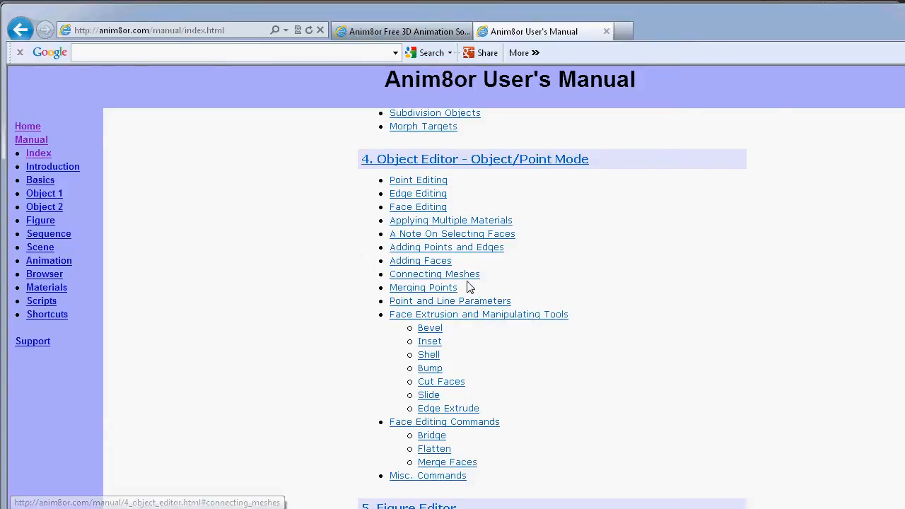
scroll(480, 294, "up", 5)
scroll(467, 309, "up", 4)
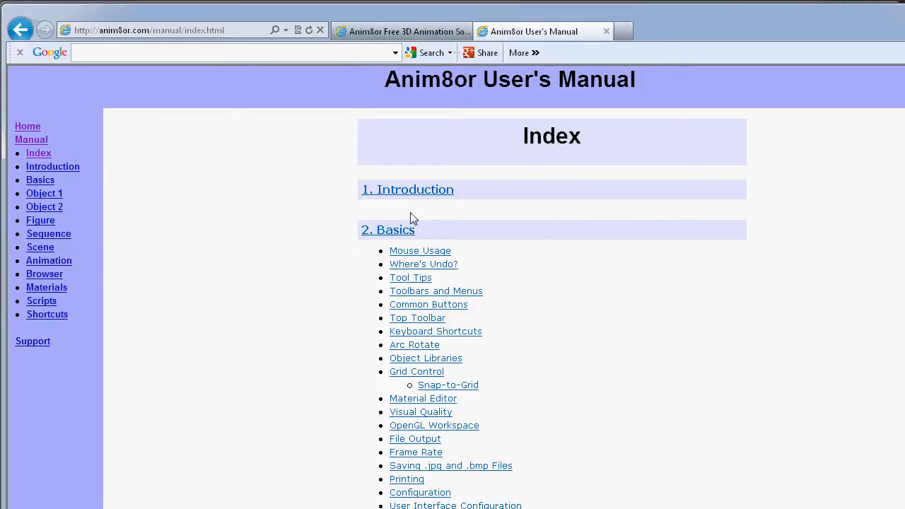
- Return to the Anim8or home page, check the new course section, and open the Tutorials page
left_click(29, 128)
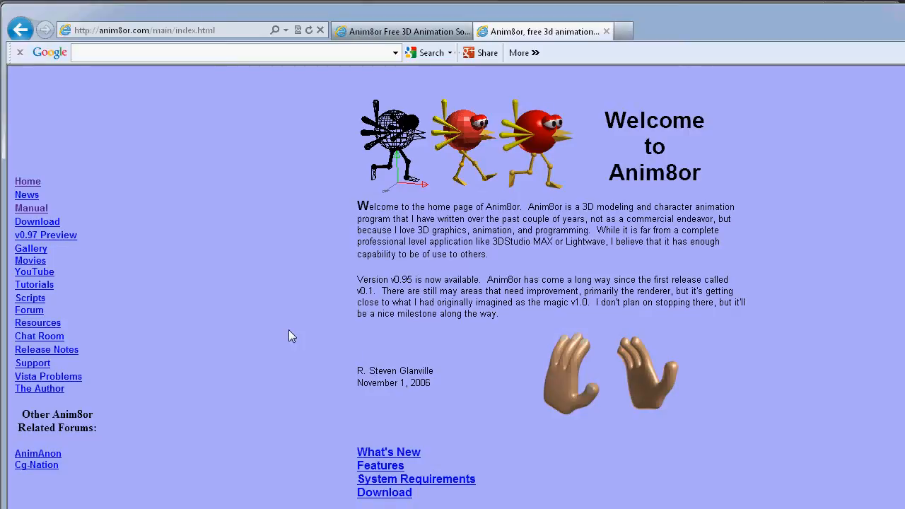
scroll(572, 319, "down", 5)
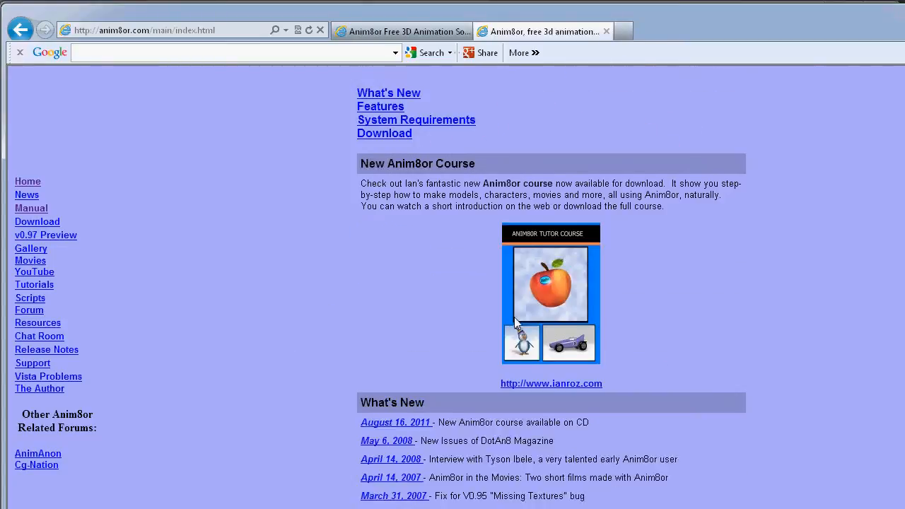
left_click(35, 284)
- Look through the list of Anim8or tutorials, from the Eggplant and Simple Walk lessons to the user-made ones
scroll(332, 291, "down", 7)
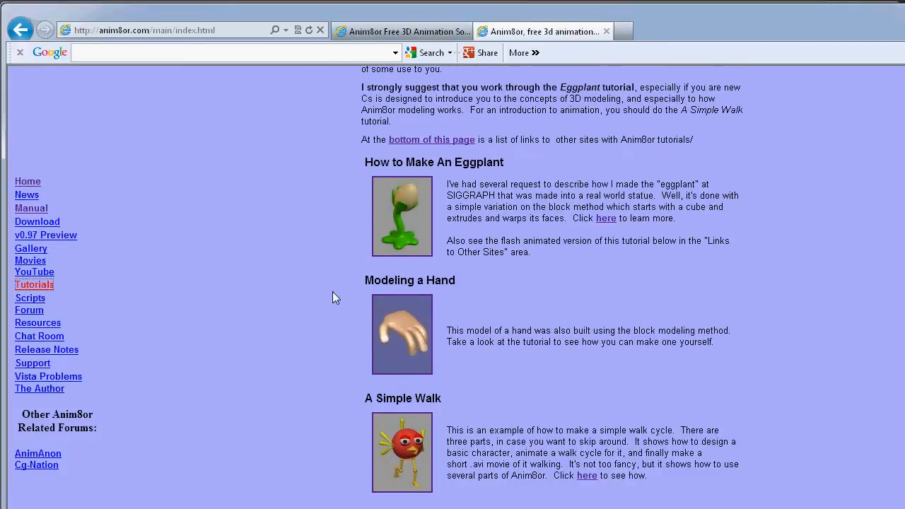
scroll(328, 294, "down", 5)
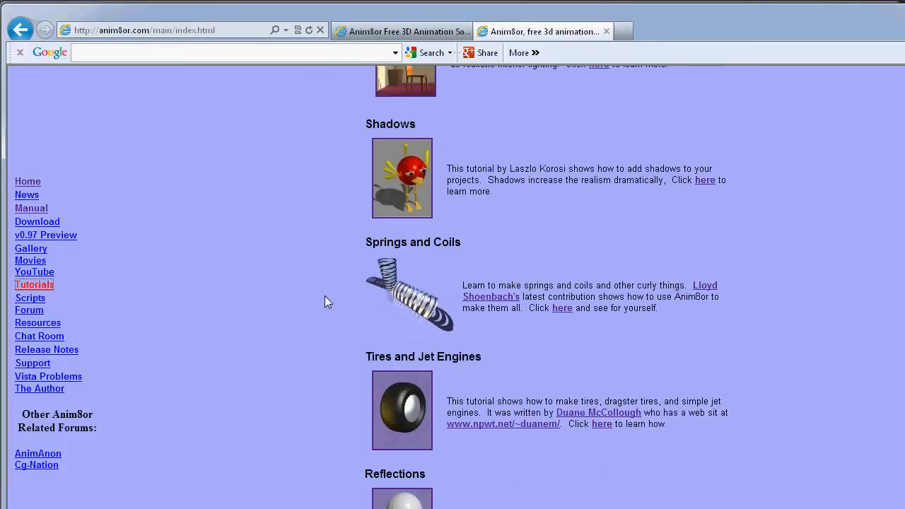
scroll(325, 295, "down", 4)
scroll(325, 295, "down", 4)
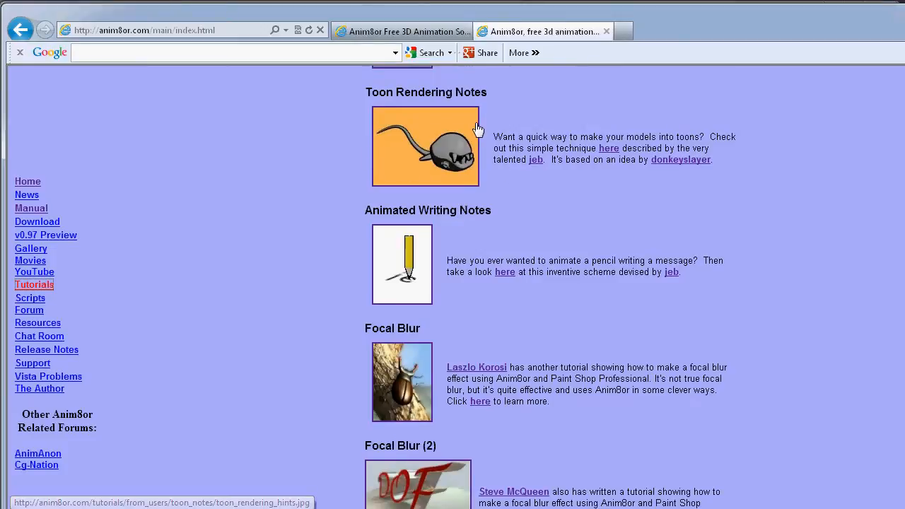
scroll(507, 204, "up", 3)
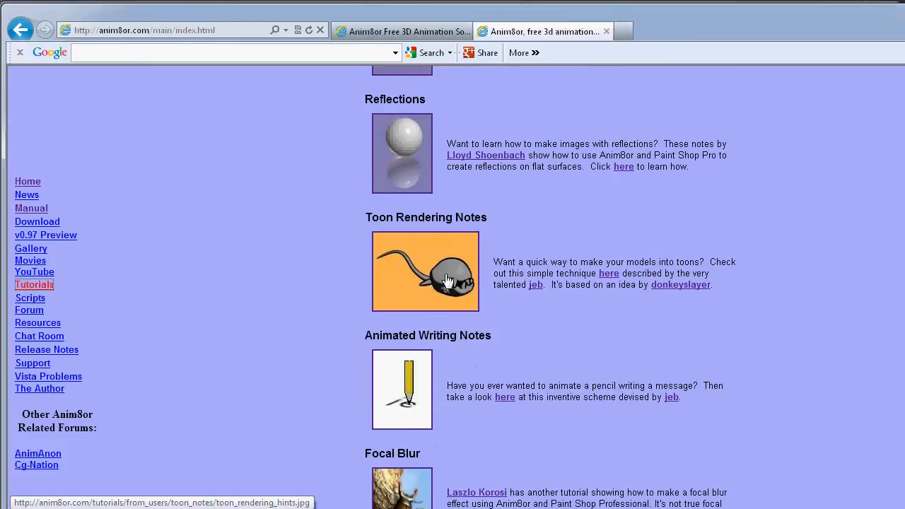
scroll(452, 290, "down", 2)
scroll(442, 364, "down", 2)
scroll(440, 357, "down", 5)
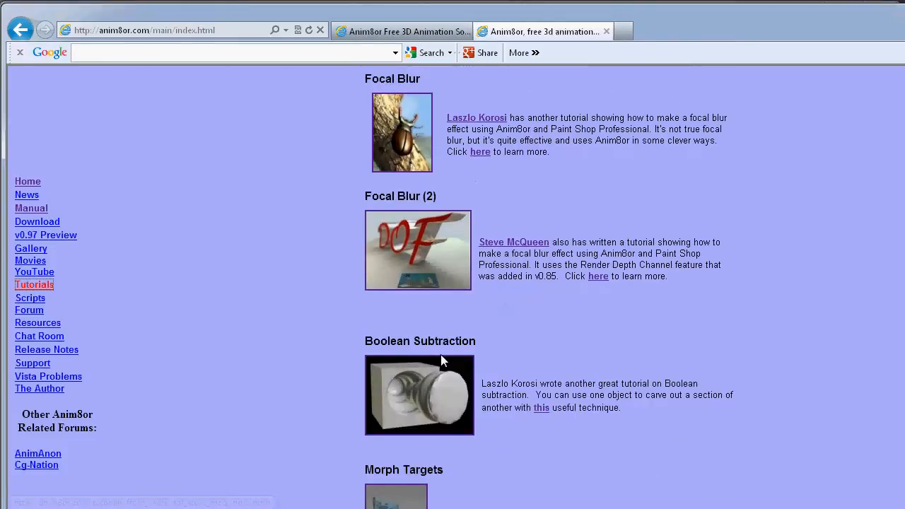
scroll(434, 357, "down", 3)
scroll(340, 335, "down", 8)
scroll(340, 335, "up", 7)
scroll(340, 328, "up", 15)
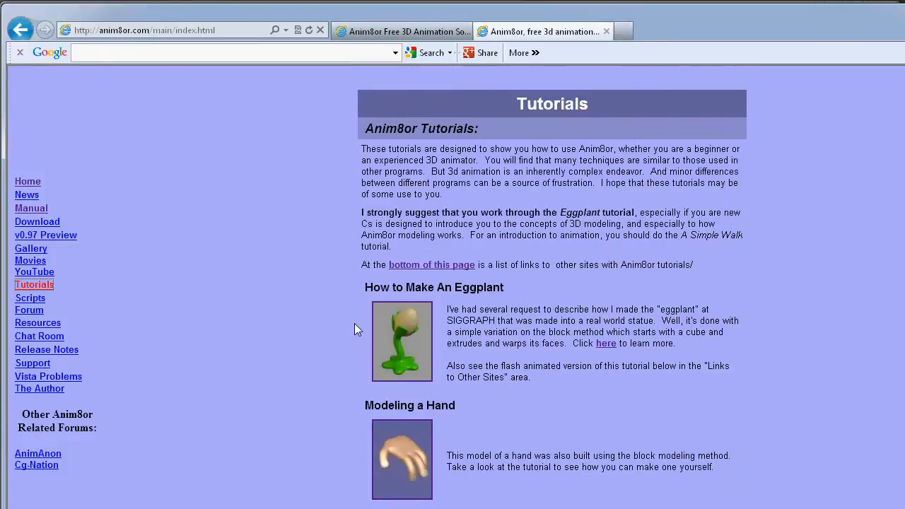
scroll(570, 386, "down", 4)
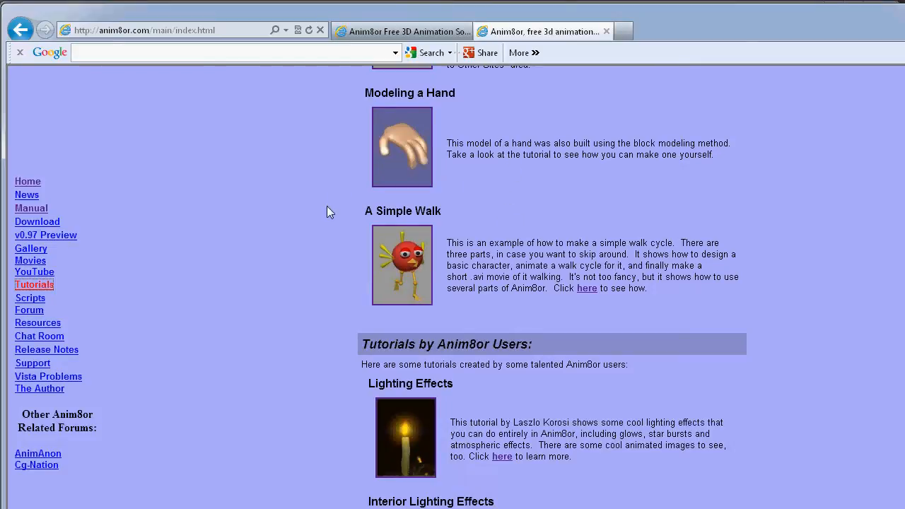
scroll(352, 186, "up", 5)
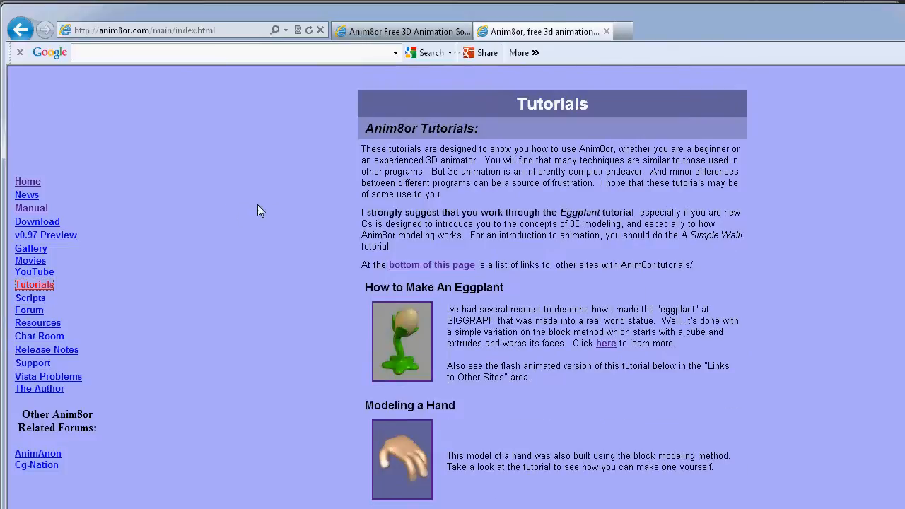
- Return to the Anim8or home page and briefly view the site's welcome page already open alongside it
left_click(27, 182)
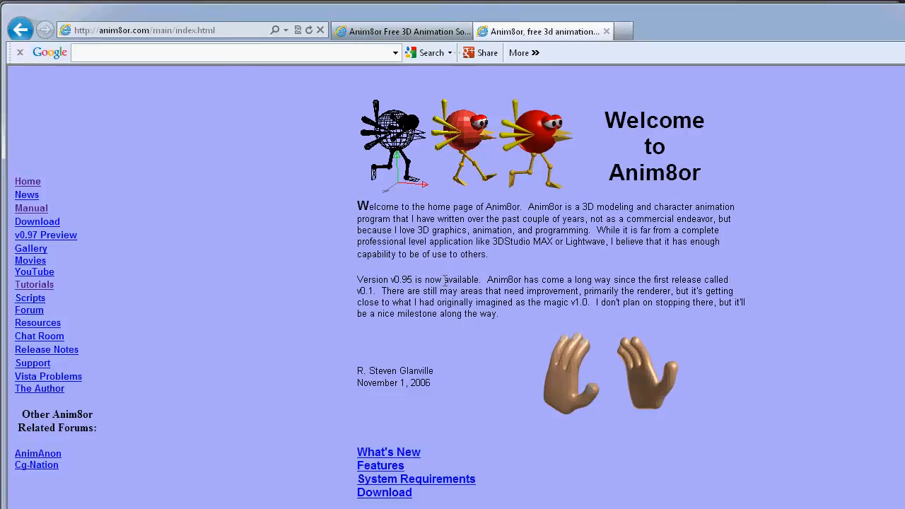
left_click(423, 31)
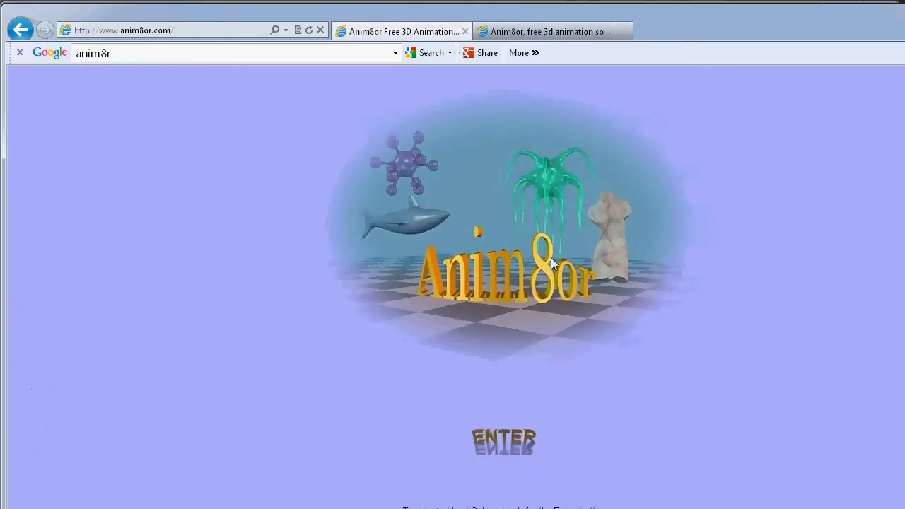
left_click(548, 31)
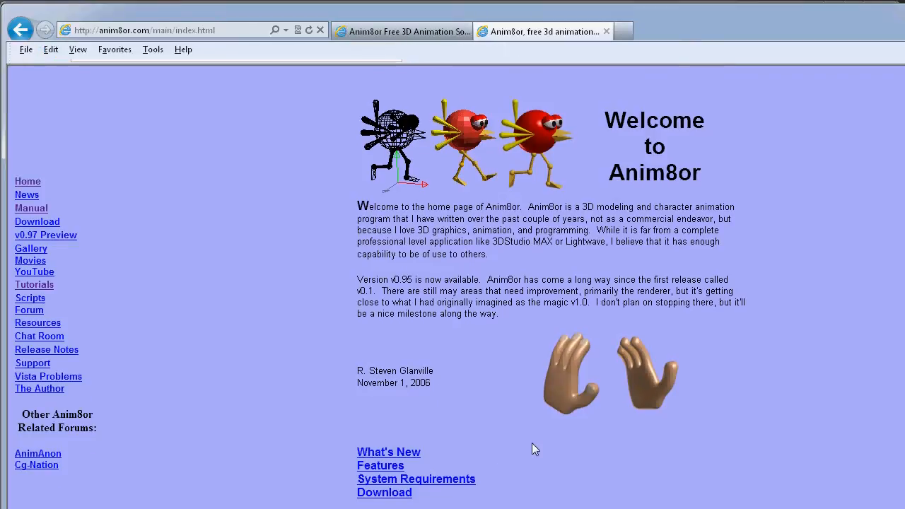
- Switch back to Anim8or, select the spiky mesh, and rotate it freehand to an orientation of about (-6, 105, 17)
key("alt+Tab")
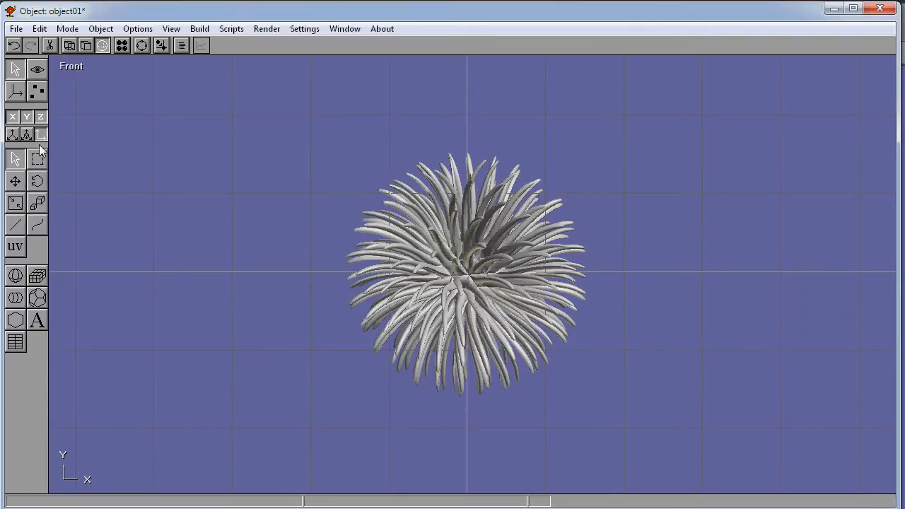
left_click(38, 182)
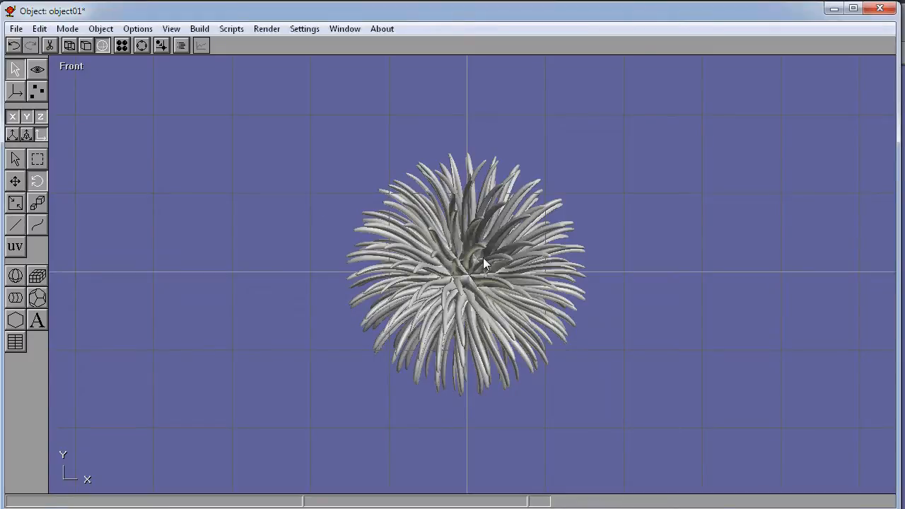
left_click(20, 159)
left_click(456, 271)
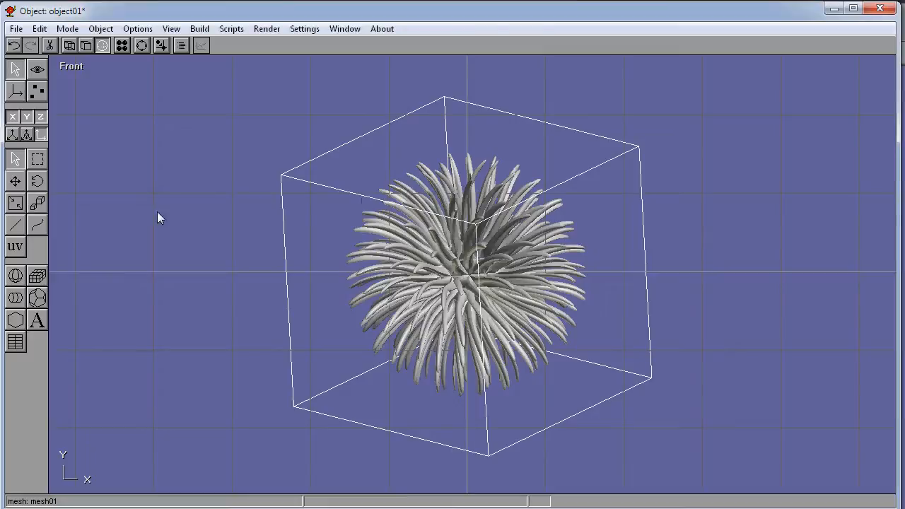
left_click(38, 182)
left_click_drag(384, 238, 441, 263)
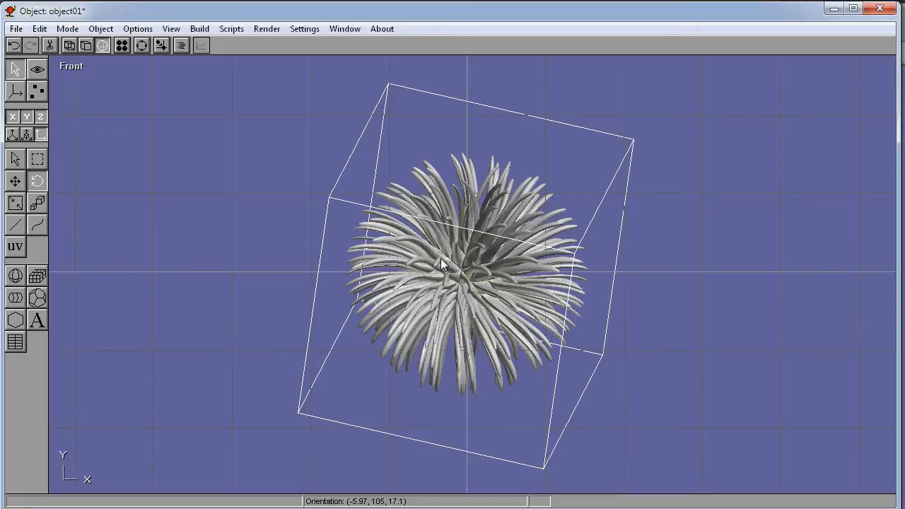
- Rotate the spiky mesh freehand to an orientation of about (0, 75.5, 69)
left_click_drag(440, 258, 464, 308)
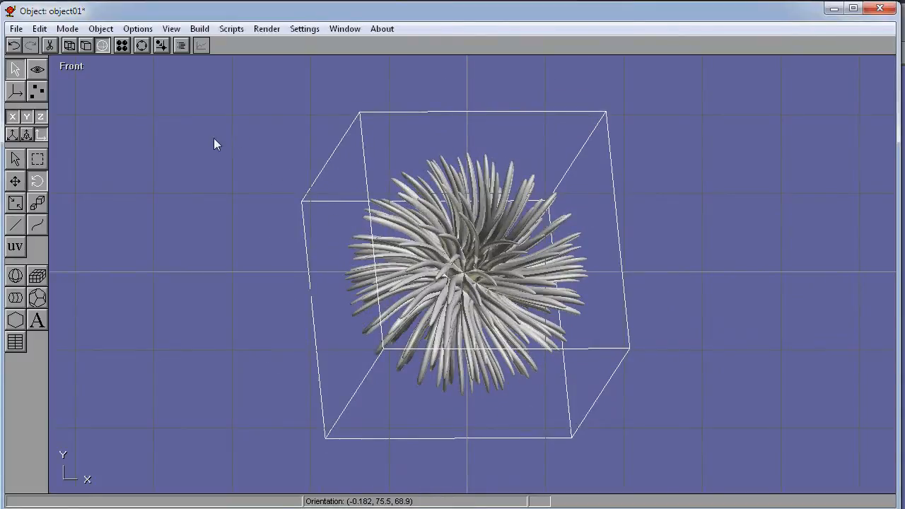
left_click(68, 29)
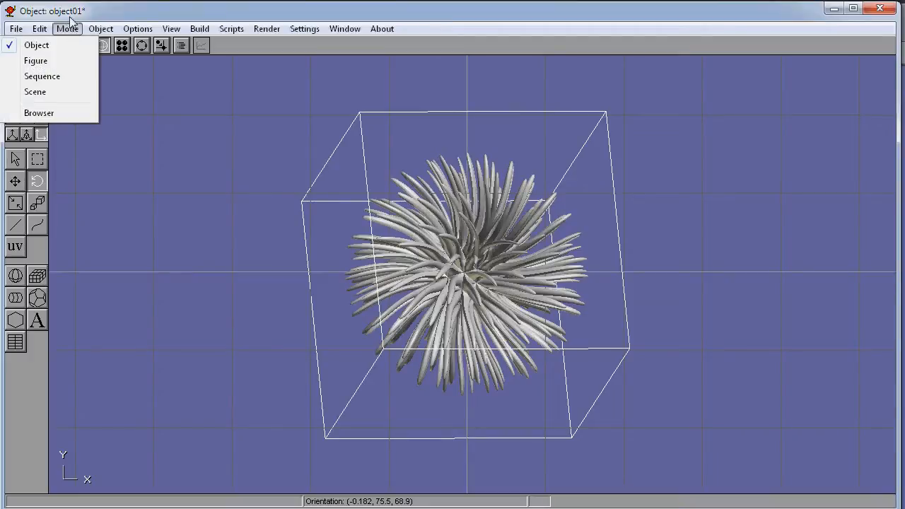
left_click(71, 29)
- Close the current project without saving its changes and start a new empty project
left_click(15, 30)
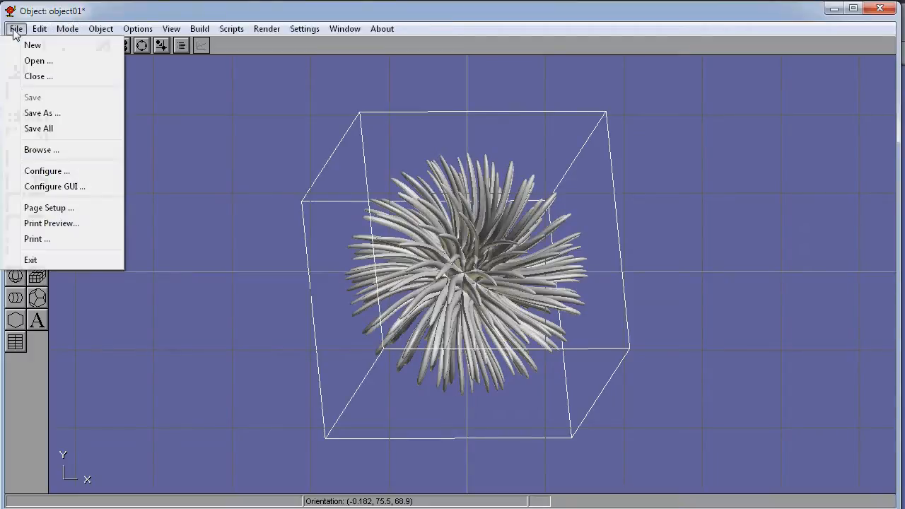
left_click(35, 76)
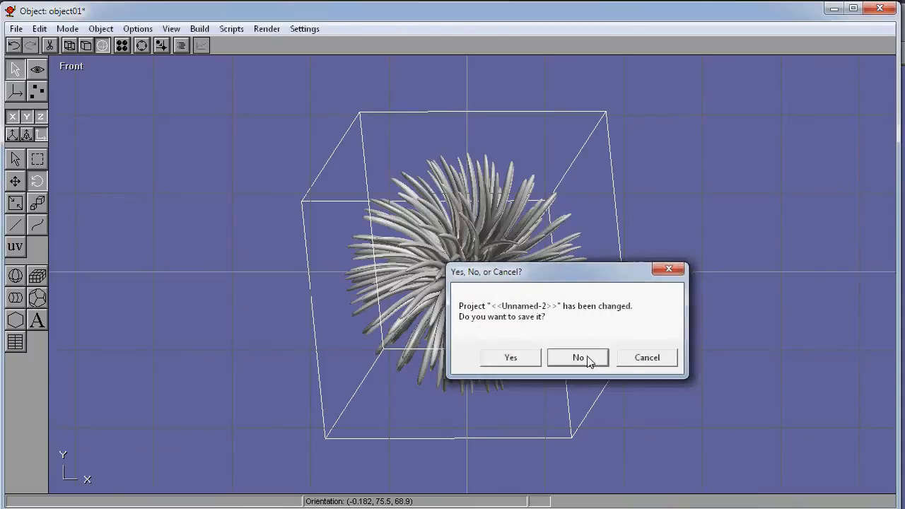
left_click(586, 359)
left_click(16, 31)
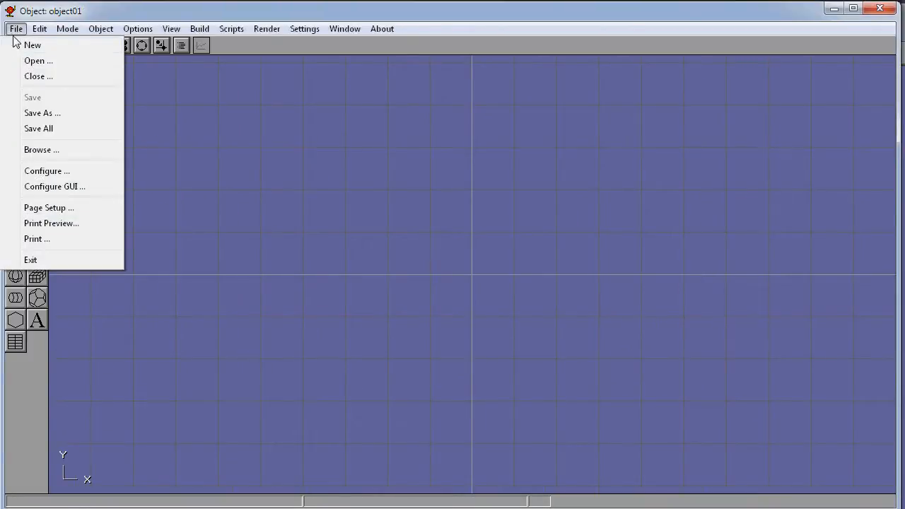
left_click(40, 47)
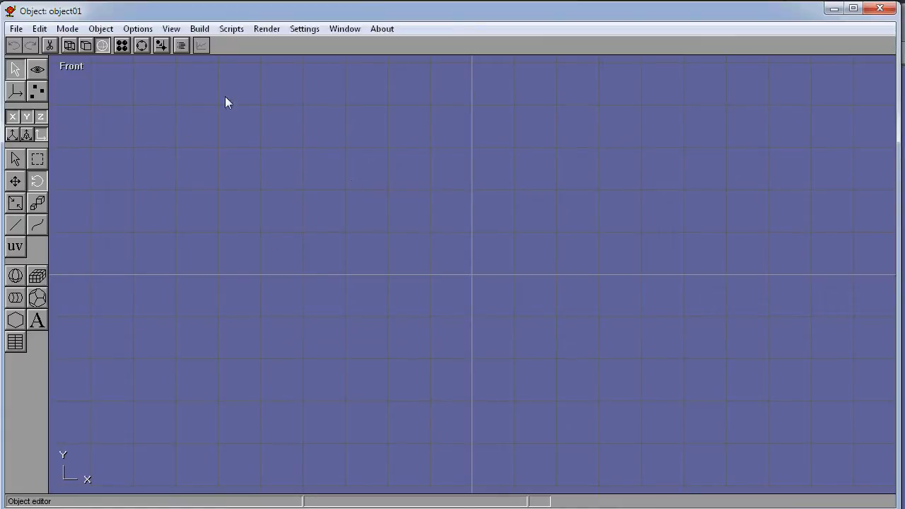
- Display all four views, changing the Front viewport to Bottom and the Top viewport to Front
left_click(173, 31)
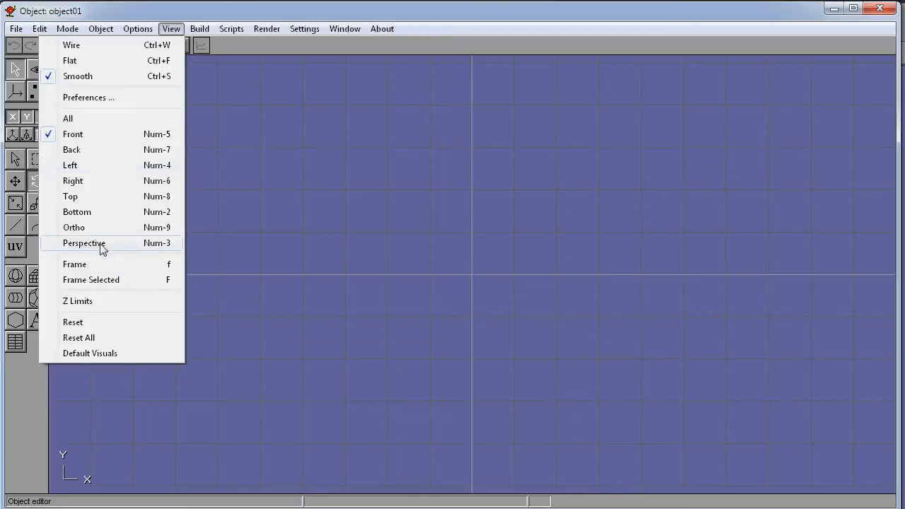
left_click(78, 119)
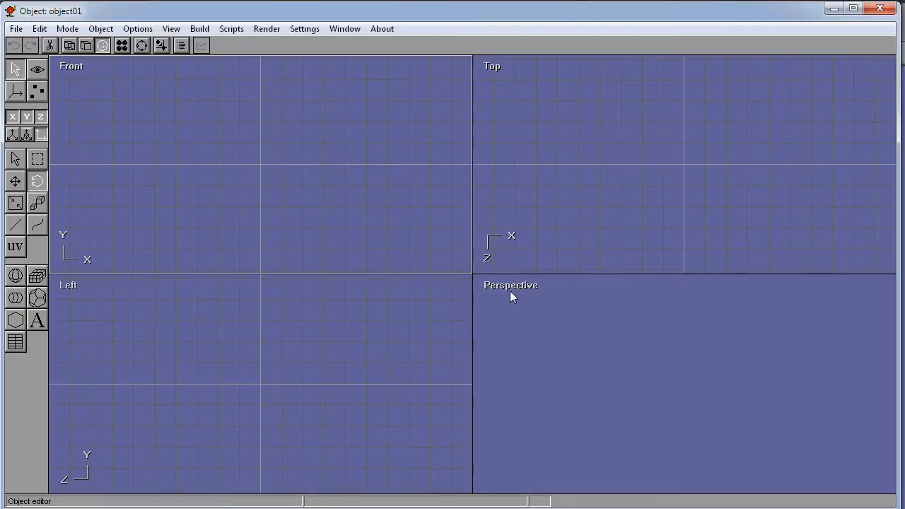
right_click(75, 73)
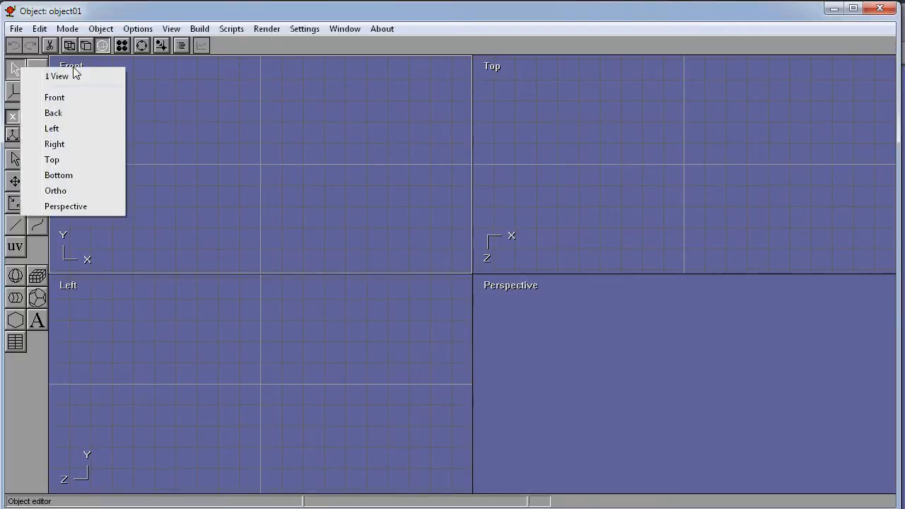
left_click(69, 176)
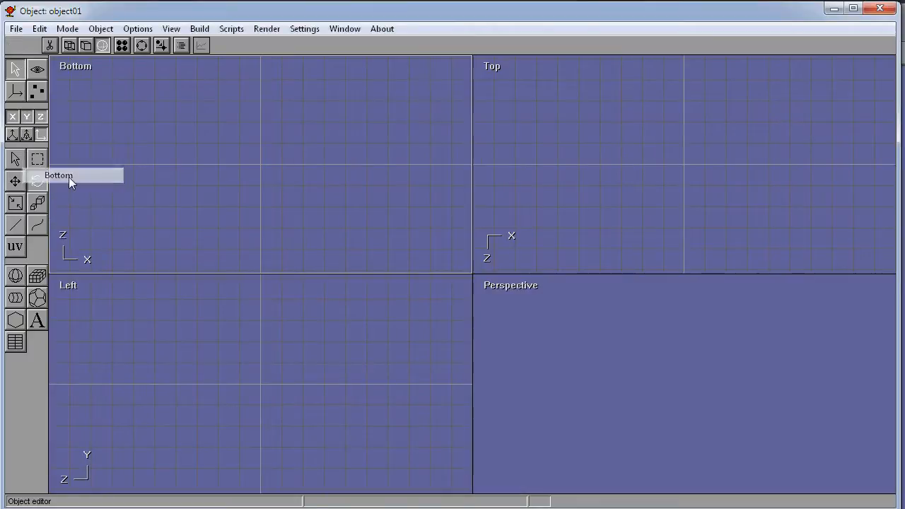
right_click(487, 66)
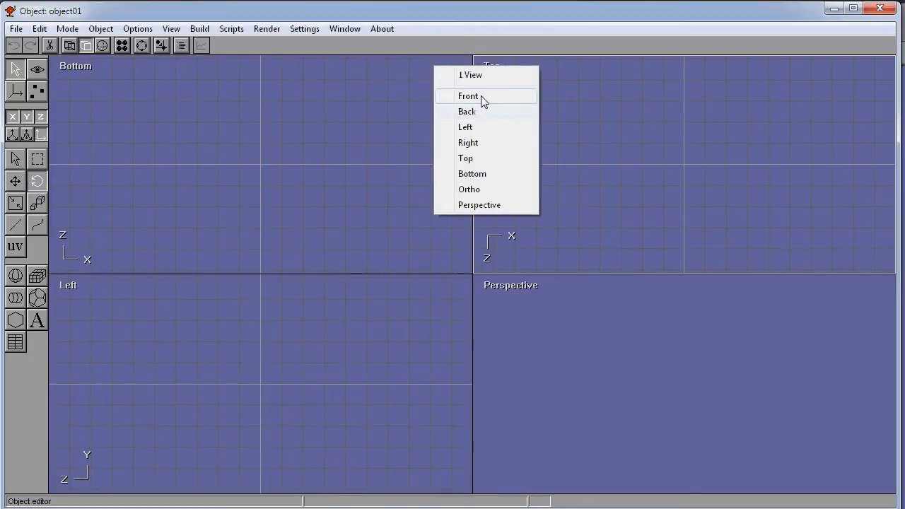
left_click(483, 99)
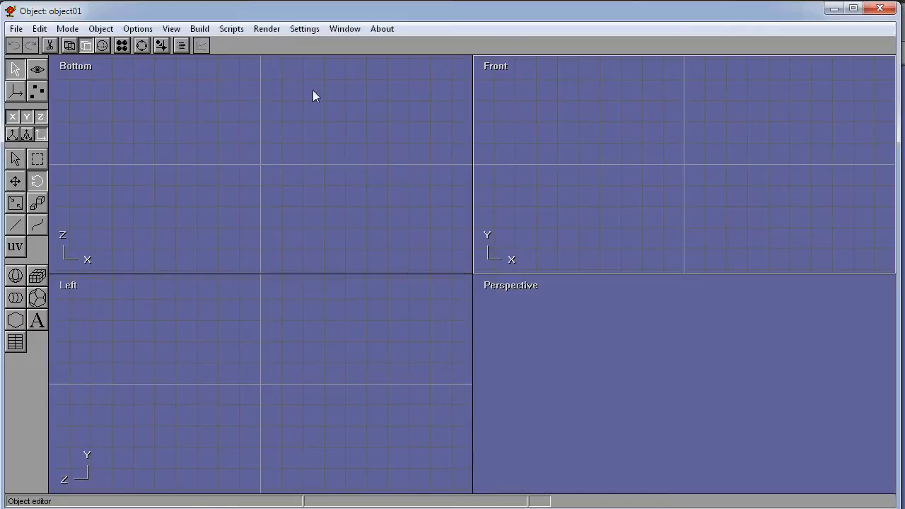
- Return to a single view showing only the Front viewport
right_click(75, 65)
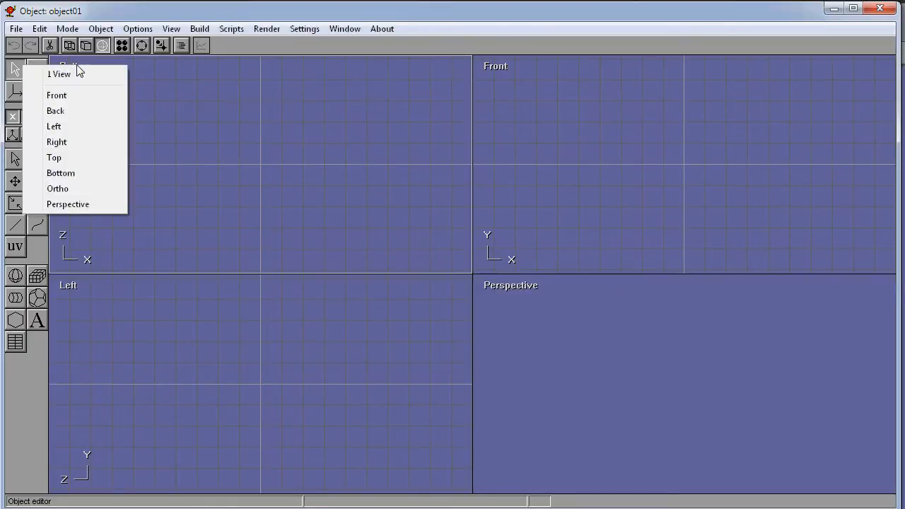
right_click(499, 67)
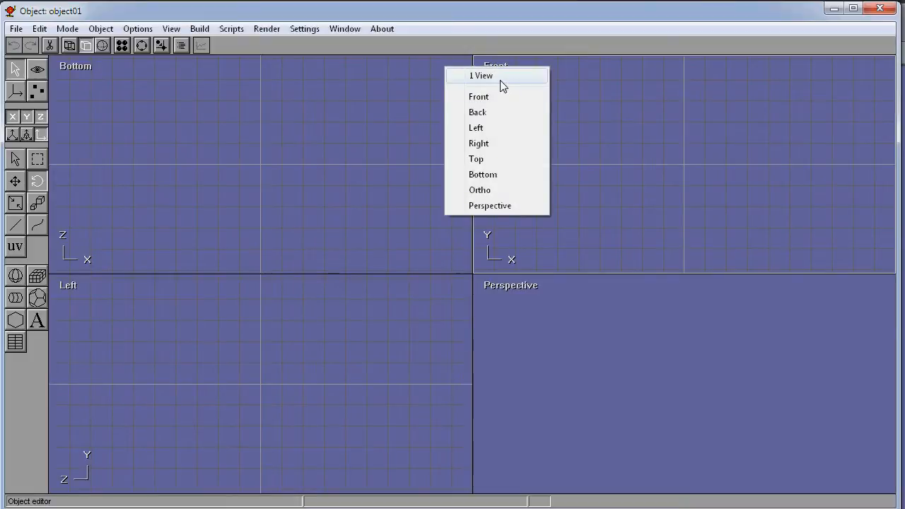
left_click(486, 77)
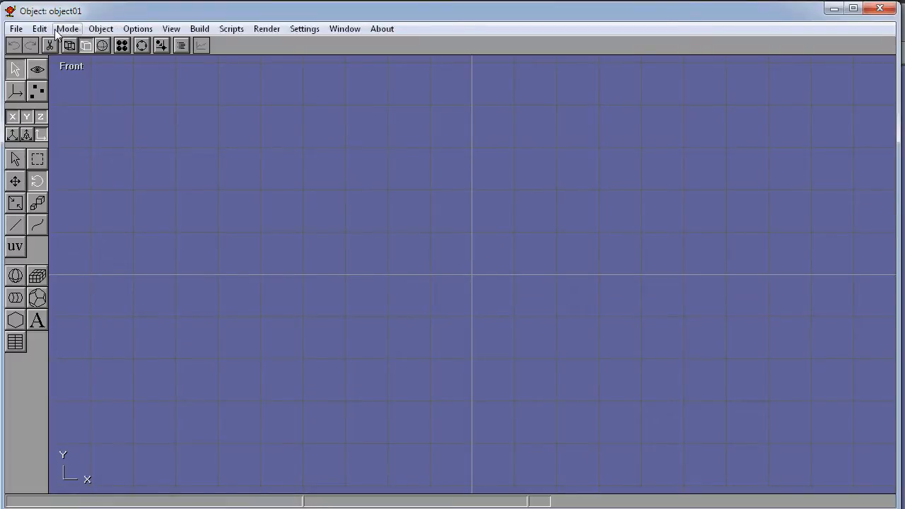
- Examine the available editor modes and the object editor's build commands, including the modifier, primitive and morph target options
left_click(73, 34)
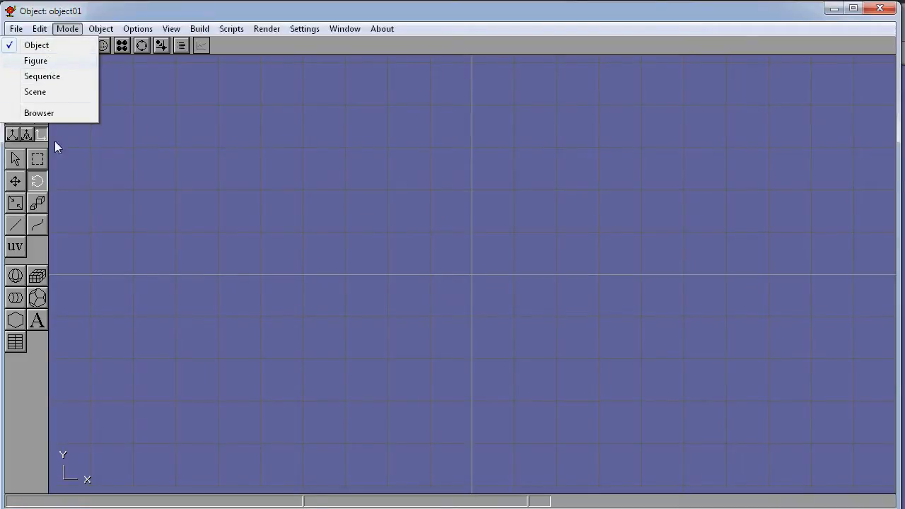
left_click(132, 197)
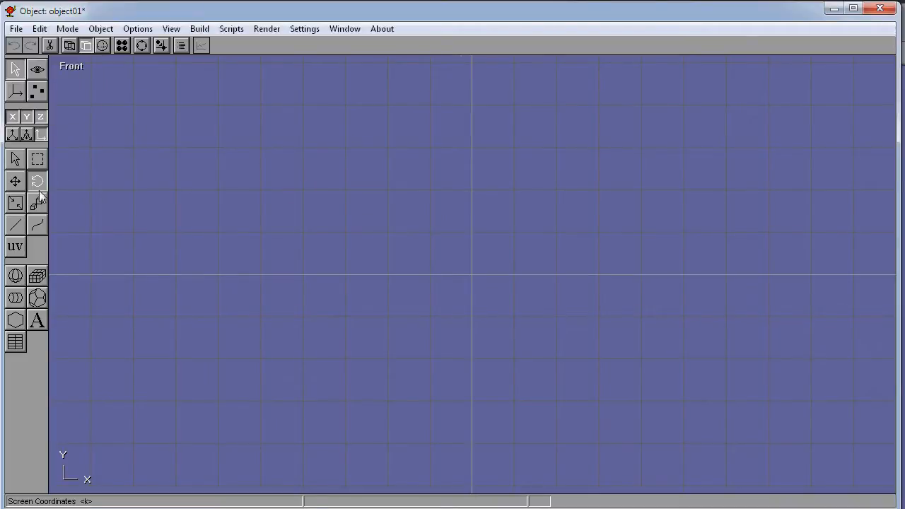
left_click(205, 30)
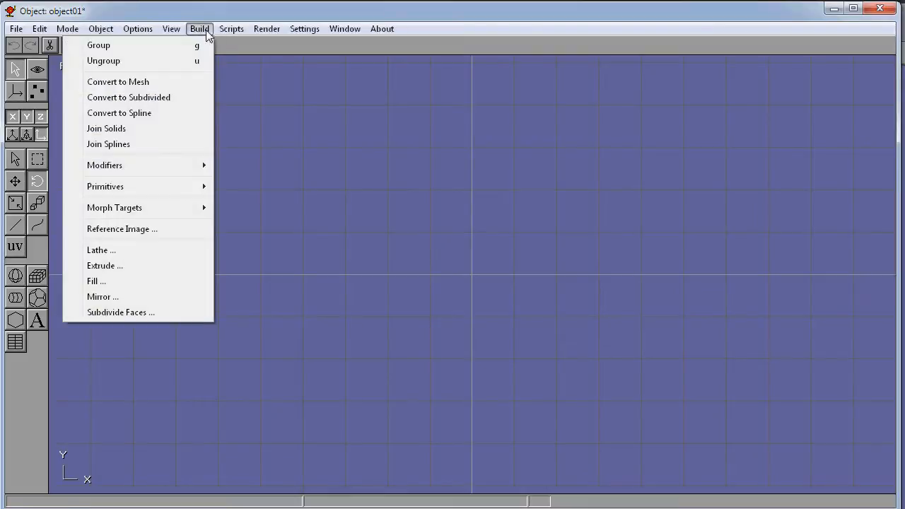
left_click(285, 111)
left_click(71, 29)
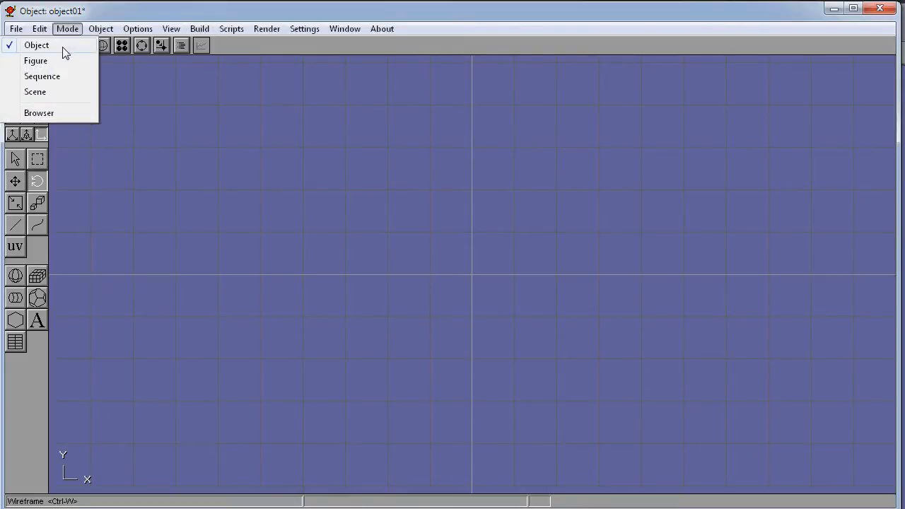
left_click(170, 30)
left_click(201, 32)
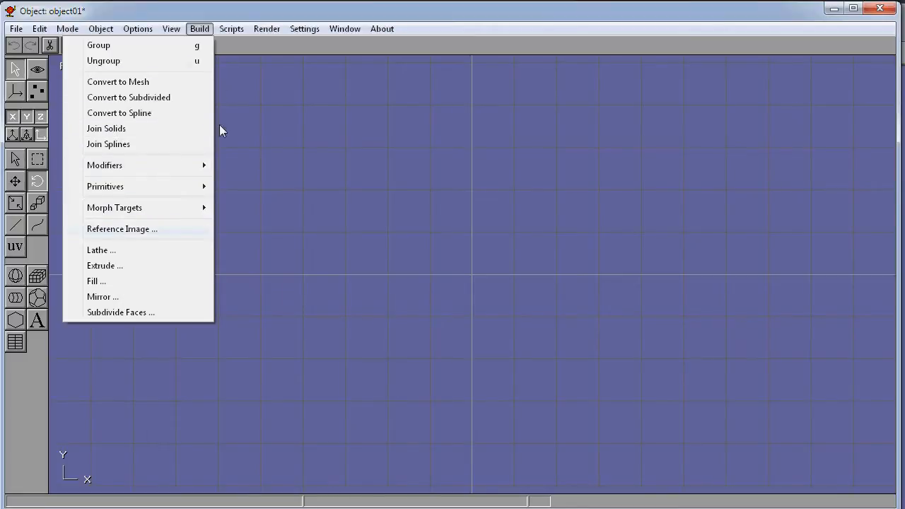
mouse_move(136, 192)
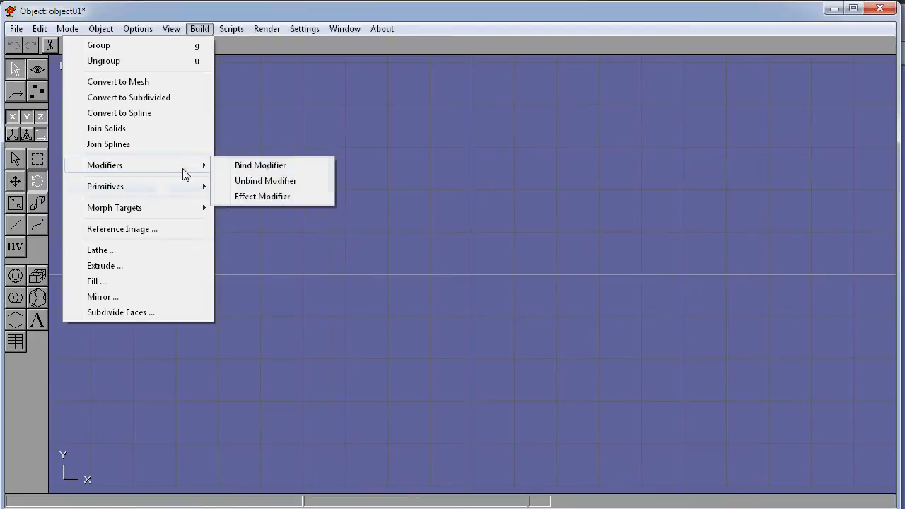
mouse_move(165, 209)
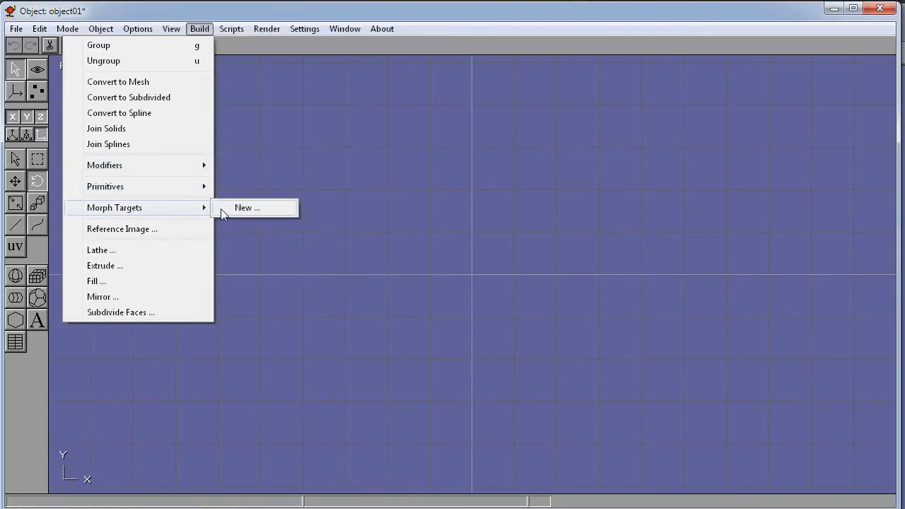
left_click(316, 101)
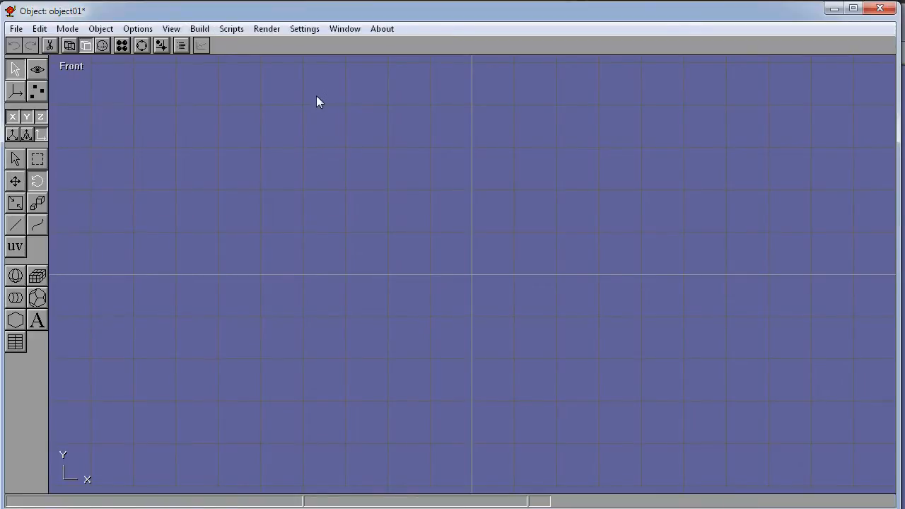
- Switch to the Scene editor and look over its layout and commands
left_click(75, 29)
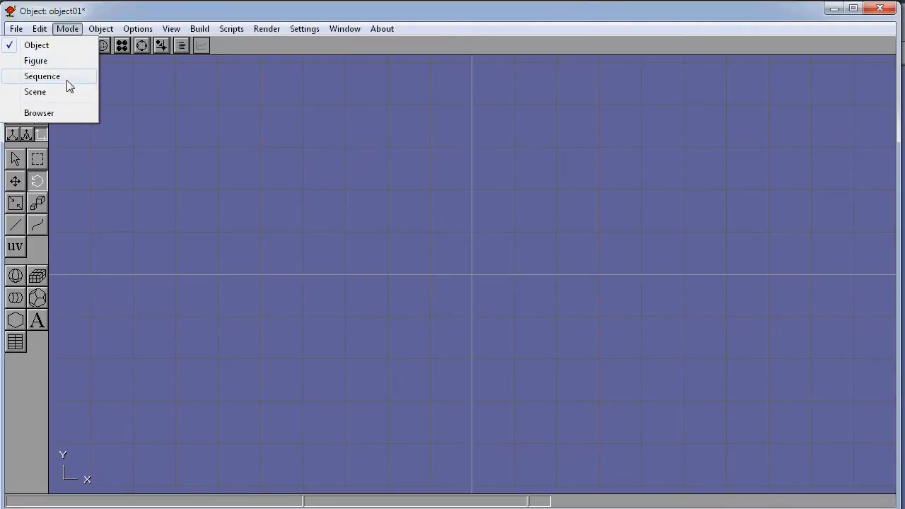
left_click(35, 92)
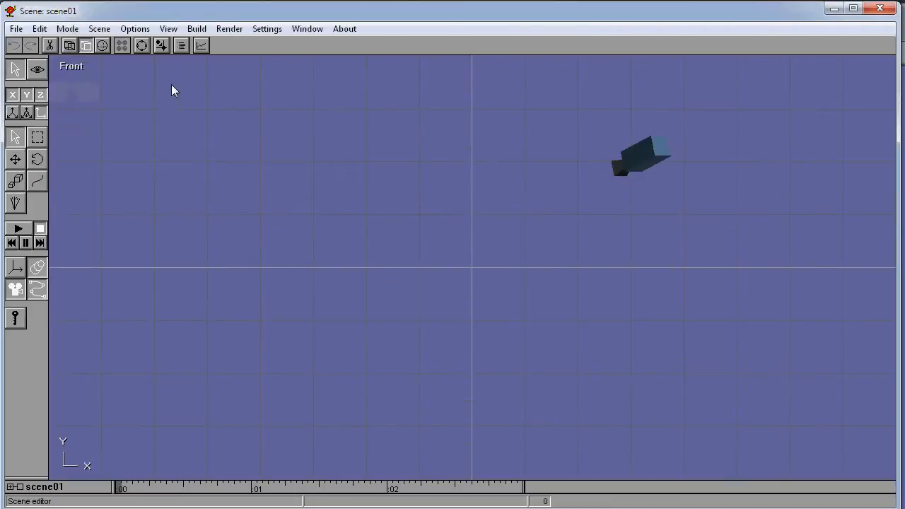
left_click(198, 33)
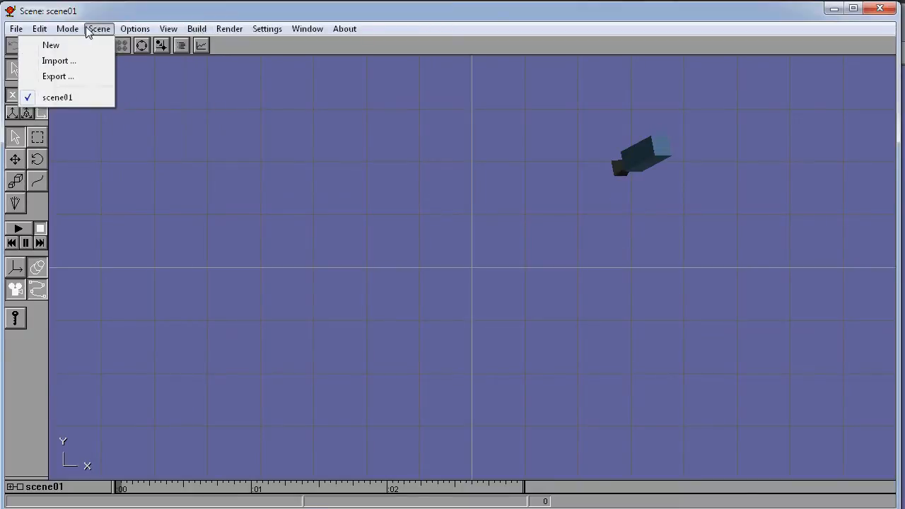
- Go back to the Object editor and review the list of editor modes again, staying in Object mode
mouse_move(70, 31)
left_click(66, 46)
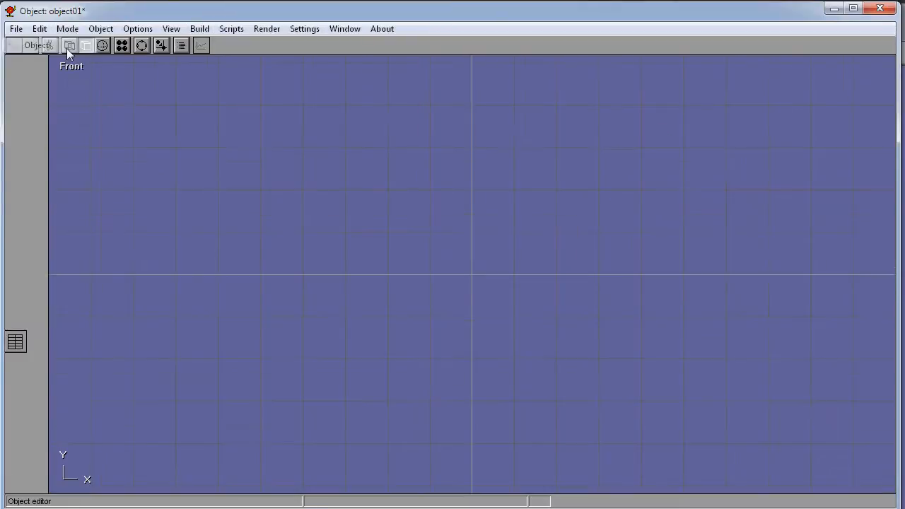
left_click(71, 31)
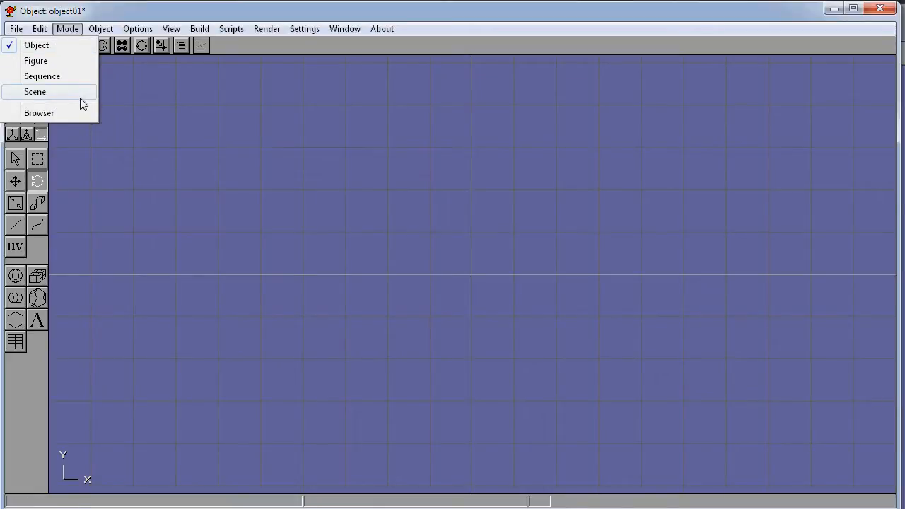
left_click(66, 32)
left_click(70, 31)
left_click(71, 49)
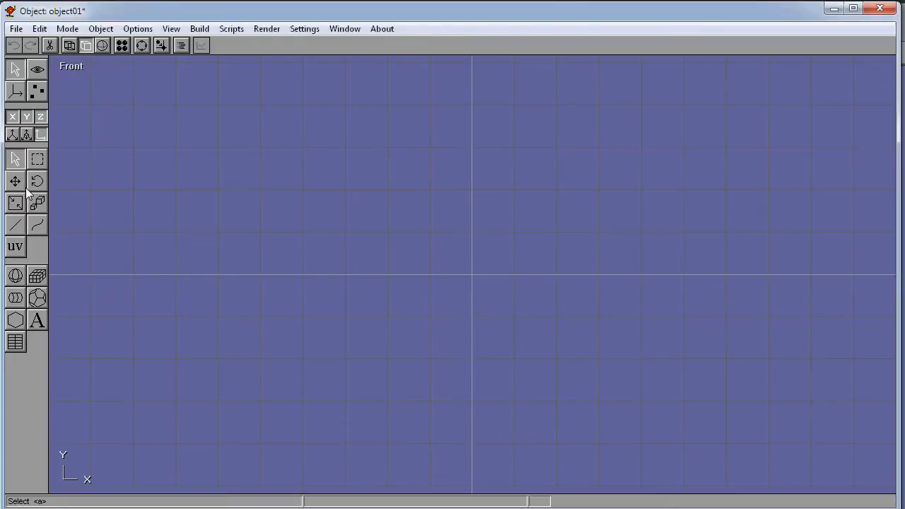
- Draw a dodecahedron centred on the grid origin, about seven grid squares wide
left_click(37, 299)
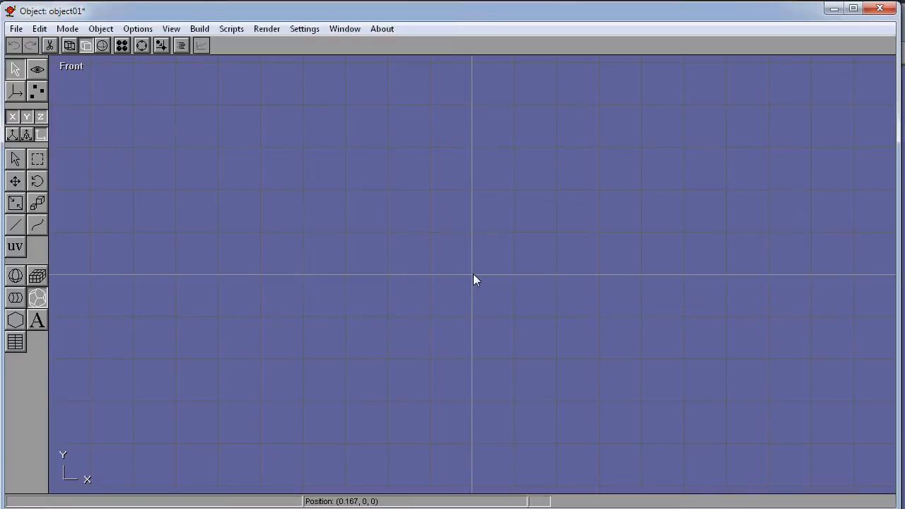
left_click_drag(471, 276, 618, 164)
left_click_drag(581, 212, 592, 186)
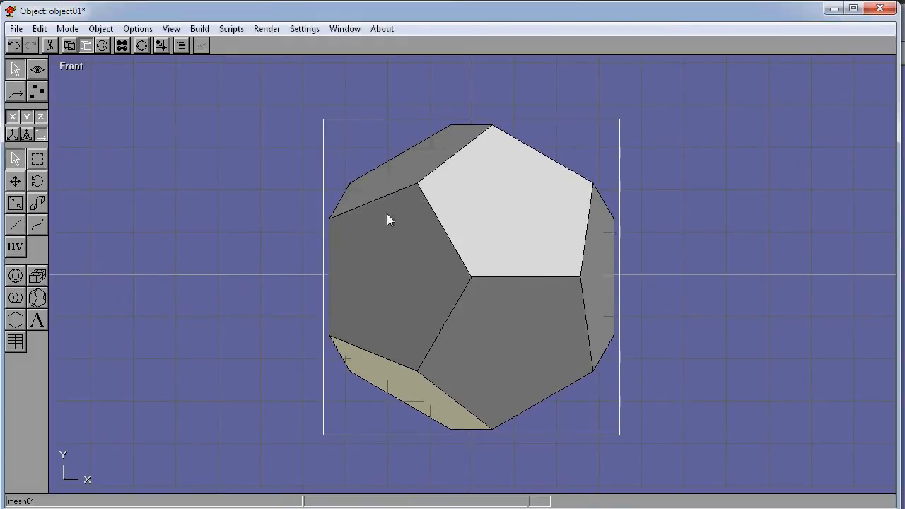
- Display the dodecahedron in wireframe and switch the view to smooth shading
left_click(173, 28)
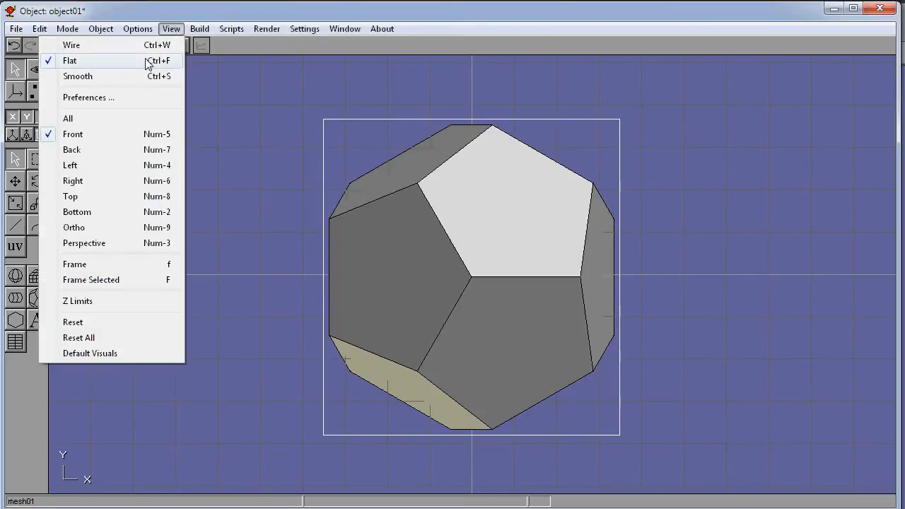
left_click(75, 45)
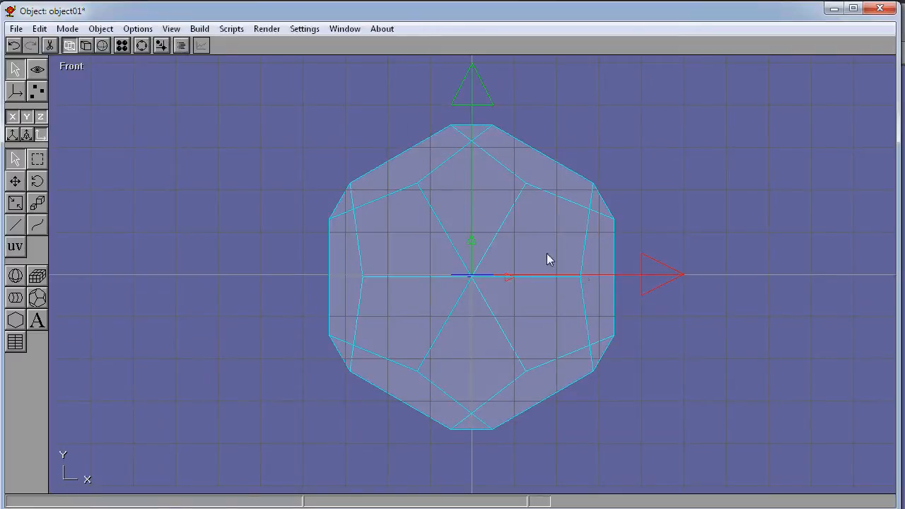
left_click(171, 29)
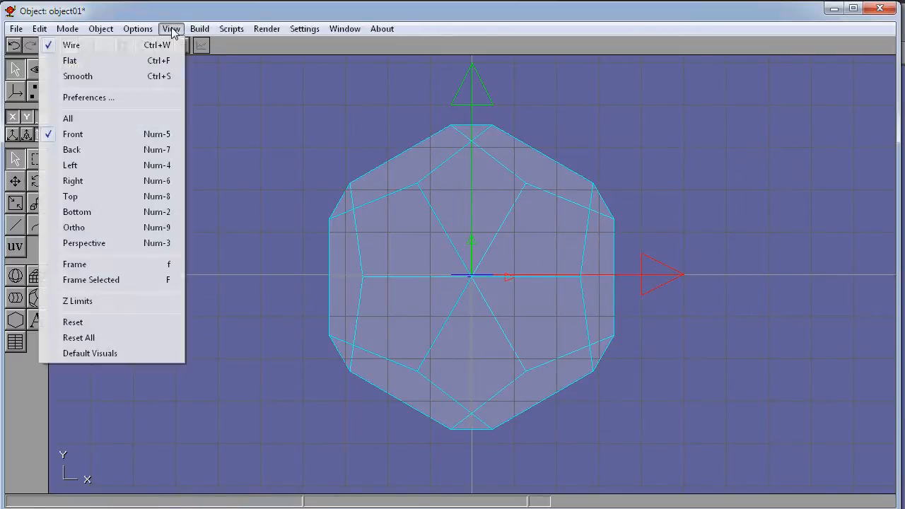
left_click(161, 76)
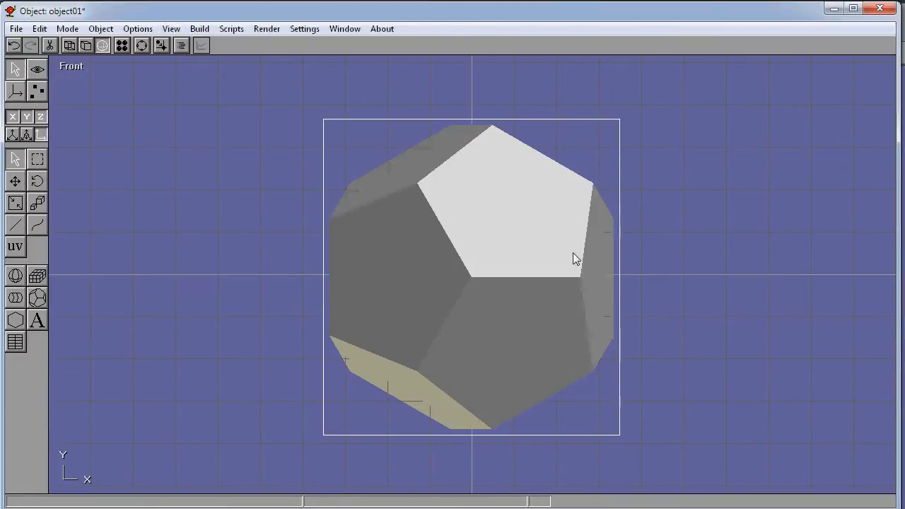
- Set the dodecahedron mesh's smooth angle to 88
double_click(436, 200)
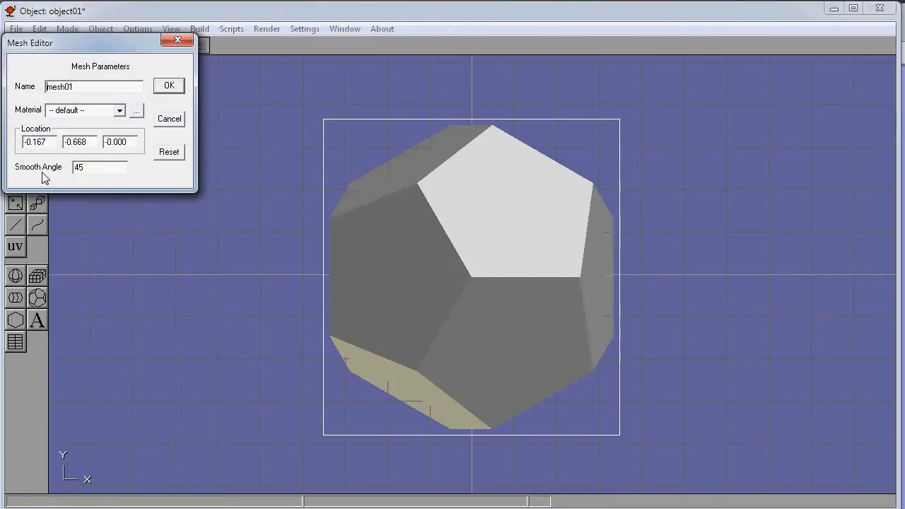
left_click_drag(97, 168, 41, 164)
type("90")
left_click(173, 87)
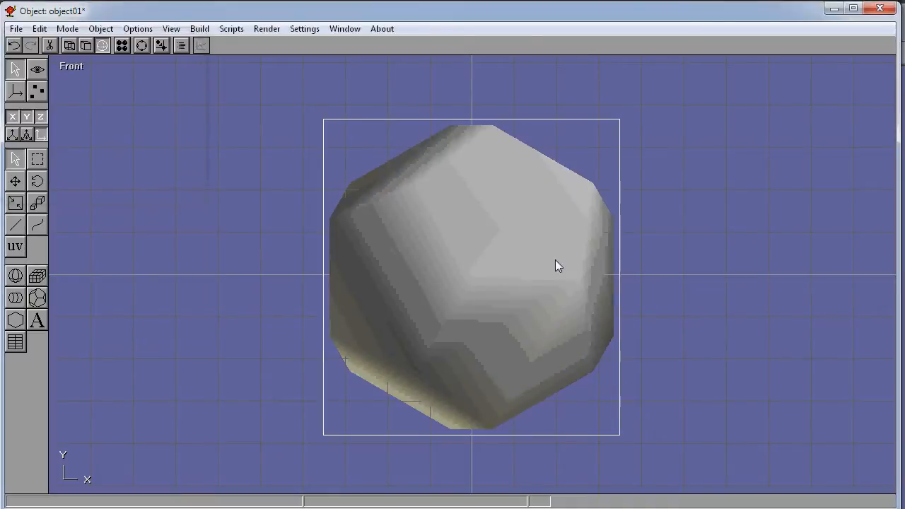
- Set the dodecahedron mesh's smooth angle to 33
double_click(494, 224)
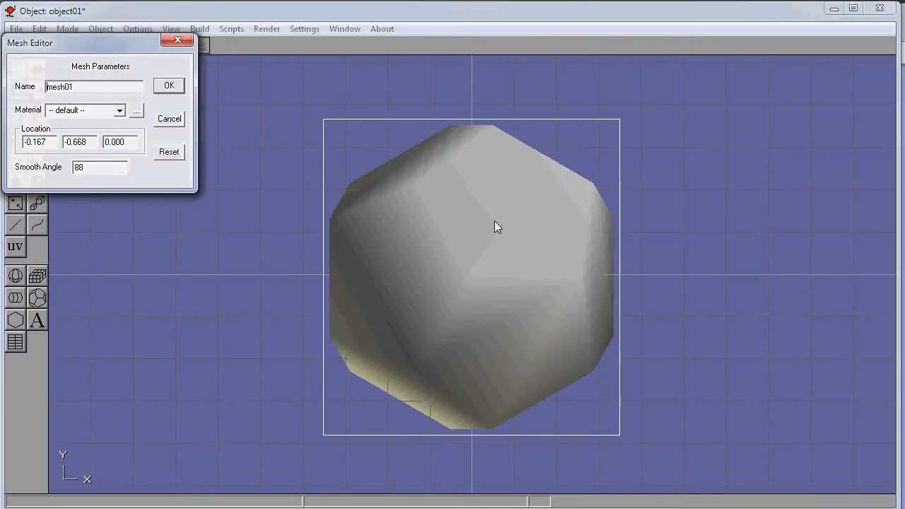
left_click_drag(111, 43, 202, 124)
left_click_drag(193, 248, 133, 255)
type("33")
key("Return")
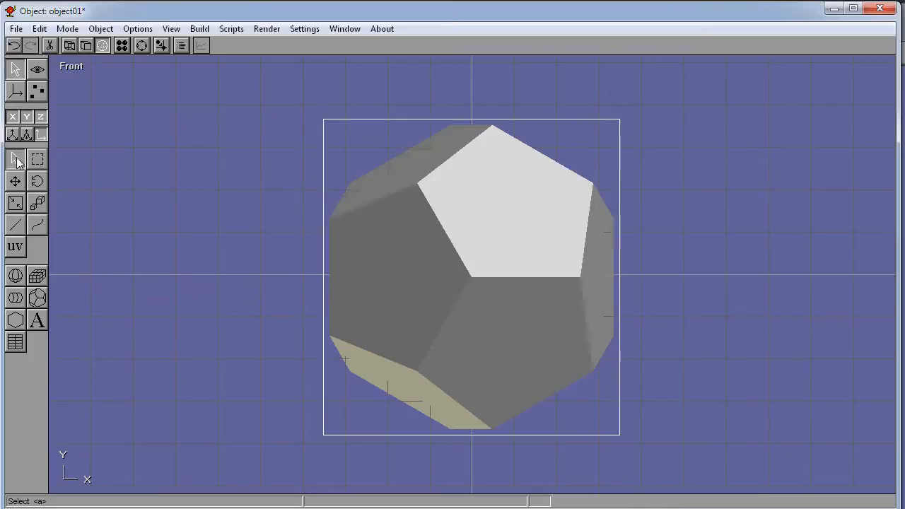
- Deselect and reselect the dodecahedron, and draw a sphere beside it, about four grid squares wide
left_click(205, 153)
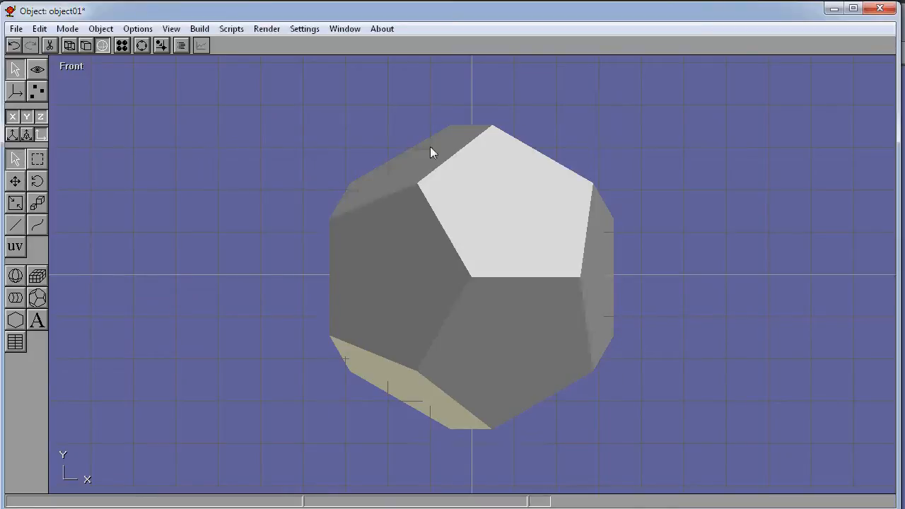
left_click(431, 230)
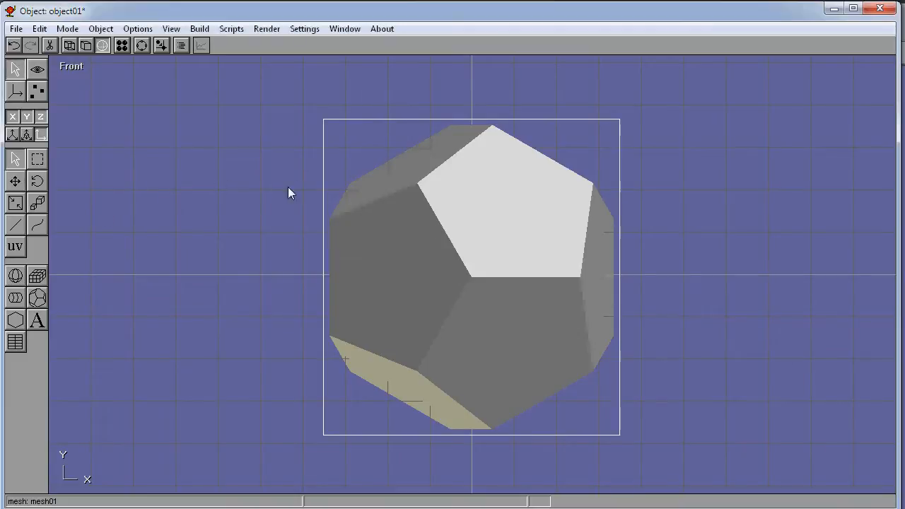
left_click(16, 275)
left_click_drag(231, 312, 212, 219)
- Select the dodecahedron and the sphere singly and together, clear the selection, and select all objects at once
left_click(438, 237)
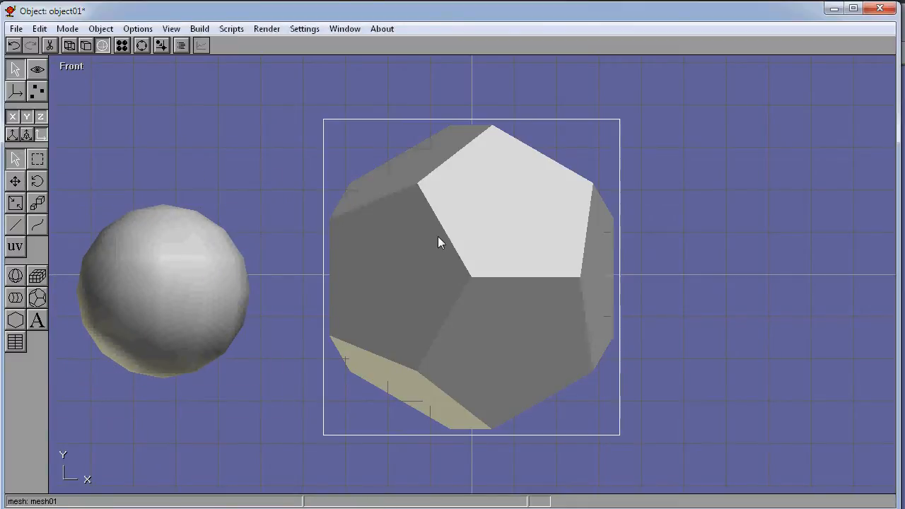
left_click(164, 249)
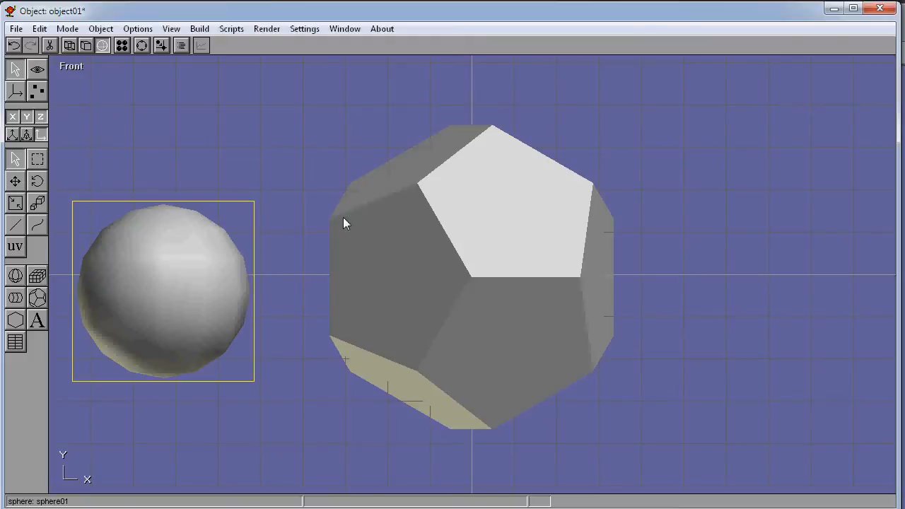
left_click(384, 232, "shift")
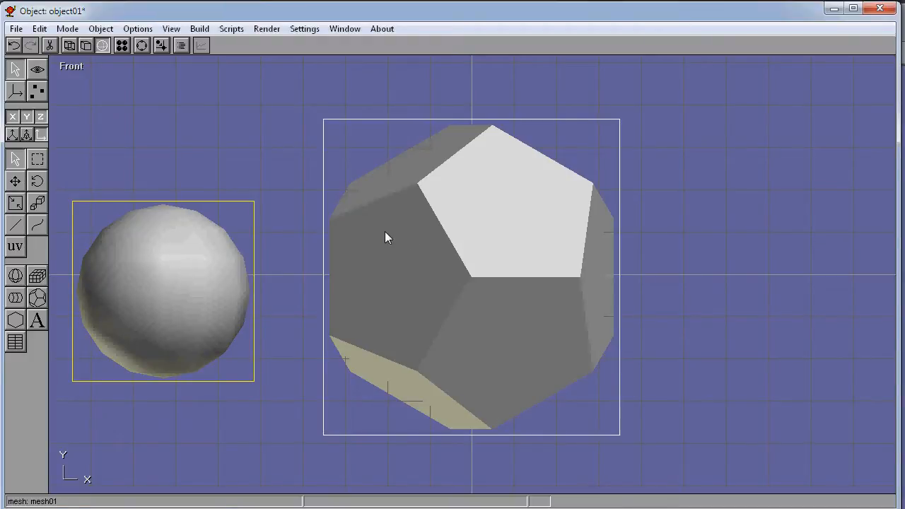
left_click(784, 297)
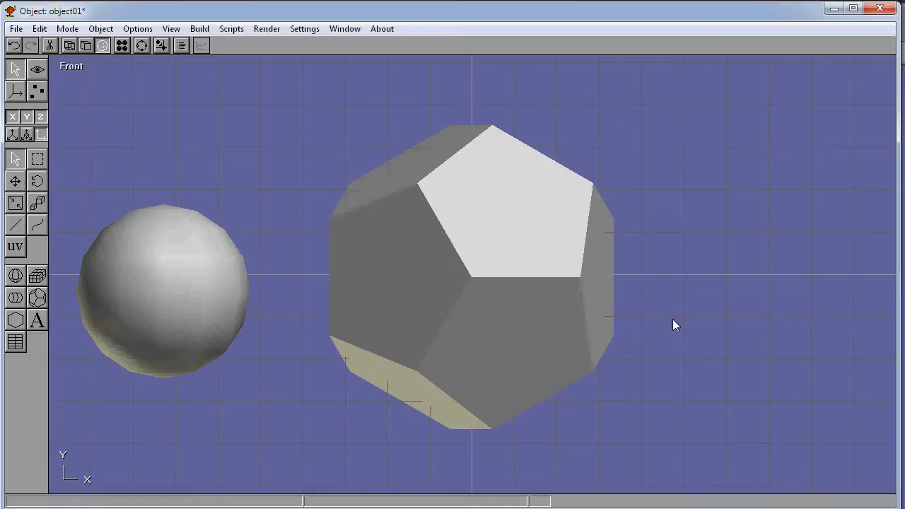
key("ctrl+a")
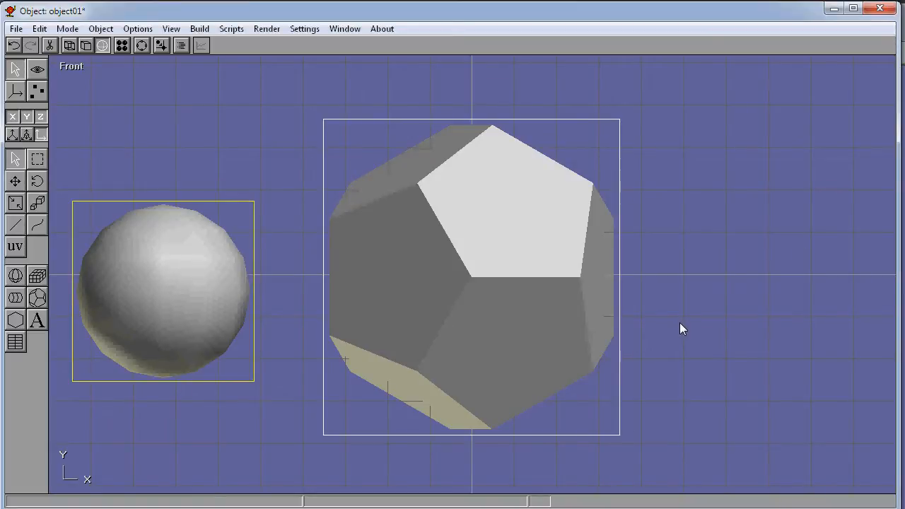
- Look over the available selection commands, such as Invert Selection, and clear the current selection
left_click(43, 29)
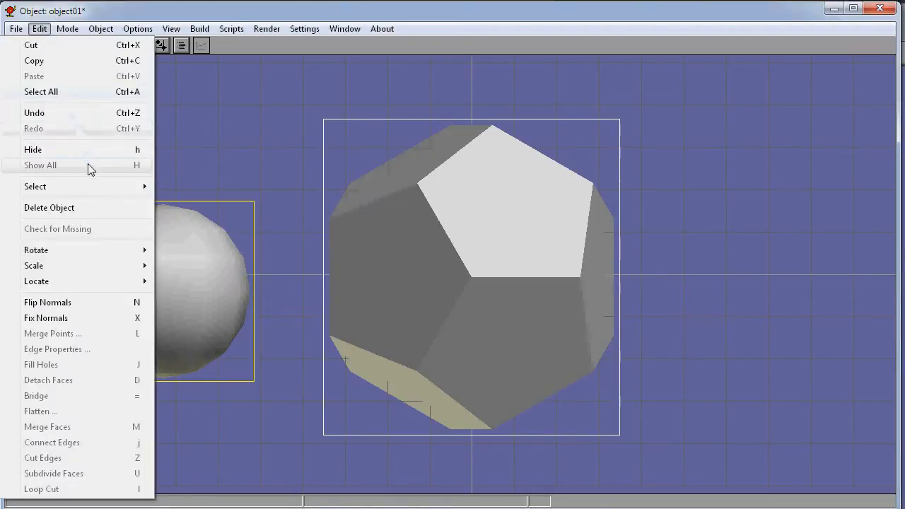
mouse_move(91, 188)
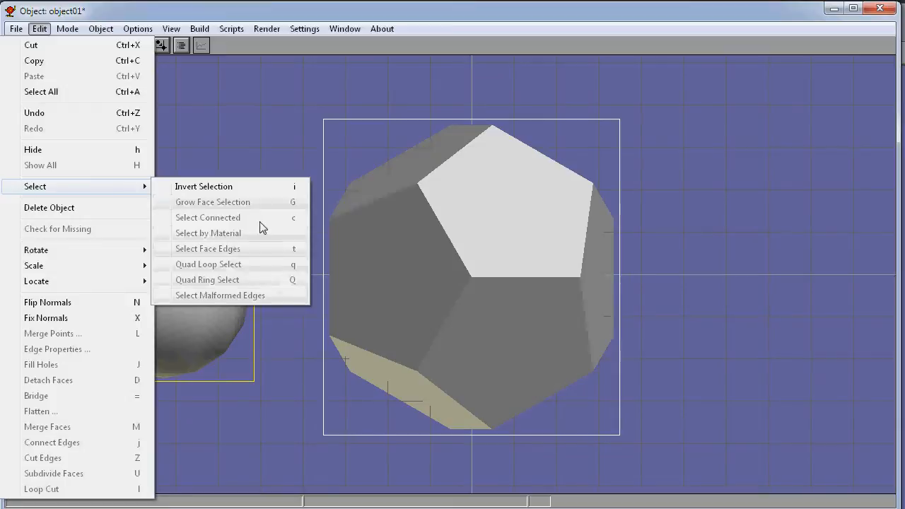
left_click(444, 27)
left_click(732, 151)
- Select the sphere, switch the selection to the dodecahedron, and add the sphere to it
left_click(169, 254)
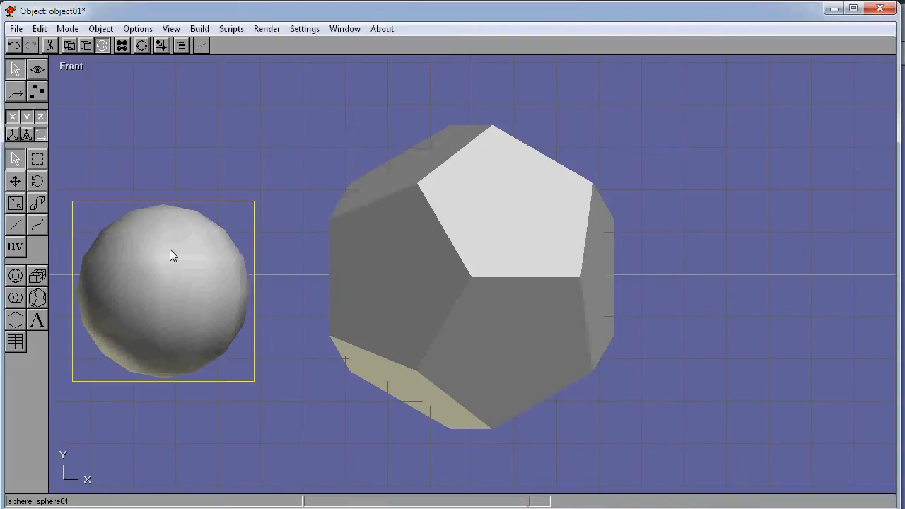
left_click(509, 205)
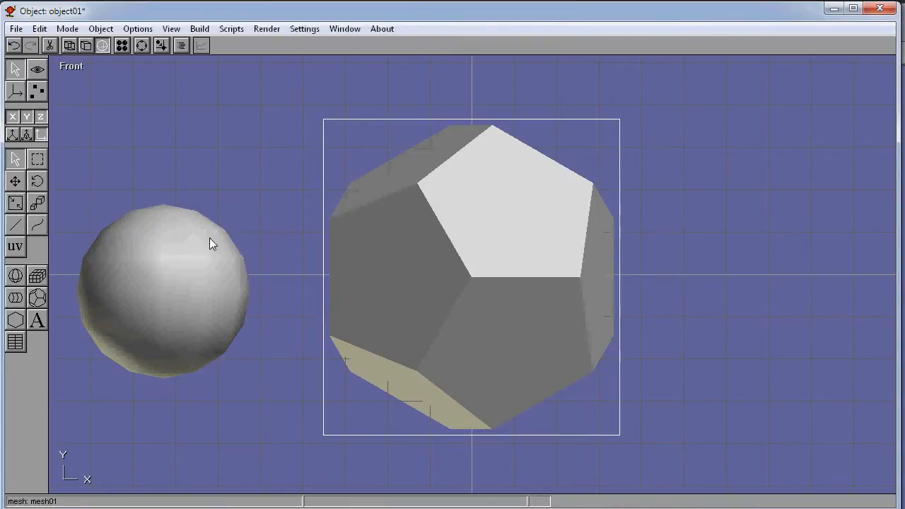
left_click(190, 252, "shift")
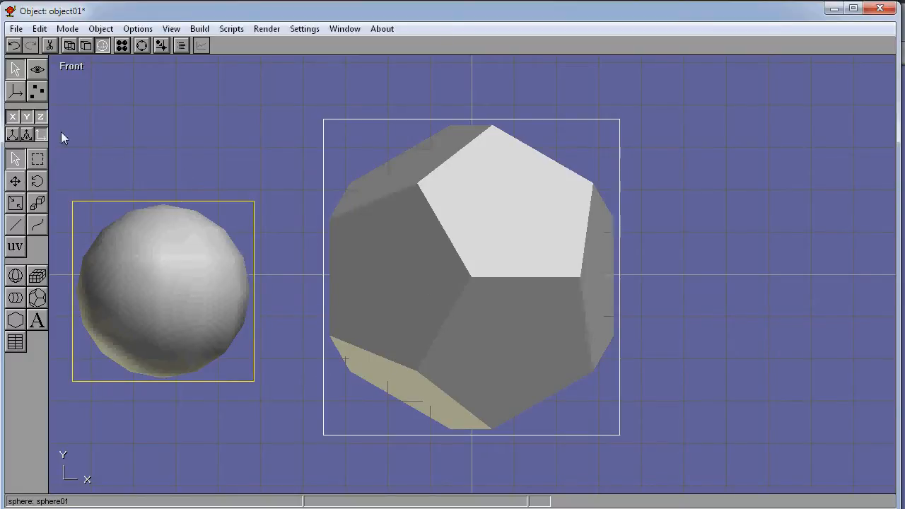
- Select only the sphere and delete it
left_click(210, 174)
left_click(186, 276)
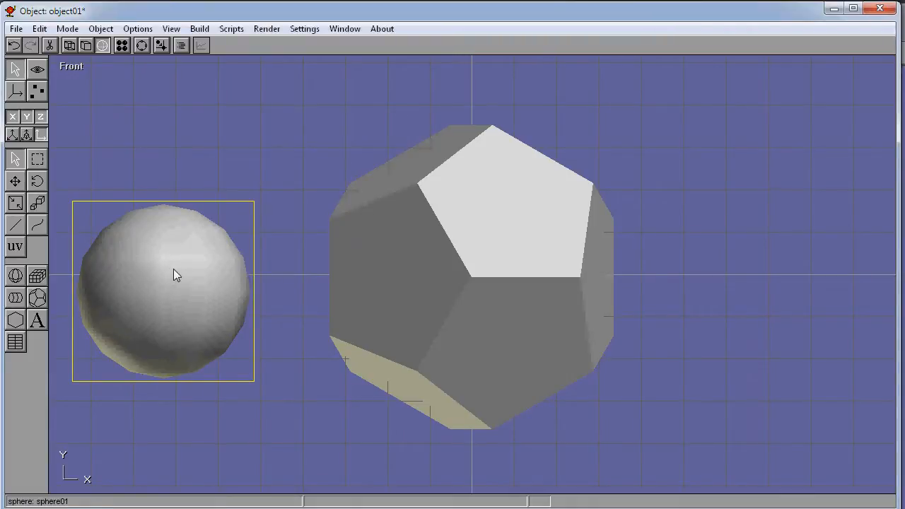
key("Delete")
- Select the dodecahedron and switch to point editing
left_click(485, 186)
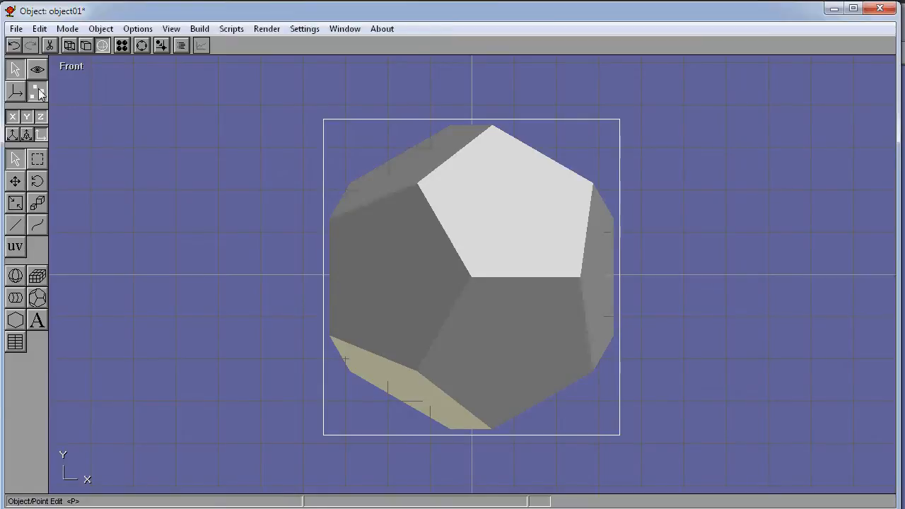
left_click(38, 88)
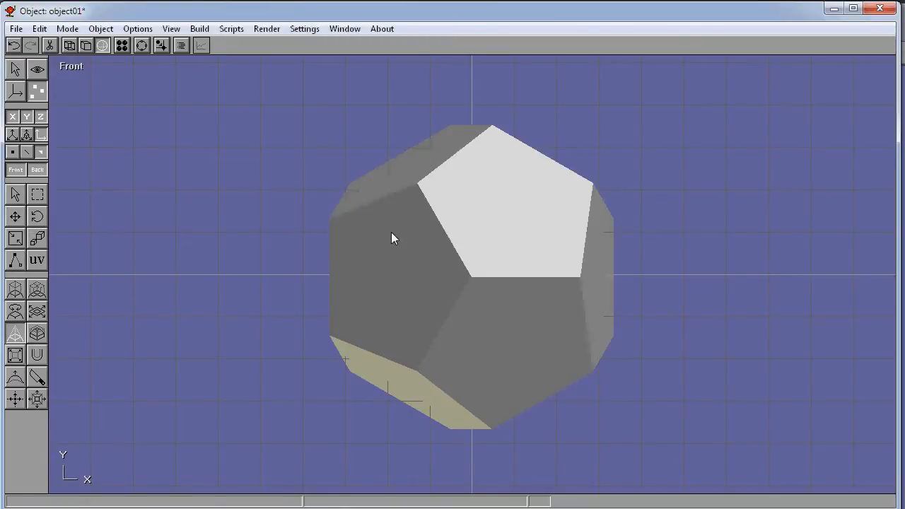
- Try extruding the dodecahedron's rightmost face outward about two and a half grid squares, and undo the extrusion
left_click(17, 196)
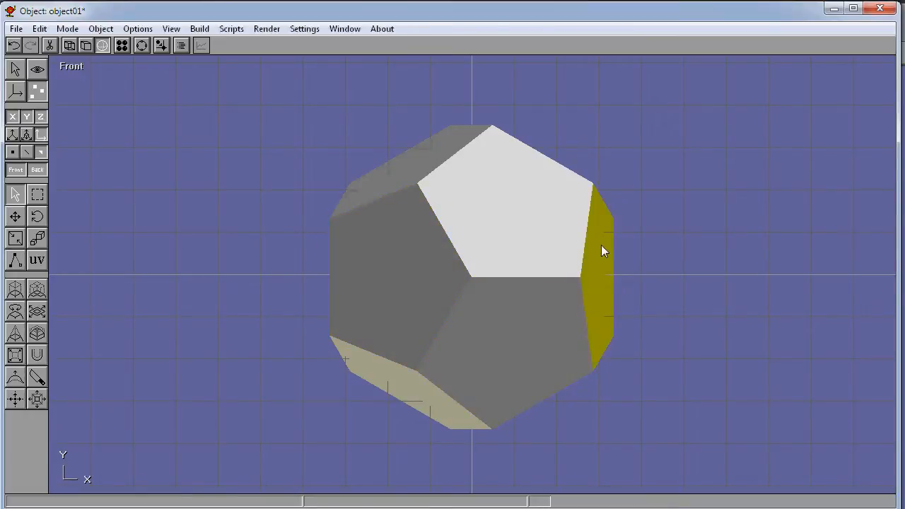
left_click(15, 290)
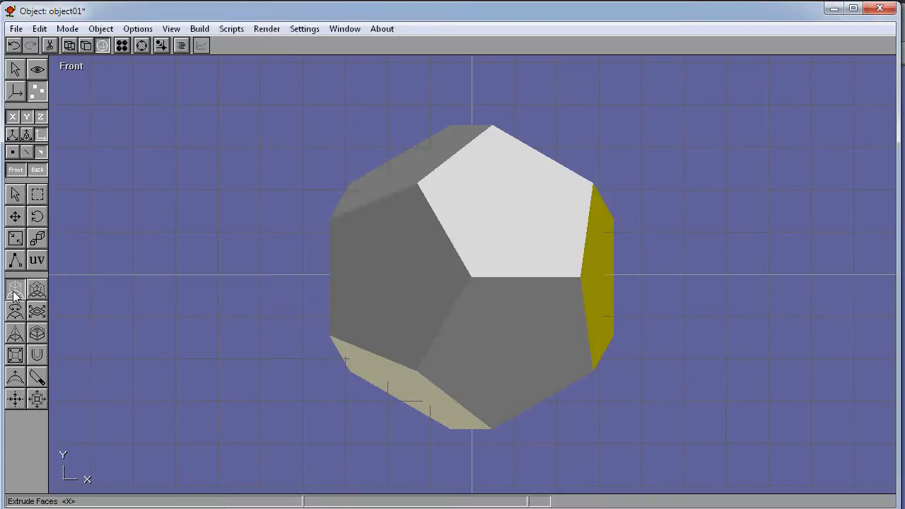
left_click_drag(627, 277, 716, 311)
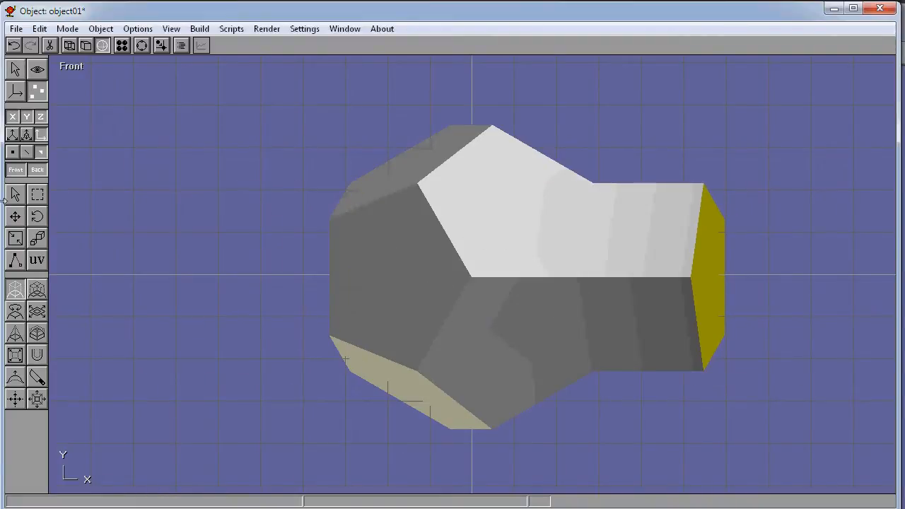
left_click(15, 194)
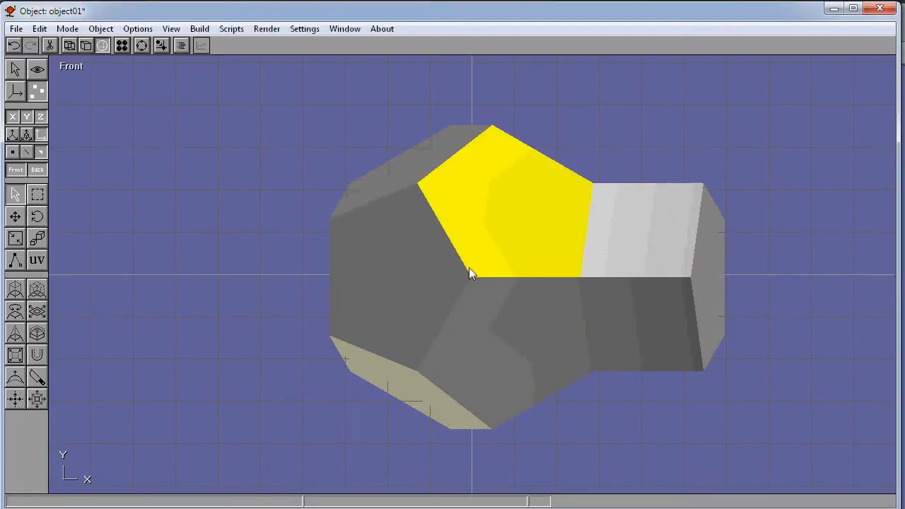
key("ctrl+z")
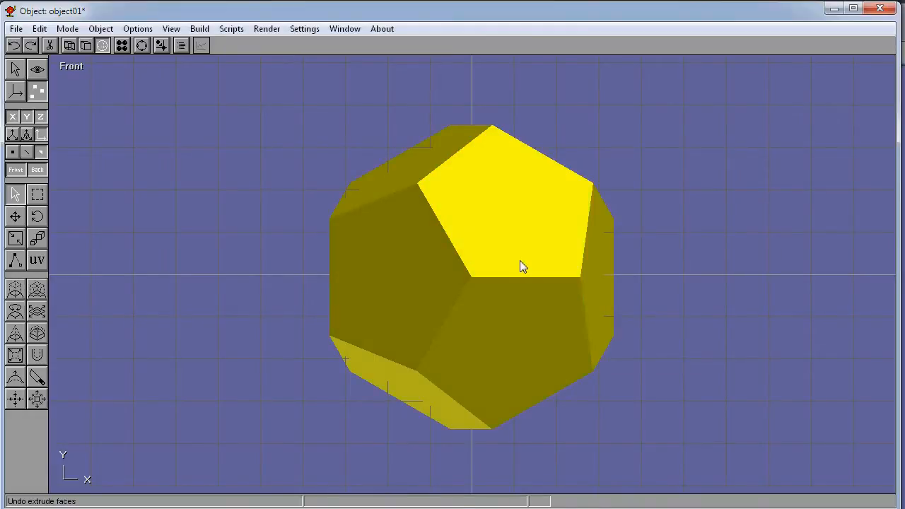
- Select all faces of the dodecahedron with a selection box and extrude them outward a little over two grid squares
left_click(39, 195)
left_click_drag(209, 98, 720, 464)
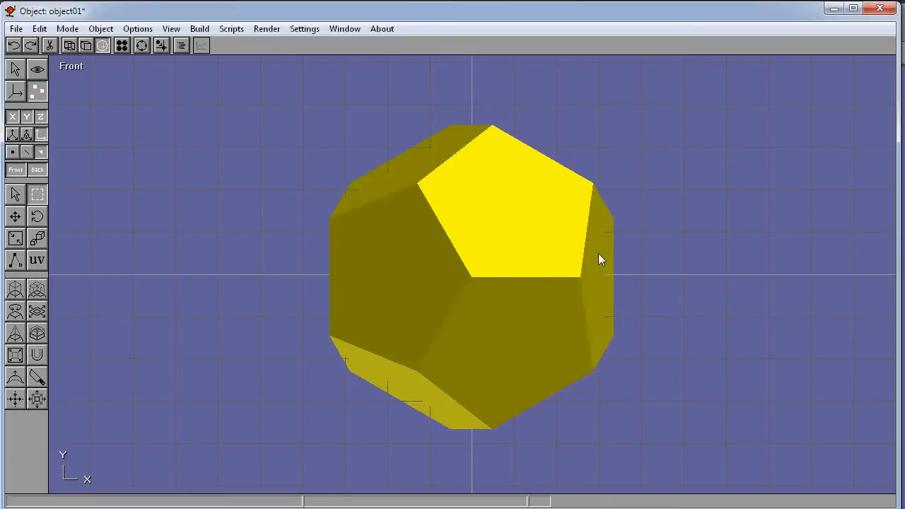
left_click(15, 290)
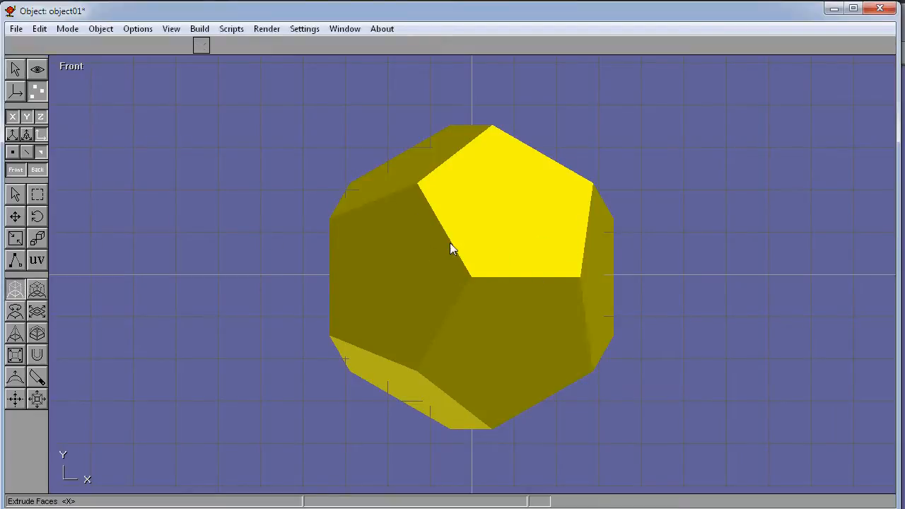
left_click_drag(602, 227, 744, 273)
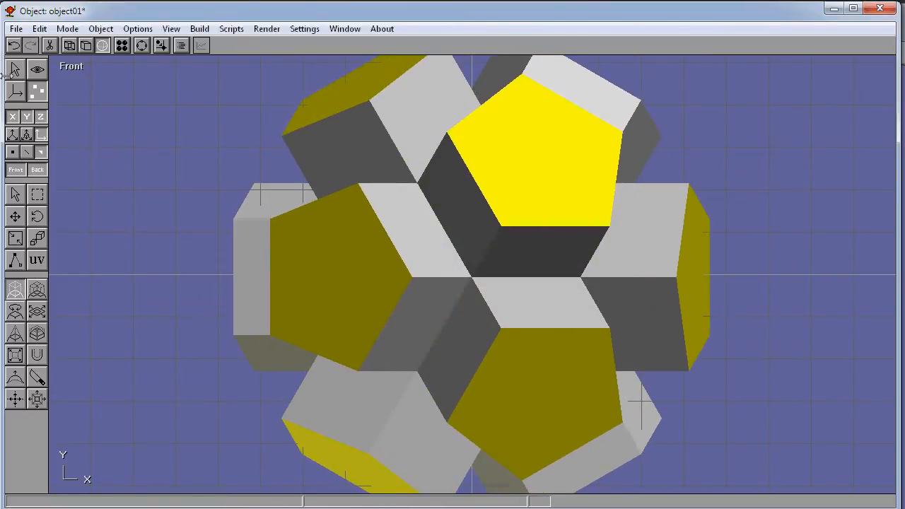
- Return to point editing with the whole model in view and scale the selected end faces down slightly
left_click(39, 69)
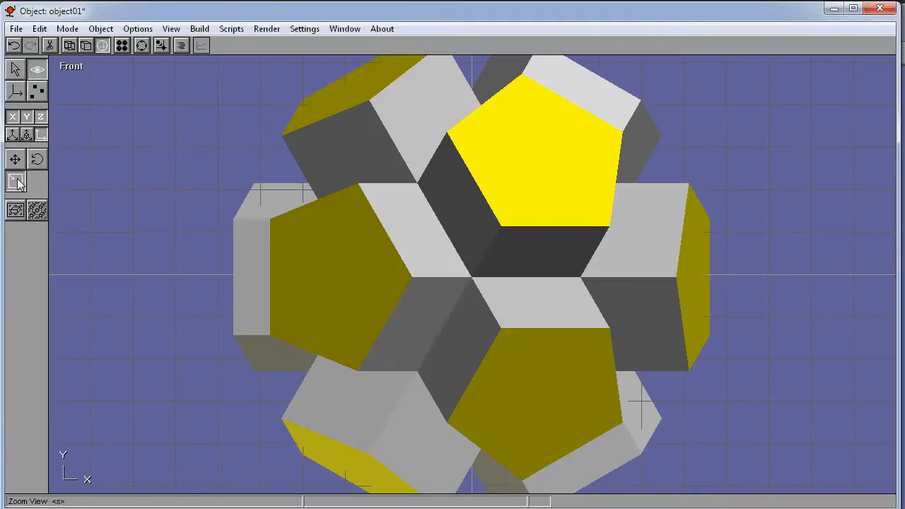
right_click_drag(666, 158, 494, 298)
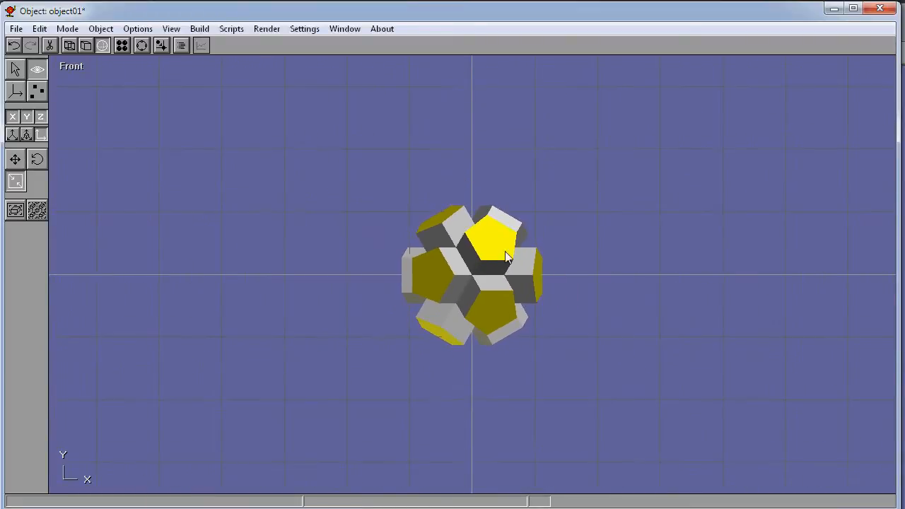
left_click(36, 91)
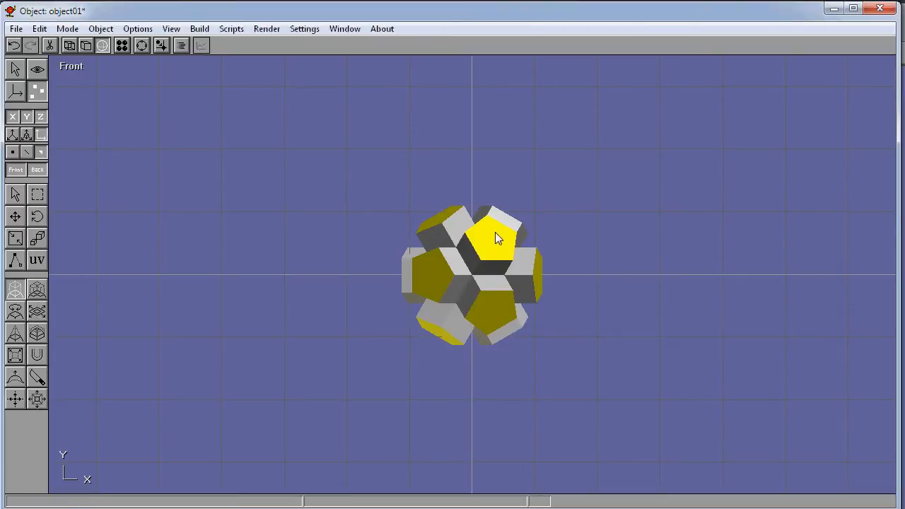
left_click(37, 313)
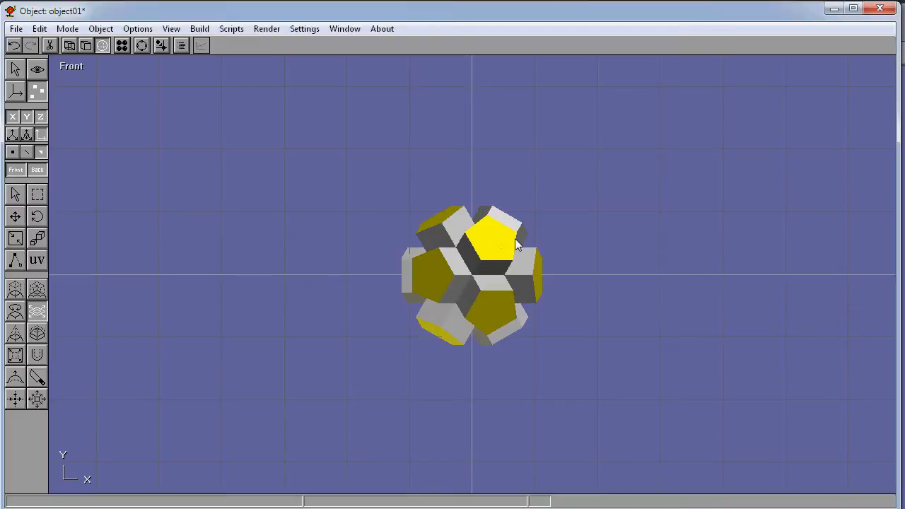
left_click_drag(507, 238, 516, 258)
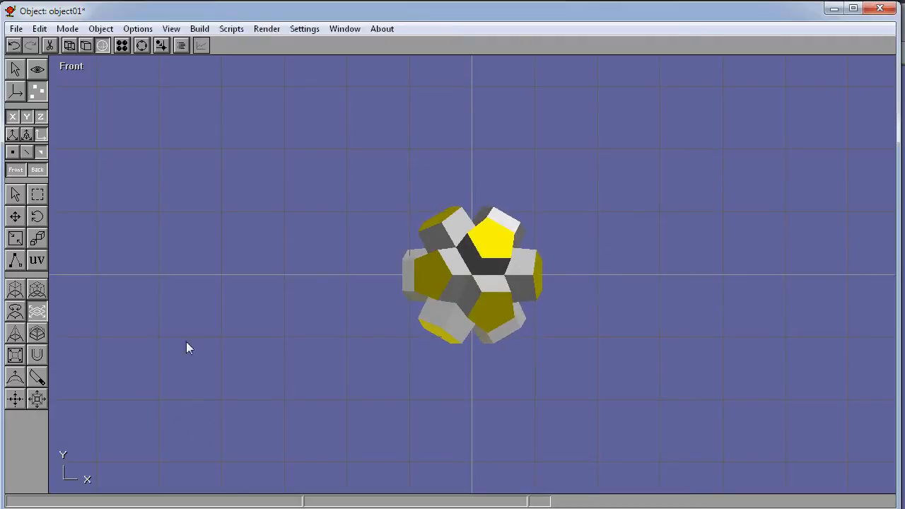
- Rotate the selected end faces slightly and extrude them outward again into longer arms
left_click(16, 311)
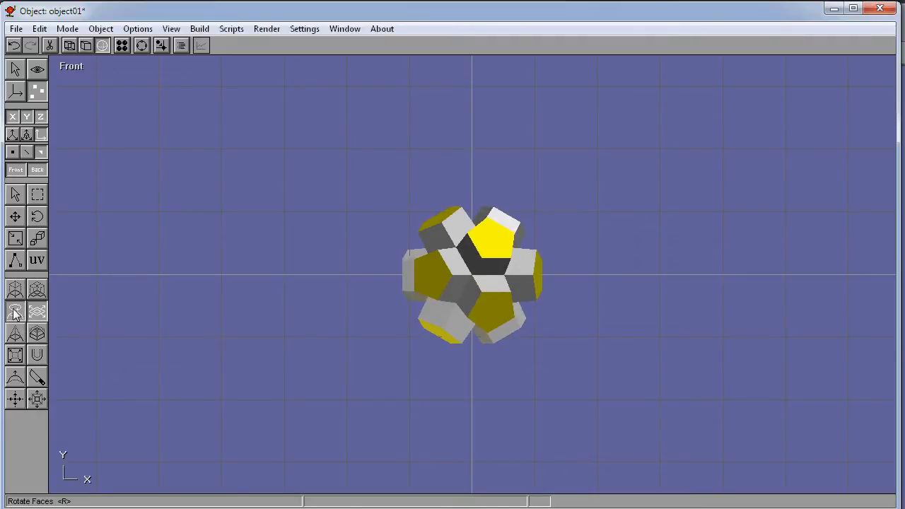
left_click_drag(499, 235, 535, 257)
left_click(17, 291)
- Scale the end faces of the arms down so that the arms taper
left_click(37, 311)
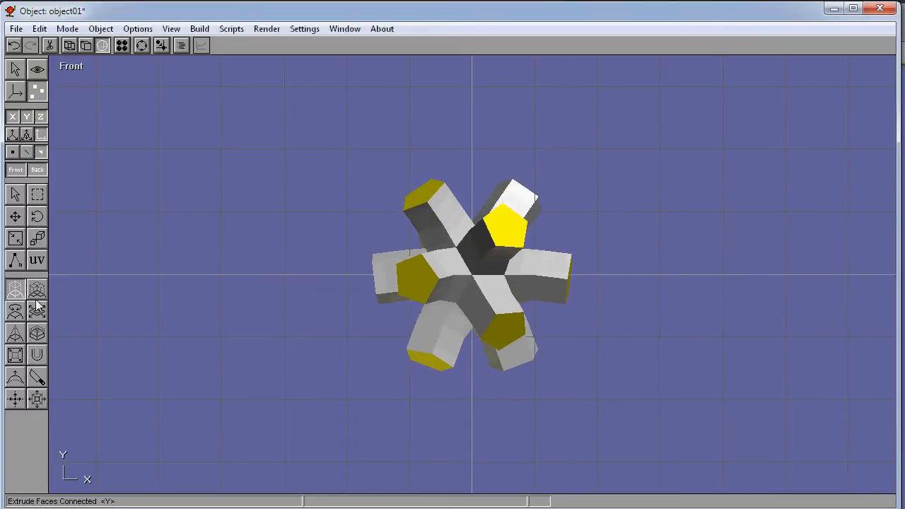
left_click_drag(420, 277, 399, 299)
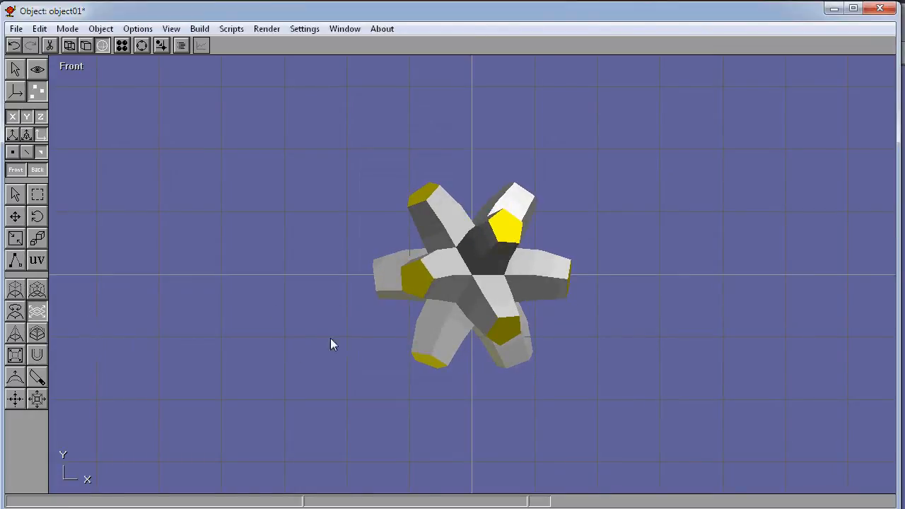
- Rotate the selected end faces of the arms with the face rotation tool
left_click(17, 312)
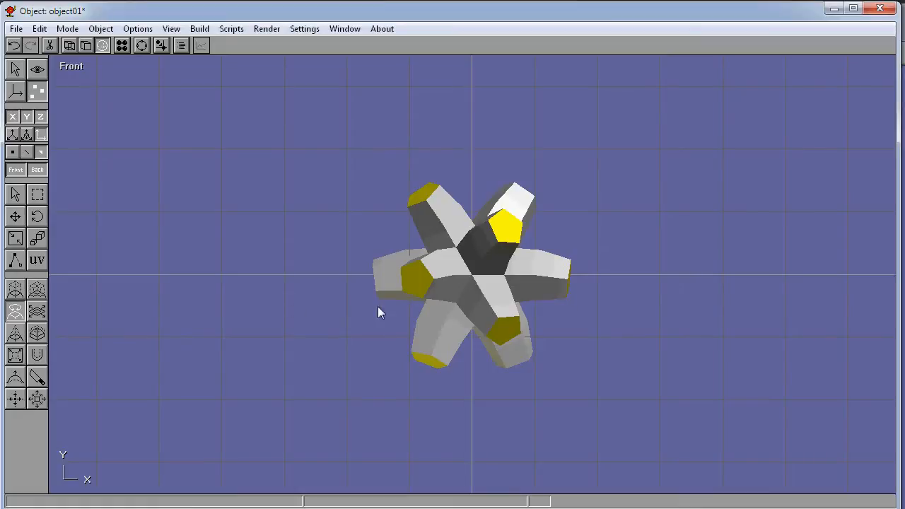
left_click_drag(508, 216, 558, 277)
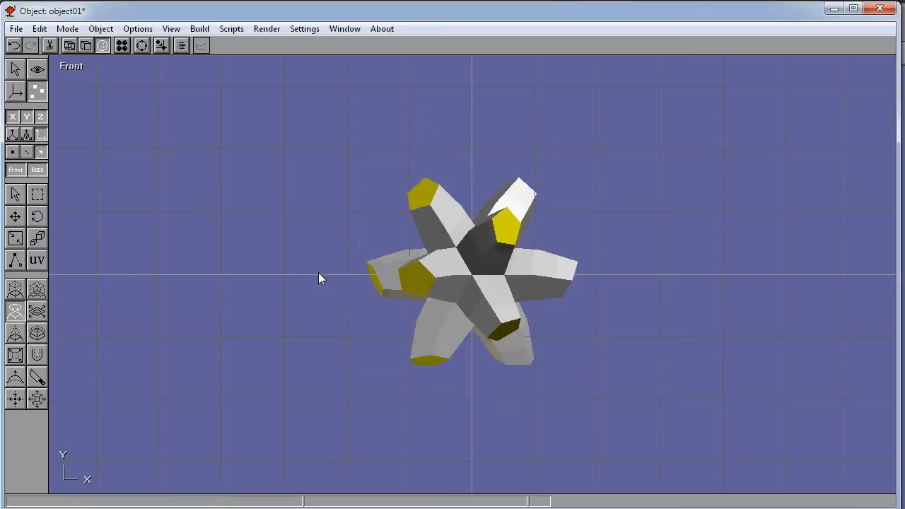
key("x")
left_click_drag(504, 218, 573, 250)
key("t")
key("w")
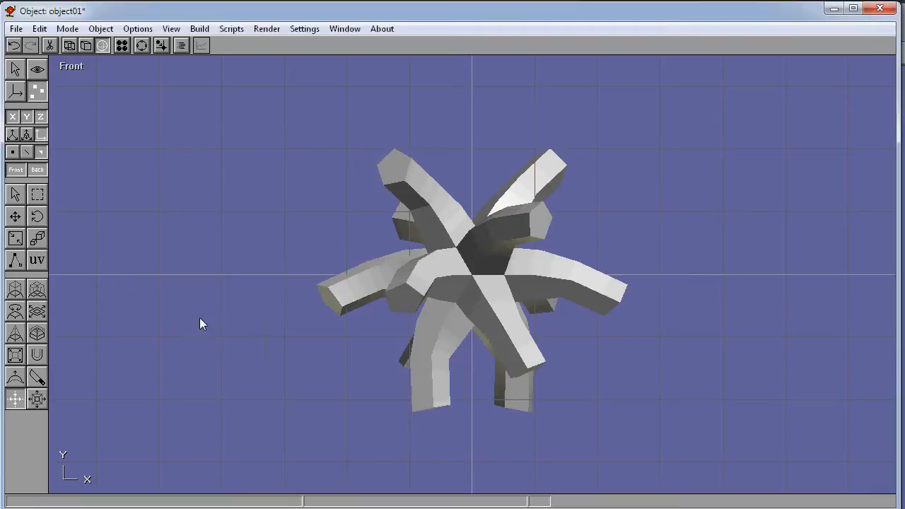
key("ctrl+z")
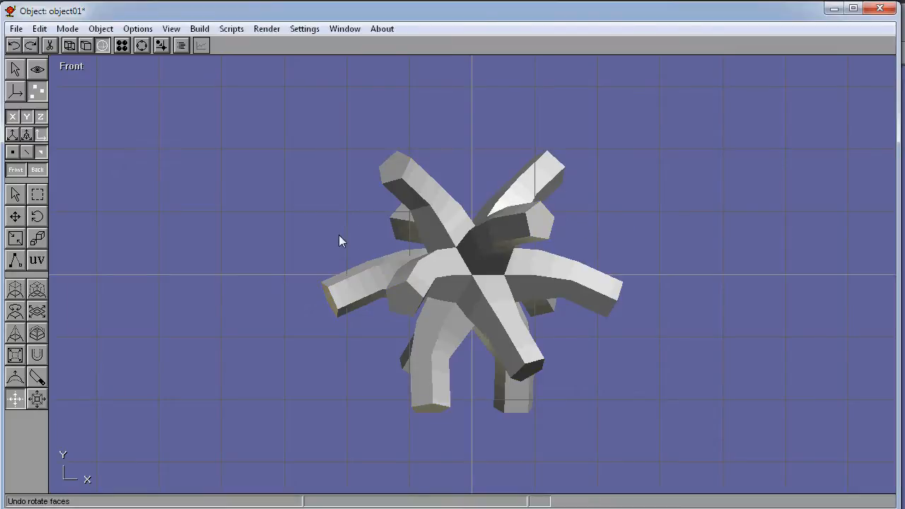
key("ctrl+z")
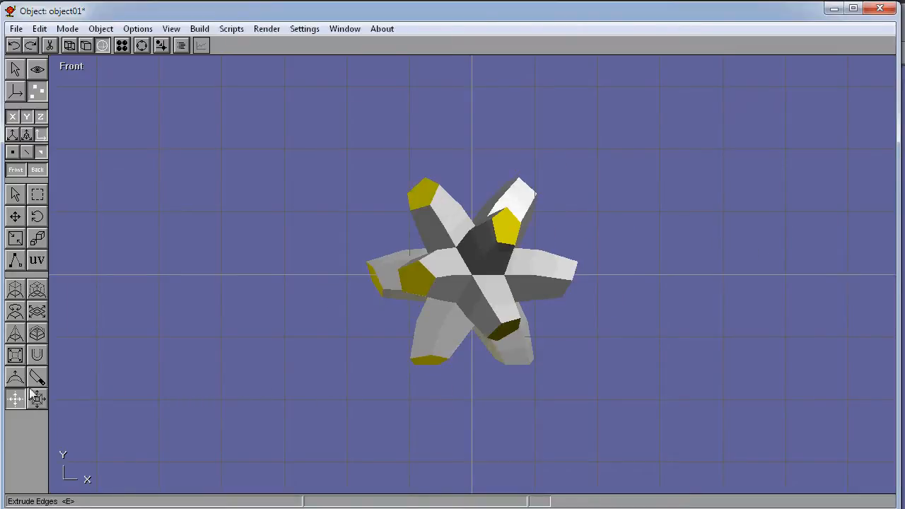
- Scale the arms' end faces up well beyond the arm thickness and extrude them outward by roughly one grid square
left_click(37, 311)
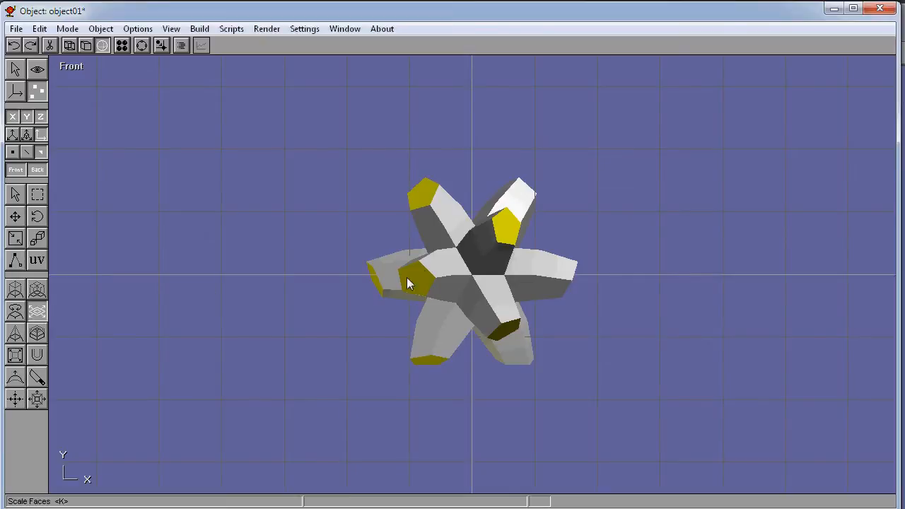
left_click_drag(501, 228, 699, 313)
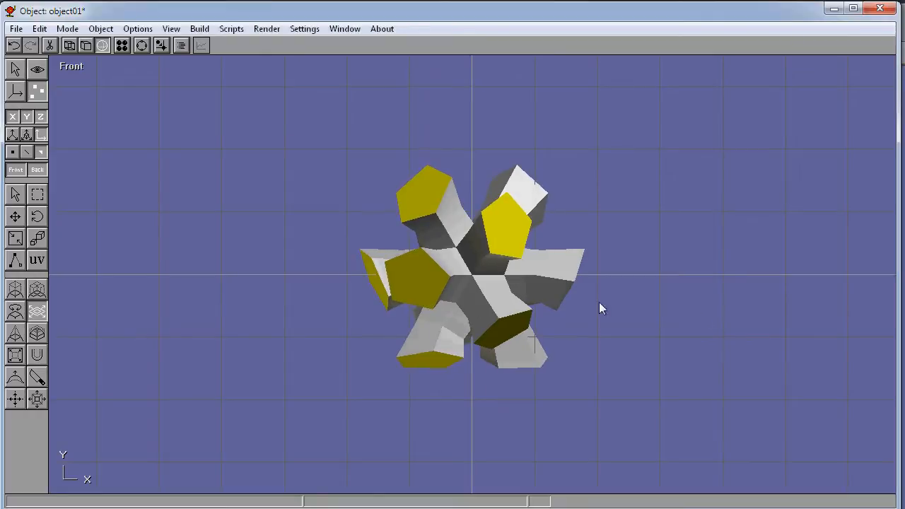
left_click(15, 290)
left_click_drag(527, 232, 574, 229)
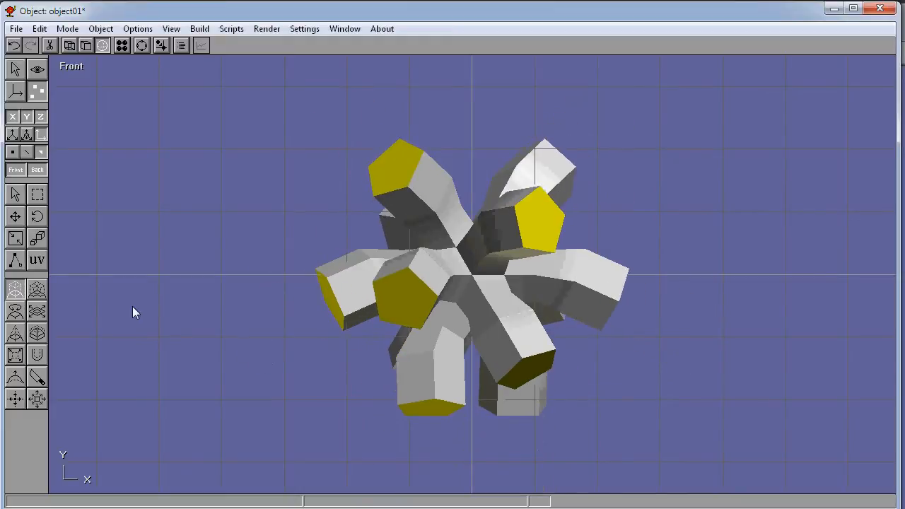
- Pull the selected end faces out into long sharp peaks at the tips of the arms
left_click(15, 333)
left_click_drag(530, 233, 715, 297)
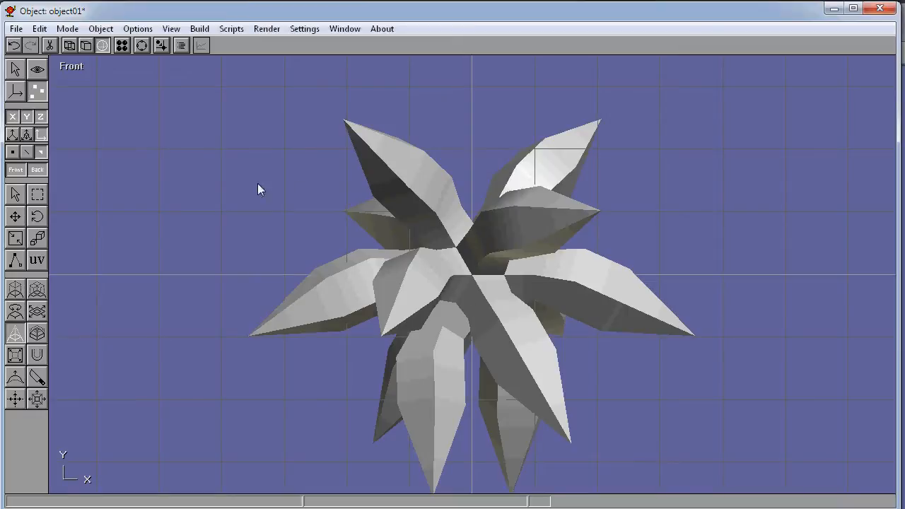
- Return to object editing, select the whole mesh and subdivide its faces with a tension of 0.000
left_click(15, 69)
left_click(474, 248)
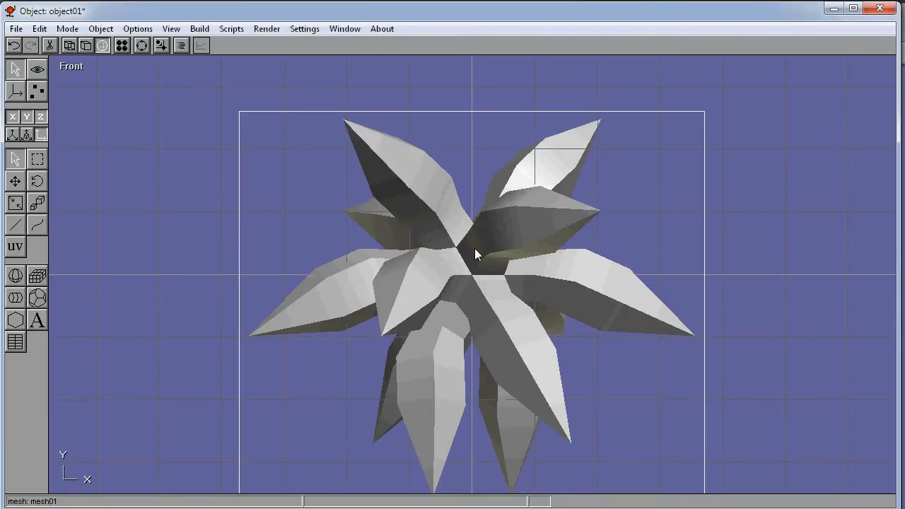
left_click(203, 29)
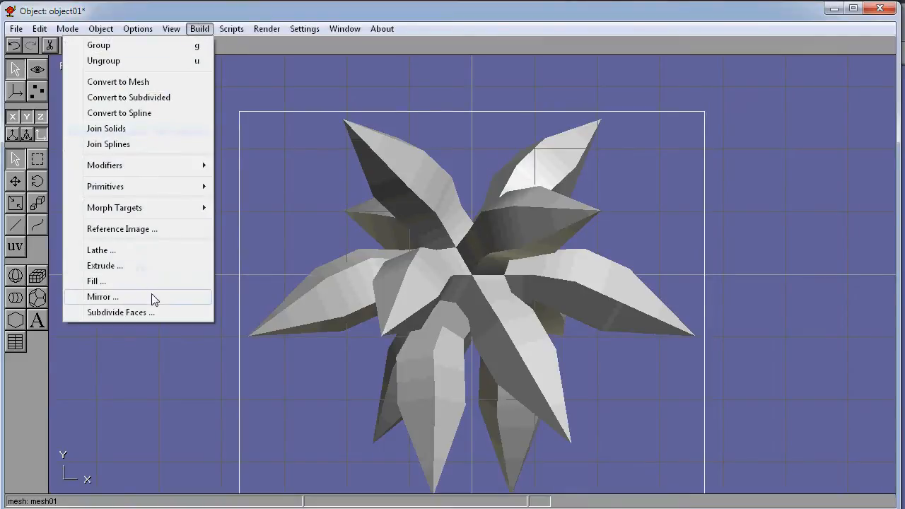
left_click(135, 313)
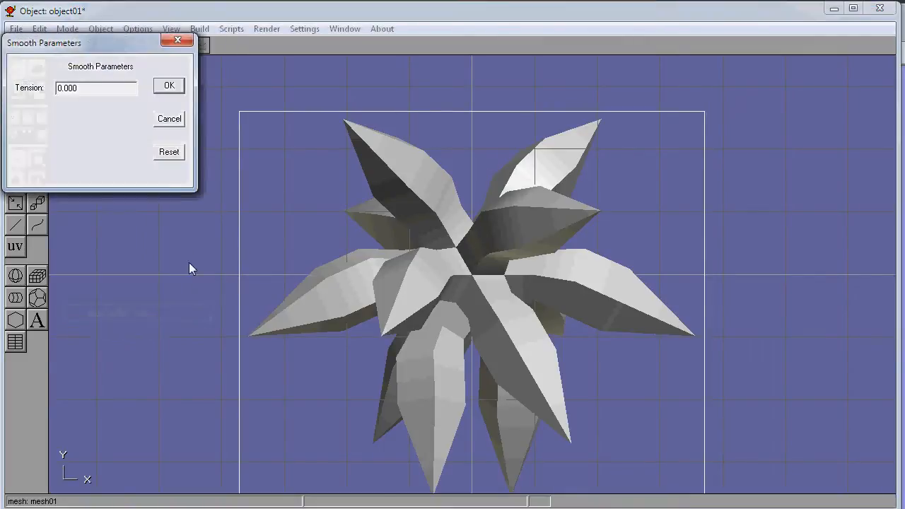
left_click(169, 87)
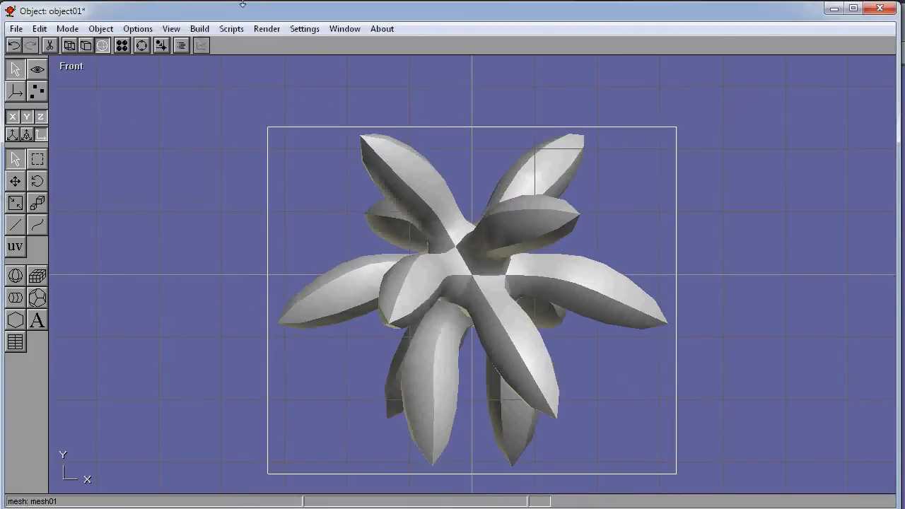
- Show the model in flat shading and subdivide the mesh faces once more with a tension of 0.000
left_click(177, 34)
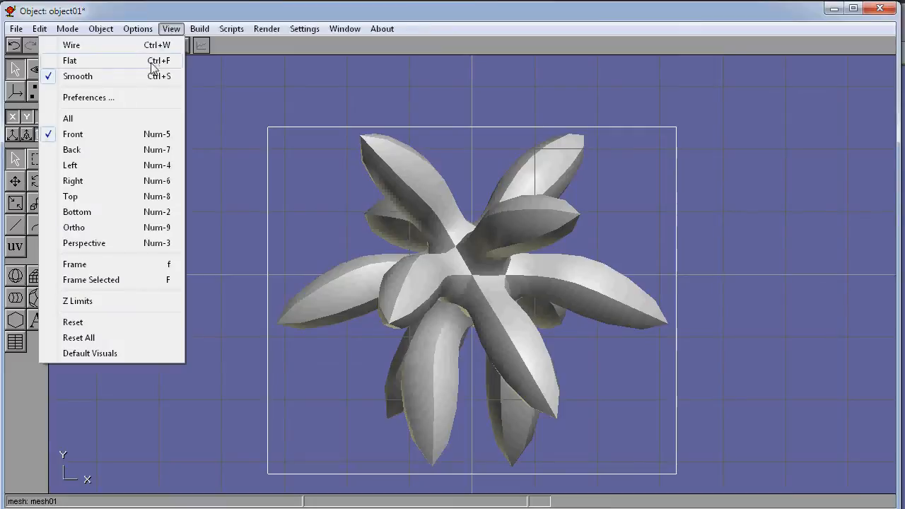
left_click(157, 60)
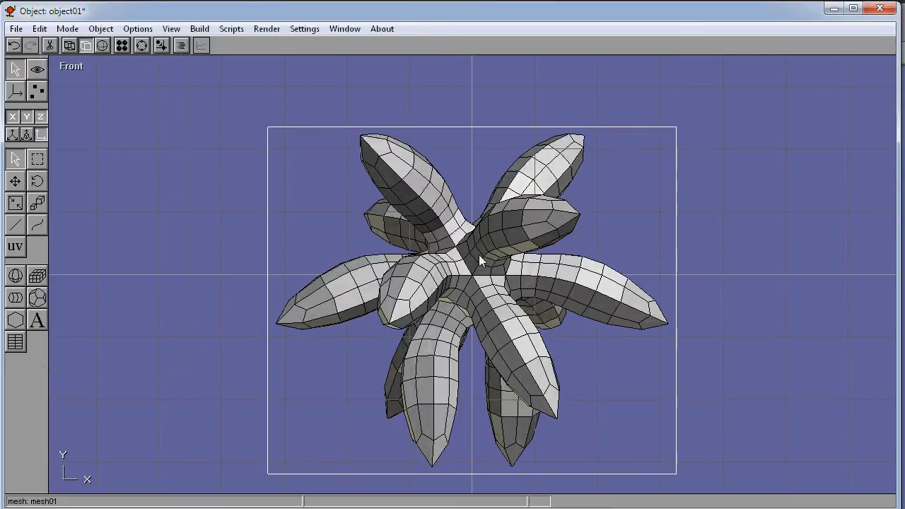
left_click(200, 29)
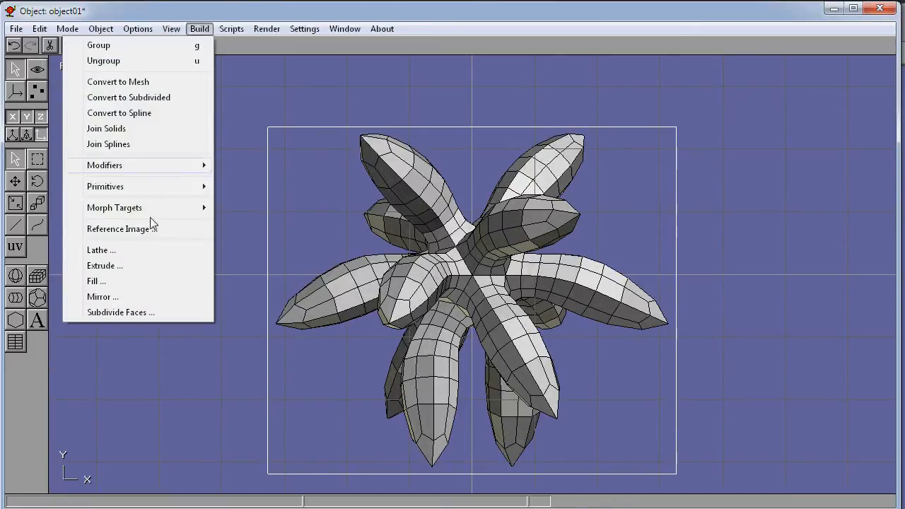
left_click(146, 312)
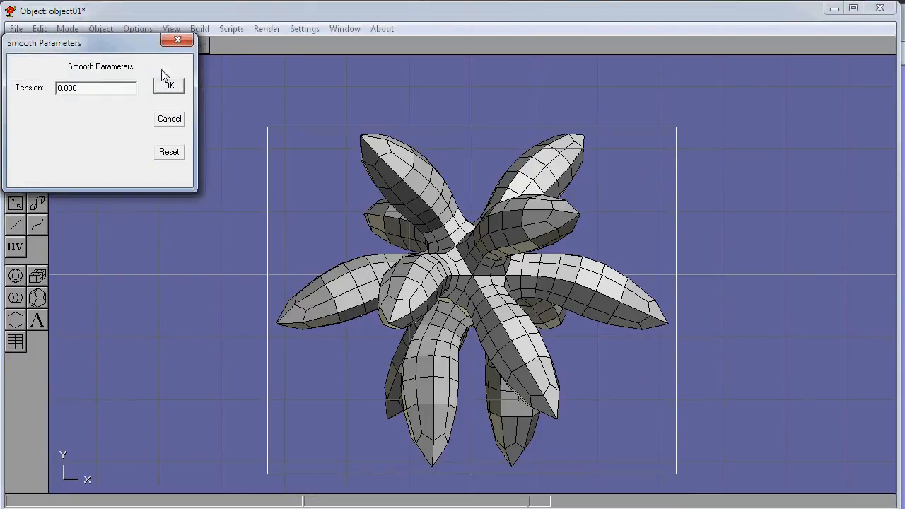
left_click(170, 87)
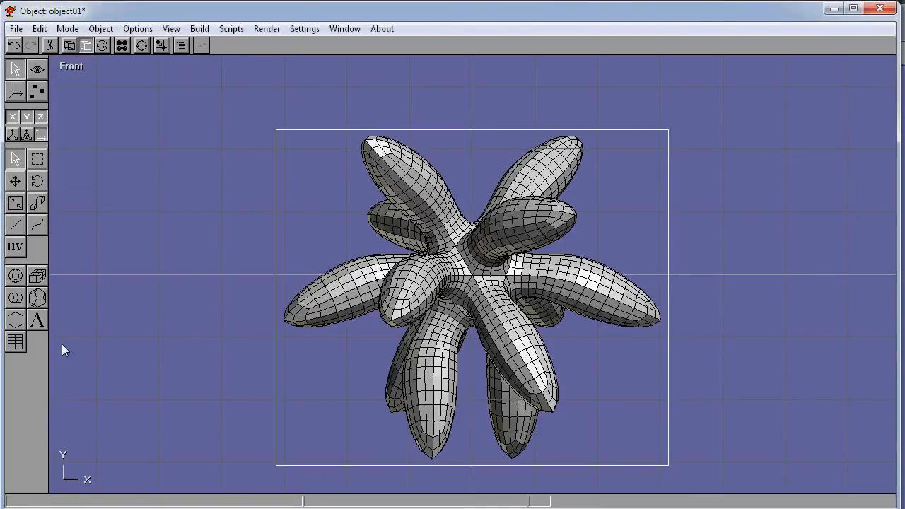
- Switch the model display back to smooth shading
left_click(197, 33)
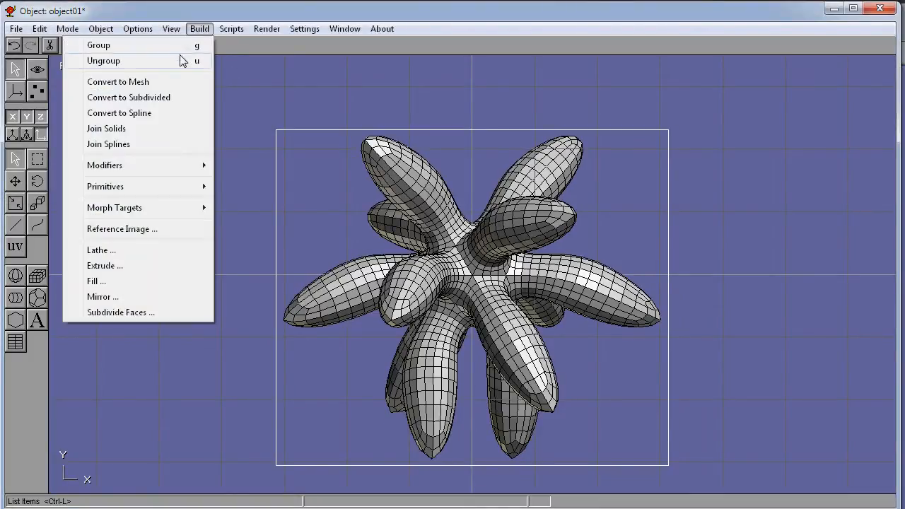
mouse_move(172, 32)
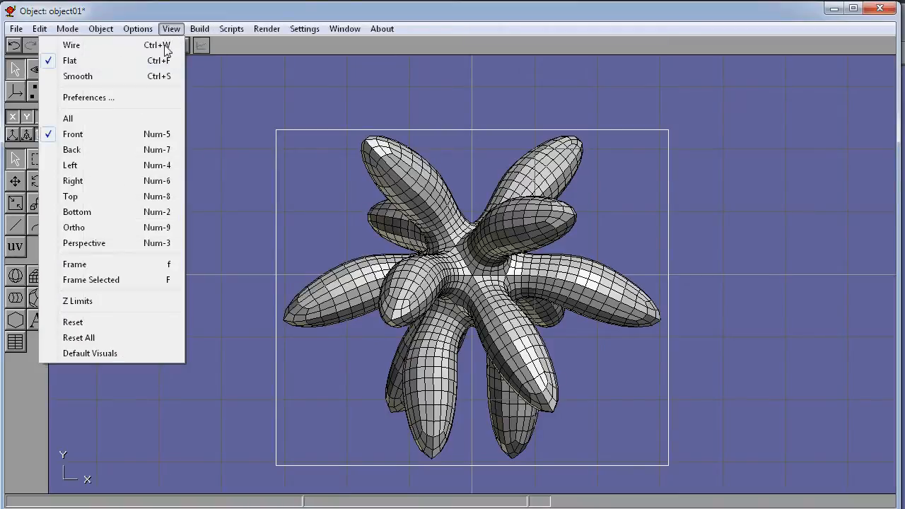
left_click(137, 77)
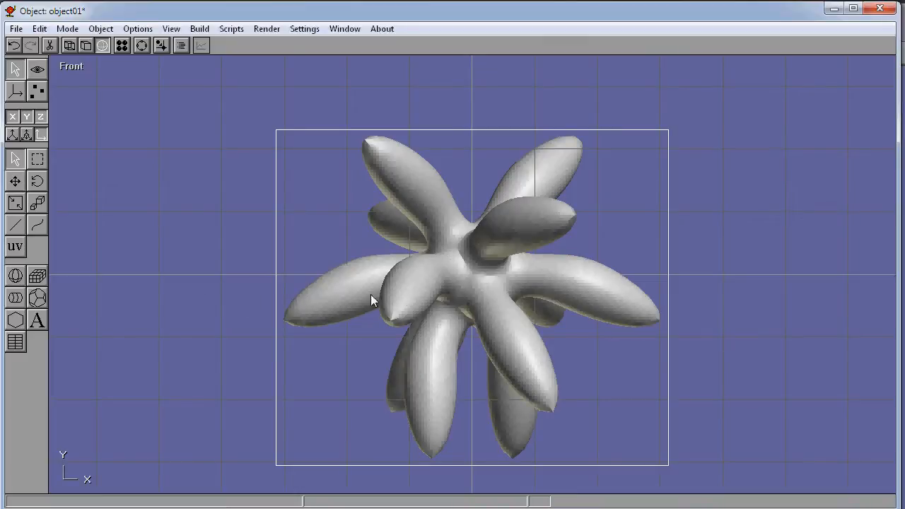
- Set the mesh's smooth angle to 66 in its mesh parameters
double_click(430, 297)
left_click_drag(101, 167, 74, 167)
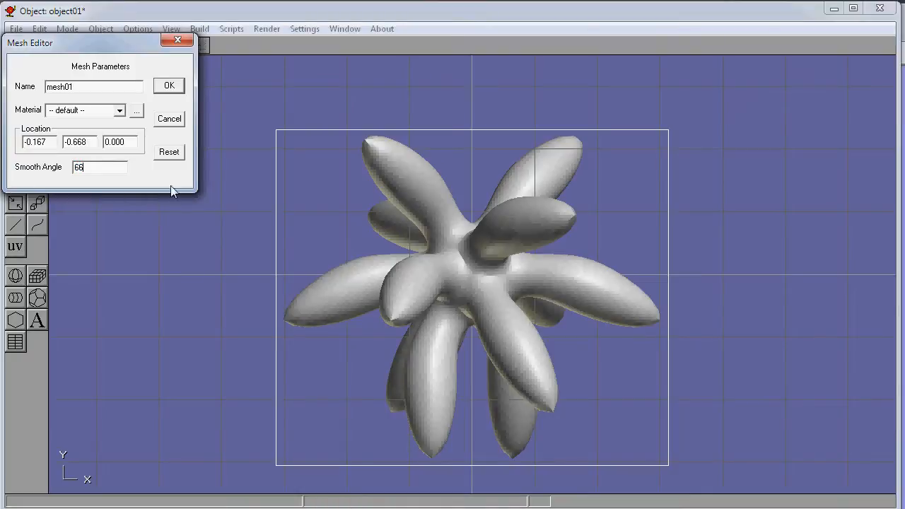
left_click(168, 87)
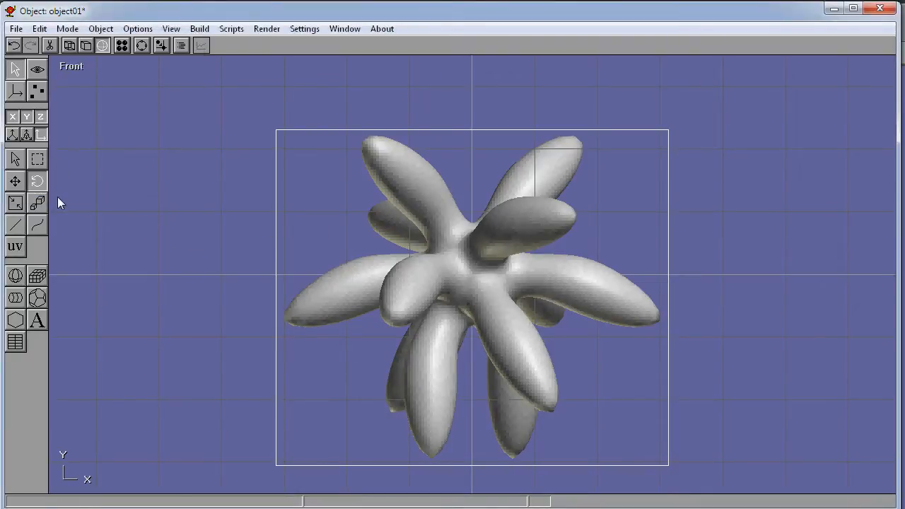
- Rotate the whole mesh slightly, mainly about its vertical axis
left_click(39, 181)
left_click_drag(454, 260, 240, 228)
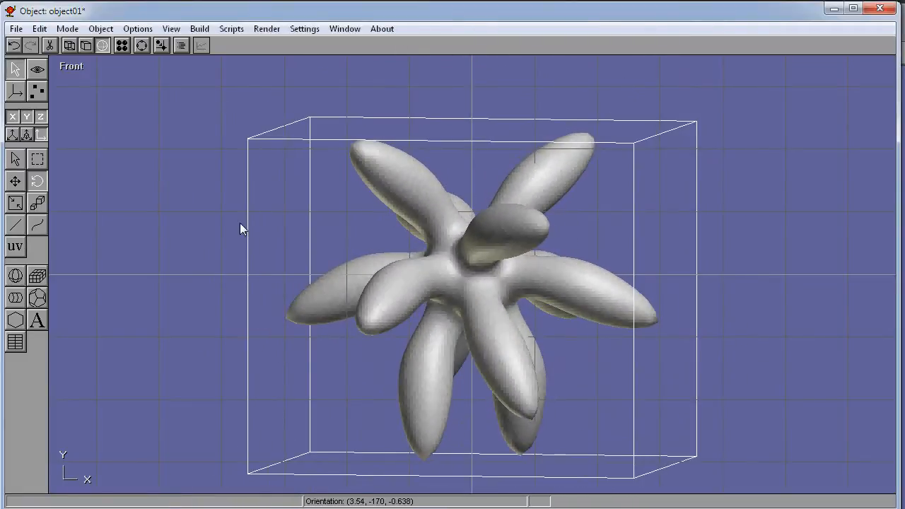
left_click(269, 31)
left_click(264, 54)
left_click_drag(137, 50, 241, 128)
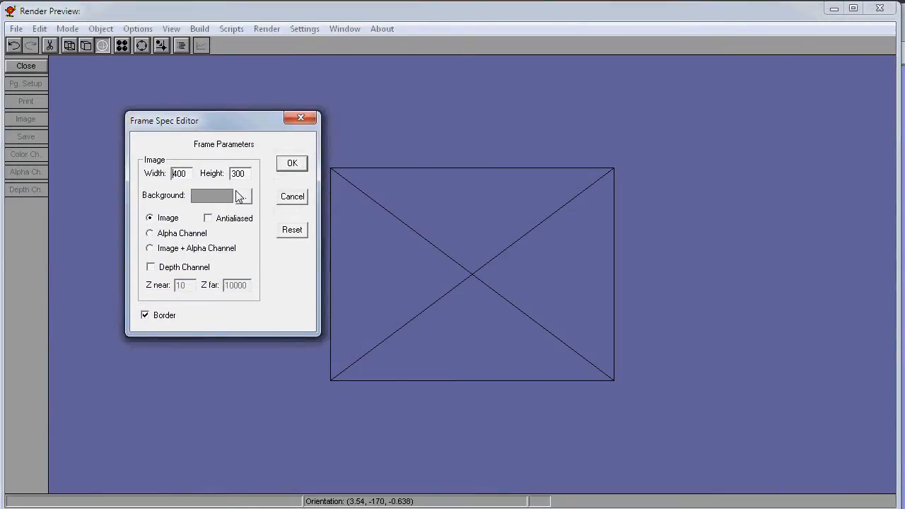
left_click(295, 200)
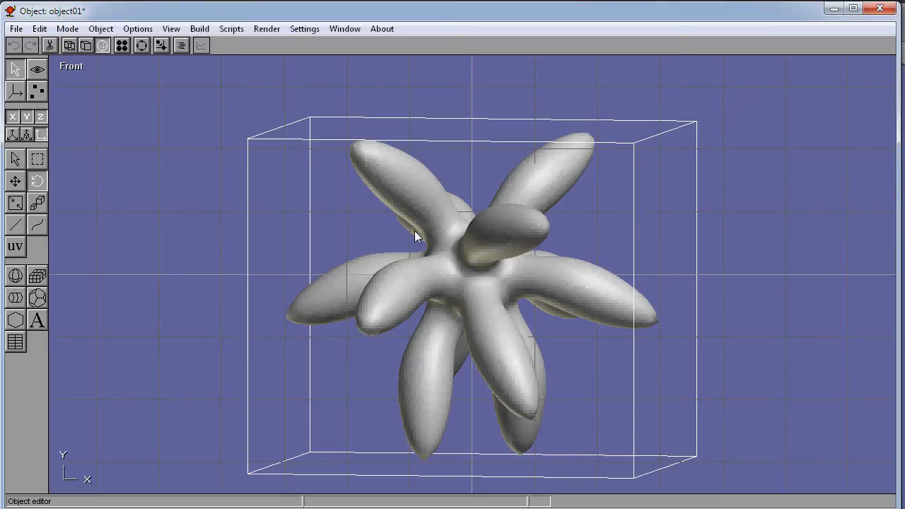
left_click(268, 30)
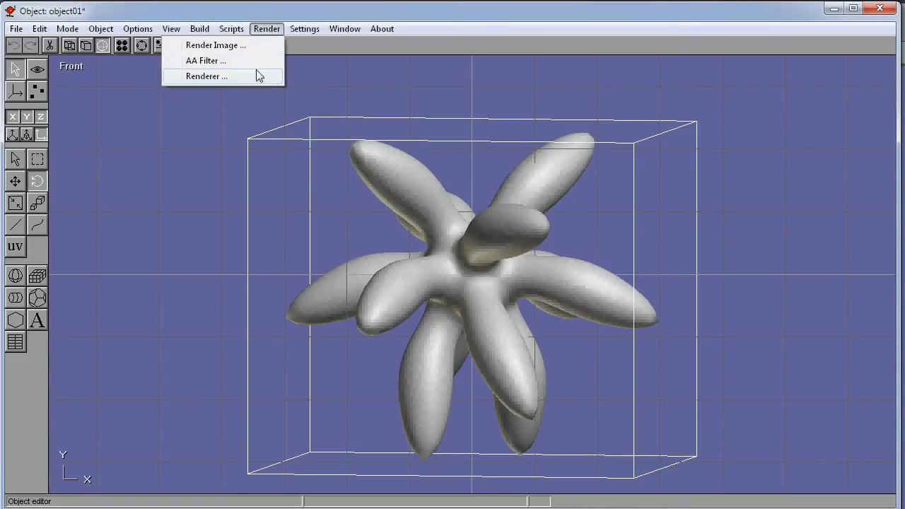
left_click(266, 16)
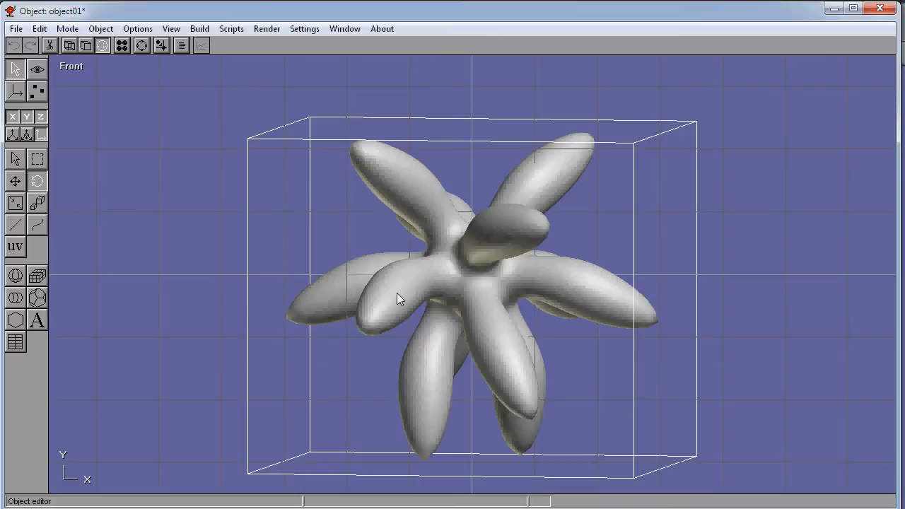
- Switch to the scene editor and display the scene in perspective view
left_click(68, 29)
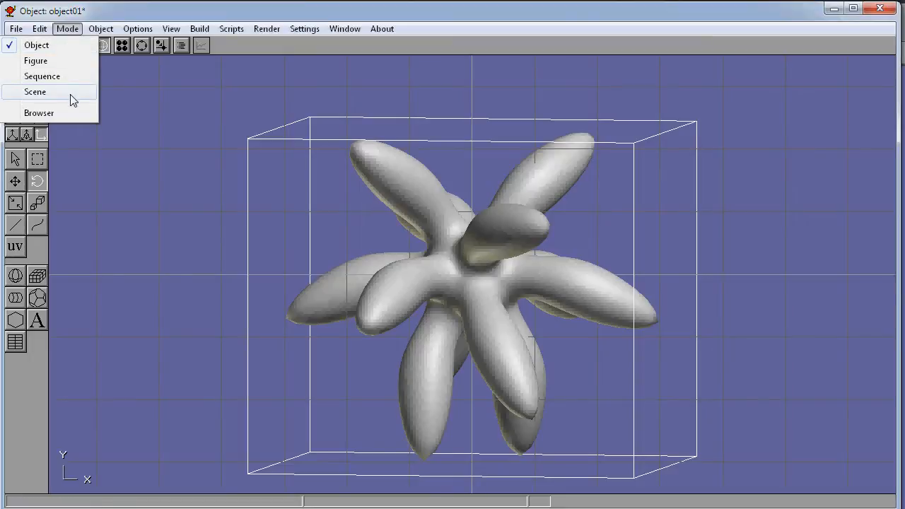
left_click(35, 92)
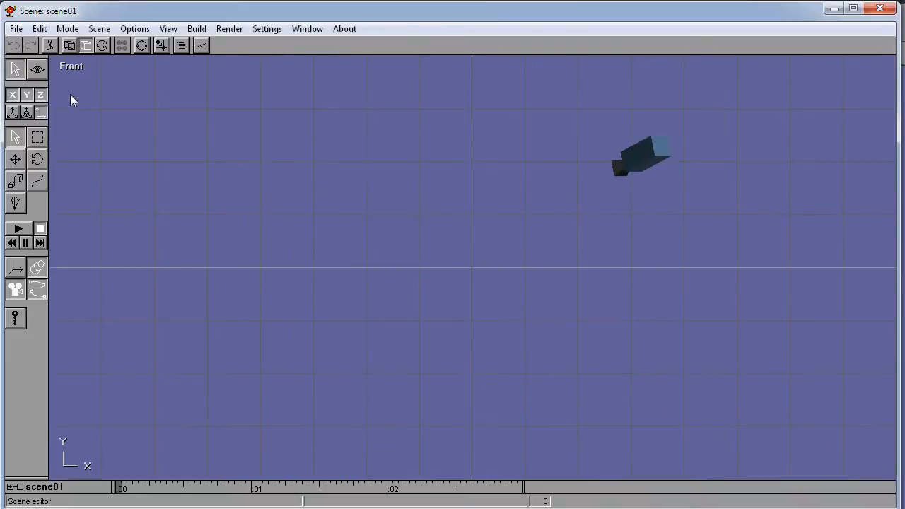
left_click(75, 66)
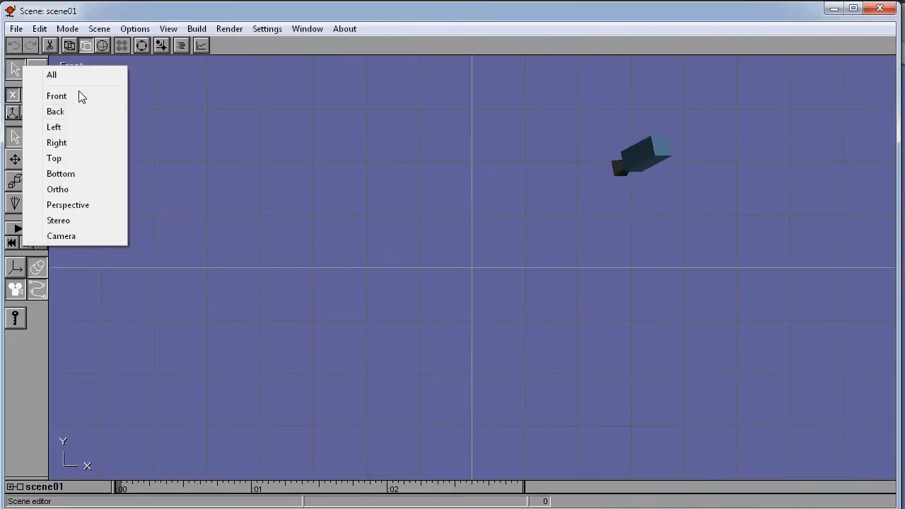
left_click(68, 205)
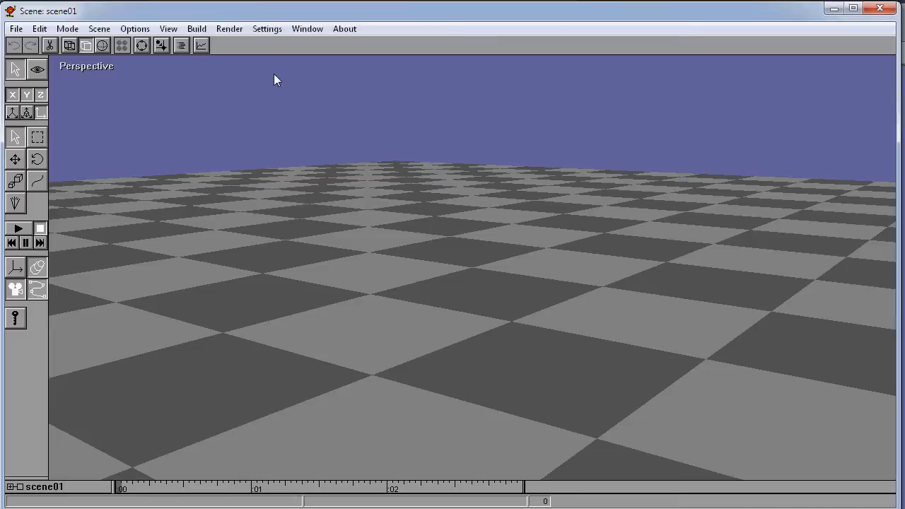
- Add object01 to the scene
left_click(69, 29)
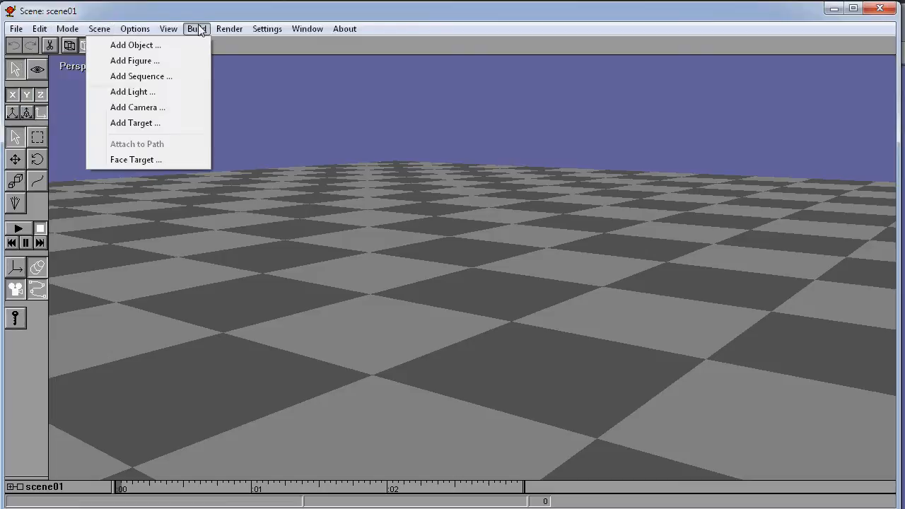
mouse_move(206, 30)
left_click(190, 50)
left_click_drag(123, 49, 248, 117)
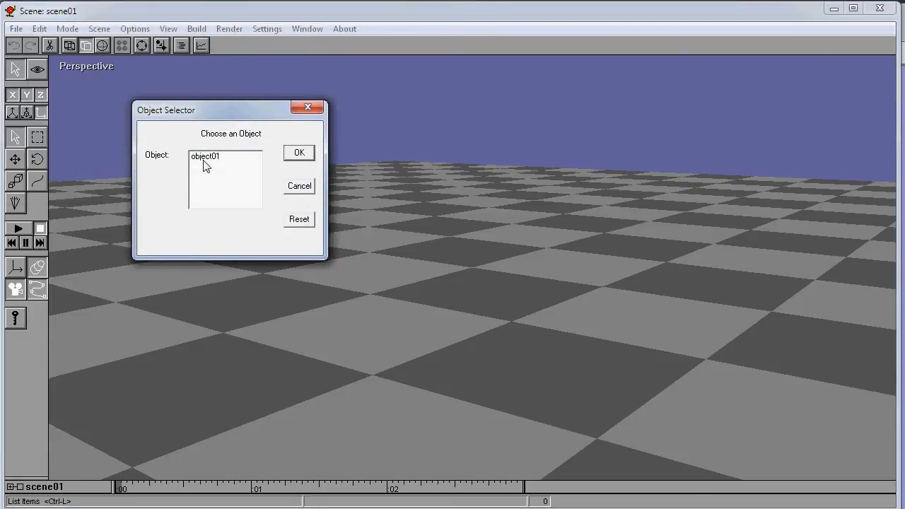
left_click(207, 156)
left_click(210, 162)
left_click(297, 154)
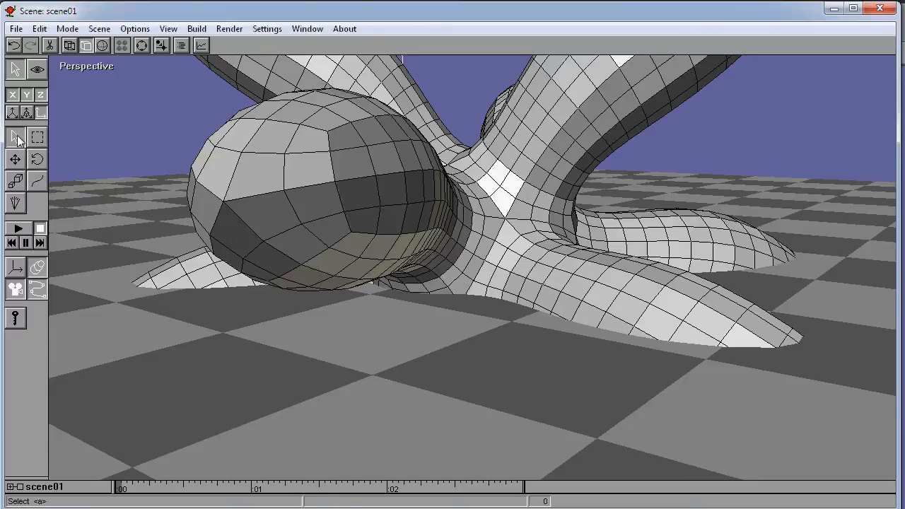
- Move the object deeper into the scene, to a position of about (-144, -70, -197)
left_click(20, 162)
mouse_move(295, 222)
left_mouse_down()
mouse_move(421, 230)
mouse_move(286, 227)
left_mouse_up()
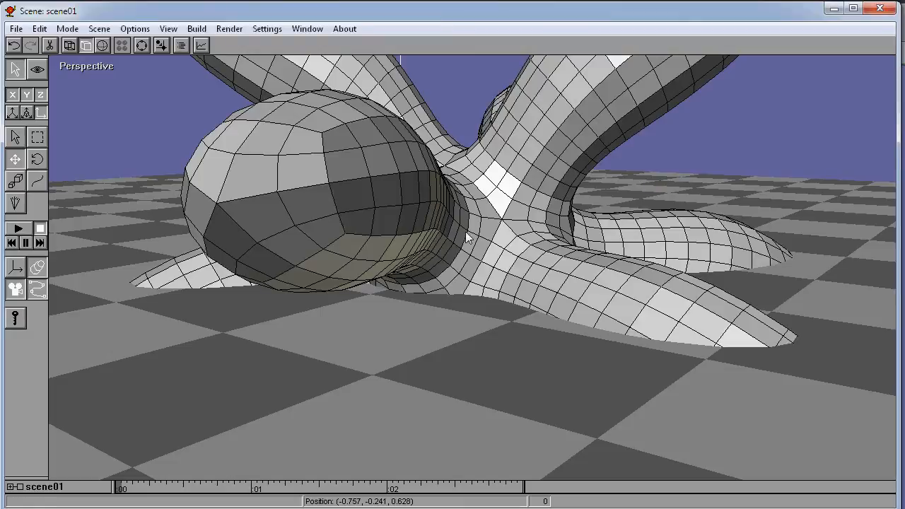
left_click_drag(466, 238, 479, 81)
left_click_drag(487, 329, 453, 120)
left_click_drag(506, 334, 446, 256)
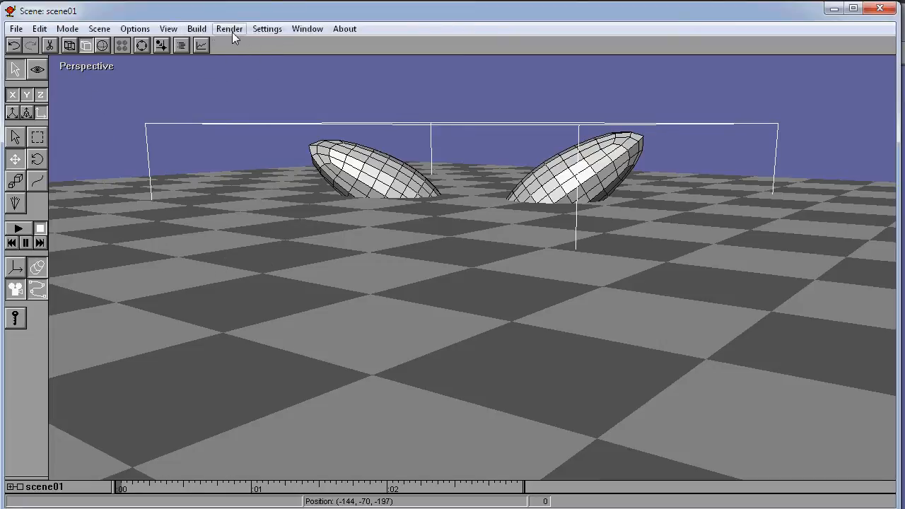
- Turn off the ground grid in the scene's environment settings
left_click(273, 29)
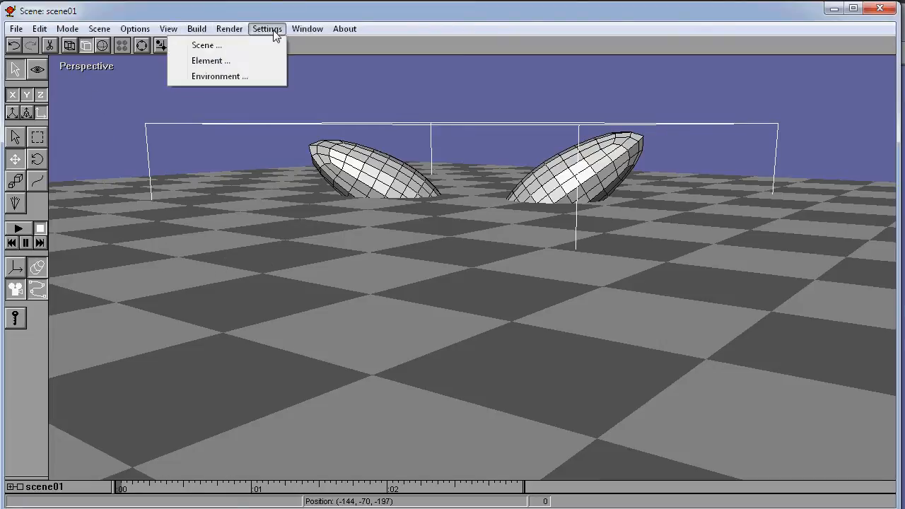
left_click(234, 78)
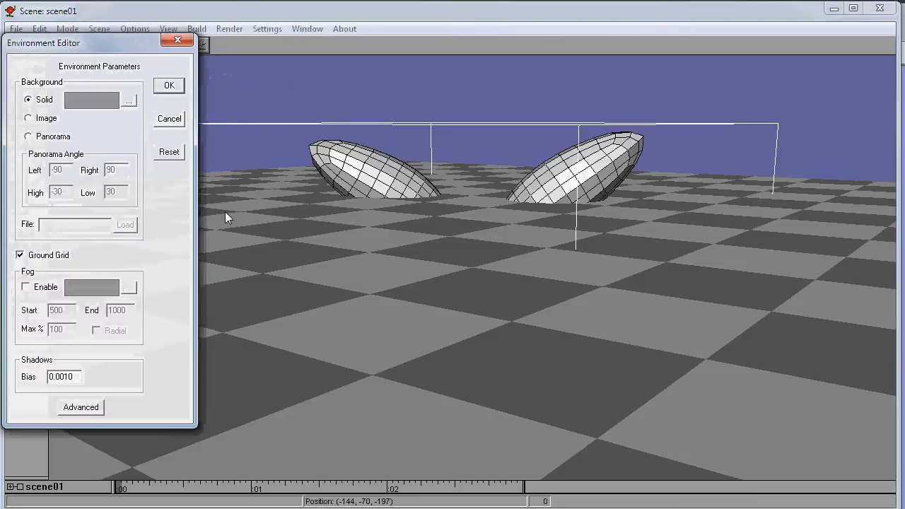
left_click_drag(101, 42, 206, 85)
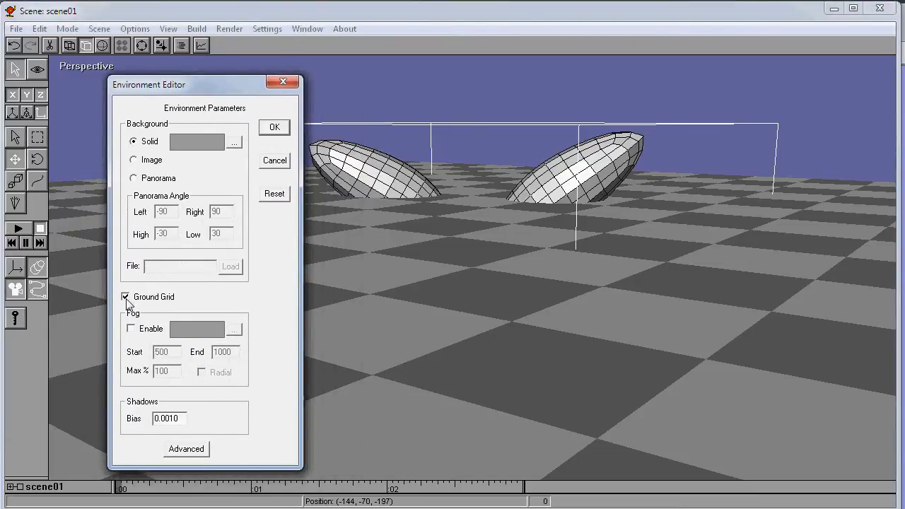
left_click(275, 127)
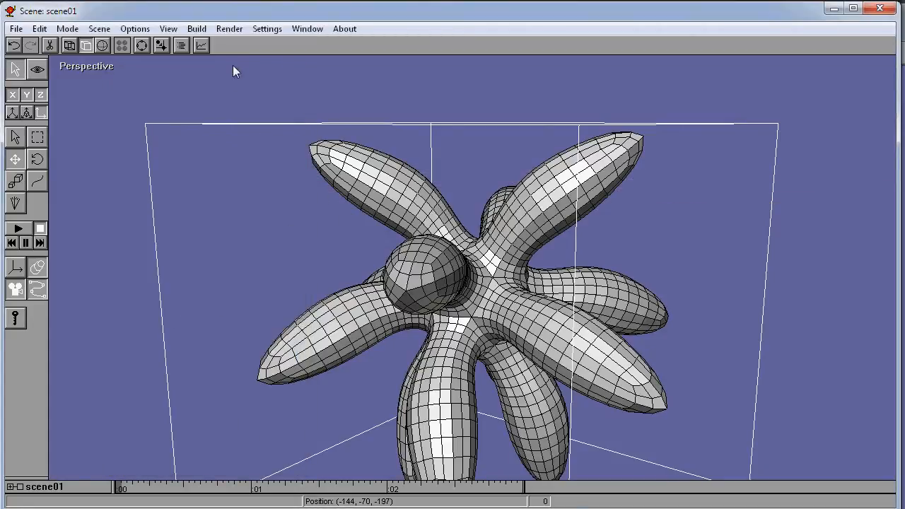
- Set the environment's solid background to a saturated blue, RGB 45, 40, 246
left_click(196, 29)
mouse_move(256, 34)
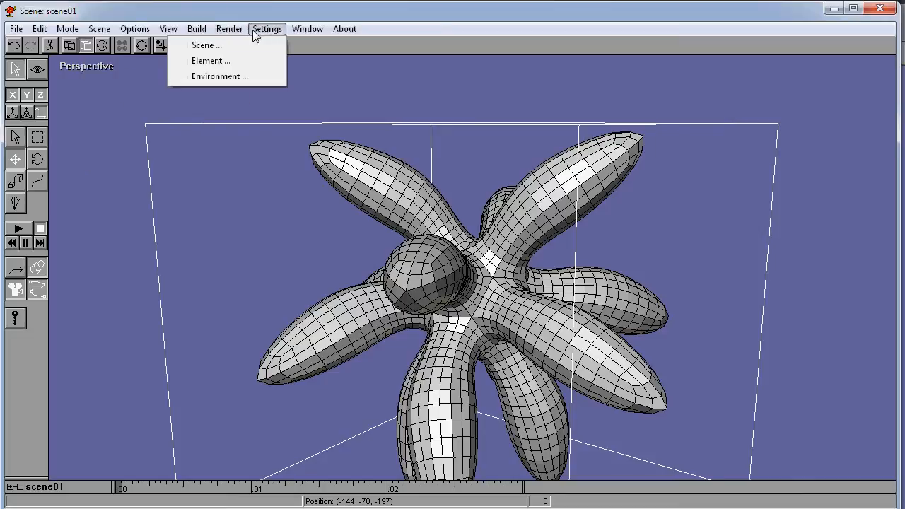
left_click(256, 77)
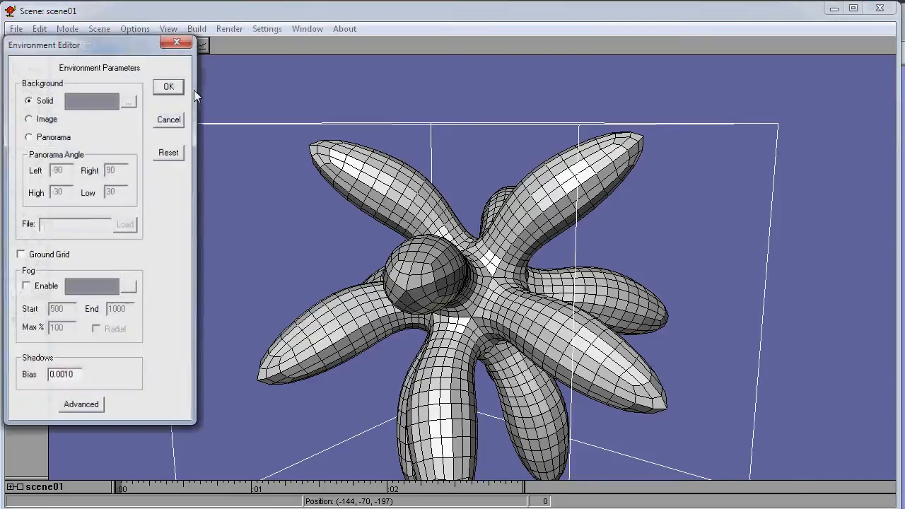
left_click(128, 101)
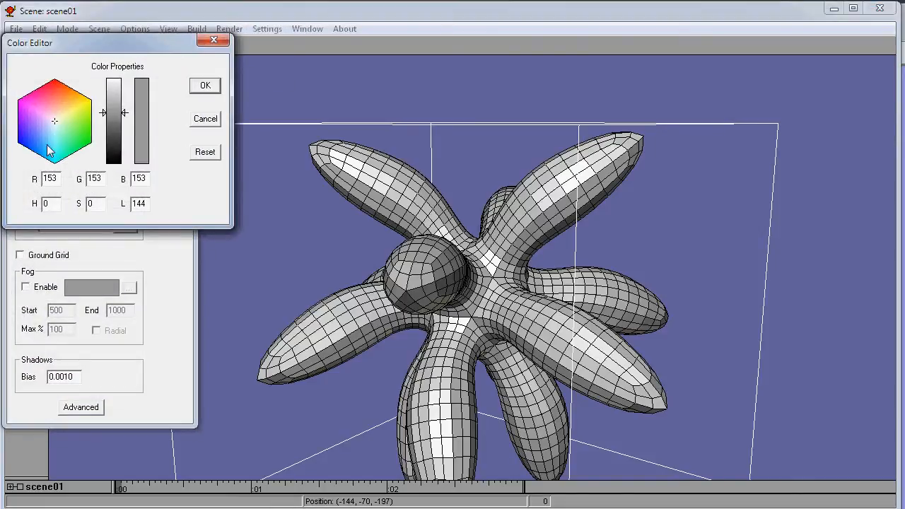
left_click(17, 148)
left_click_drag(17, 151, 21, 141)
left_click_drag(151, 44, 290, 151)
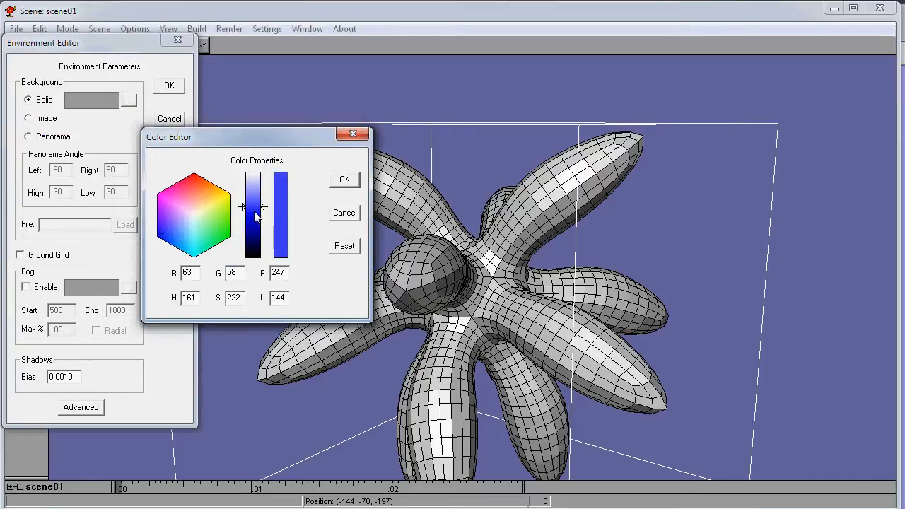
left_click_drag(257, 213, 261, 215)
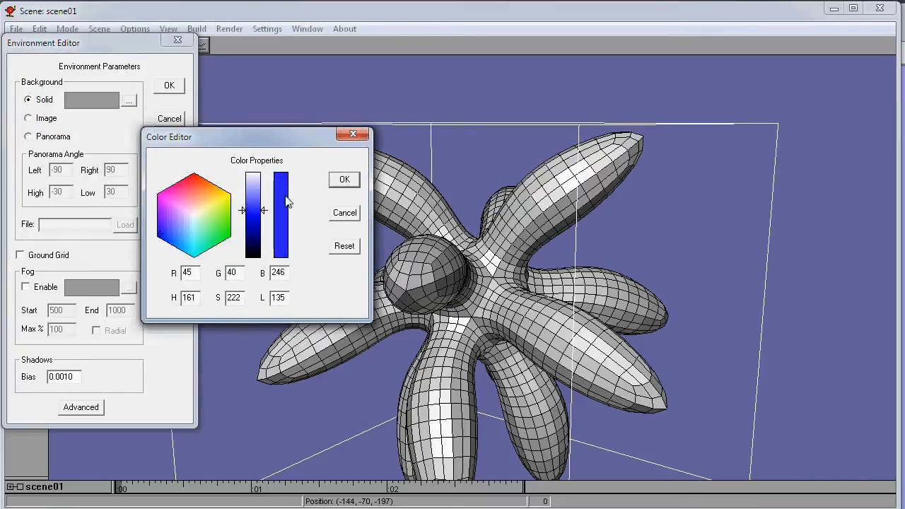
left_click(351, 181)
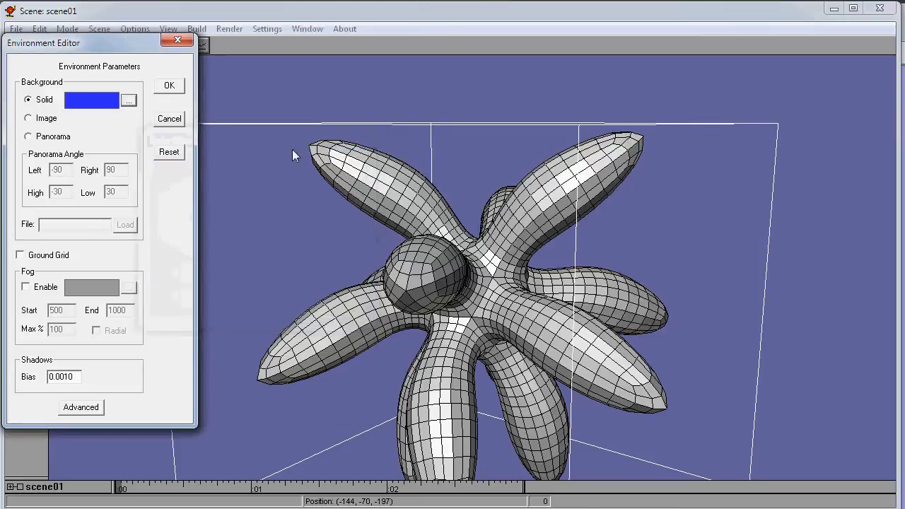
left_click(170, 87)
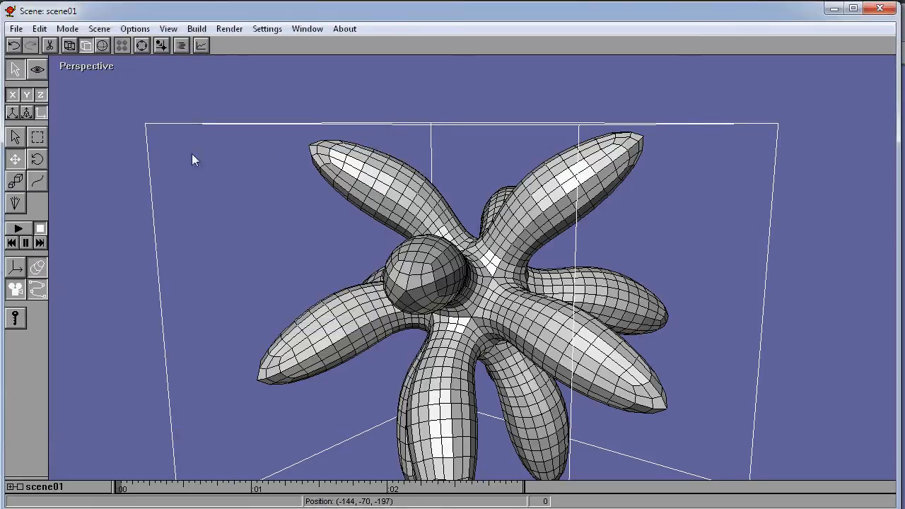
- Render a 400 by 300 preview image of the scene without antialiasing, and close the preview
left_click(230, 29)
left_click(174, 45)
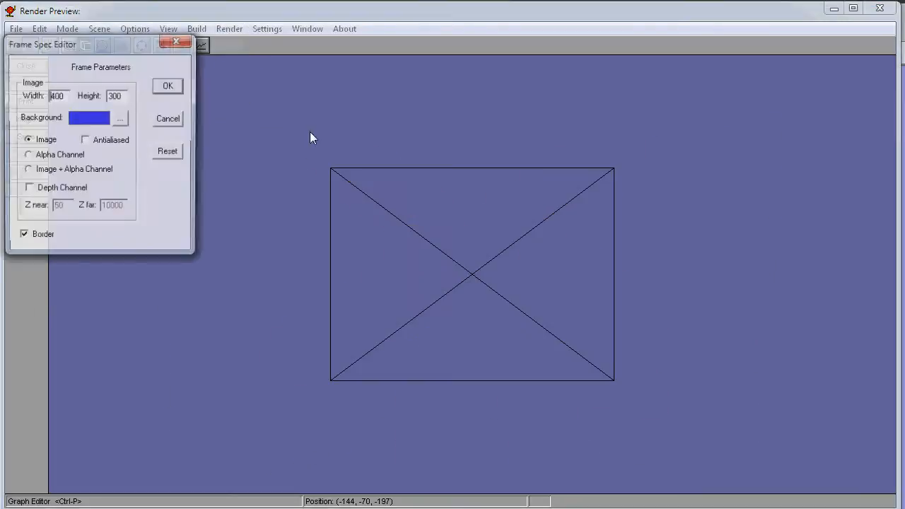
left_click(169, 85)
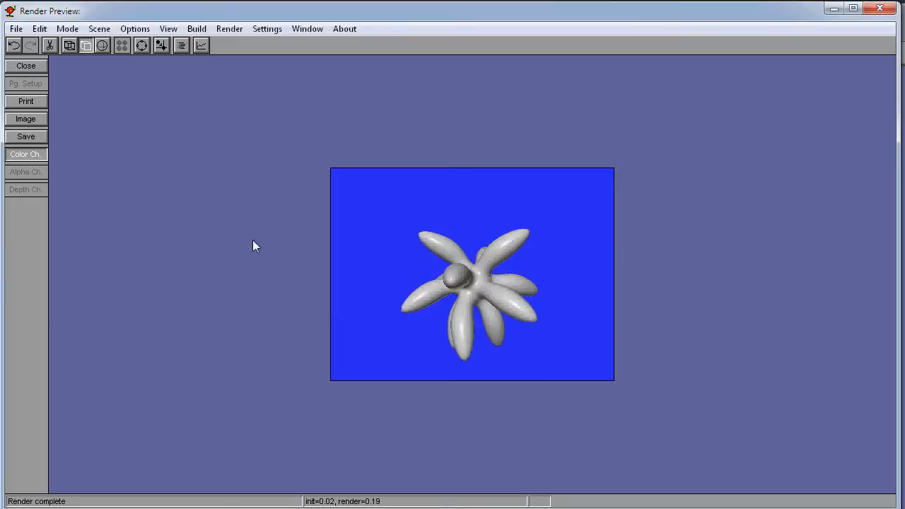
left_click(26, 66)
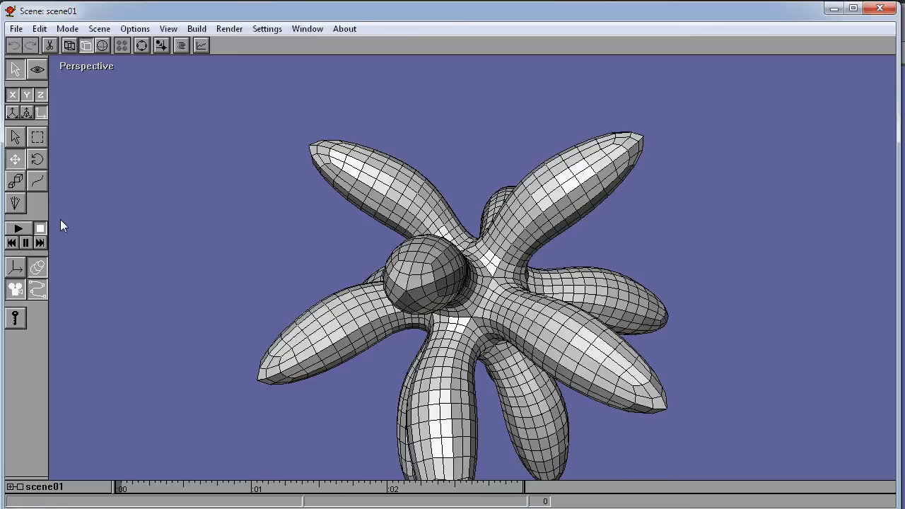
- Select the object and move it farther from the camera so that it fits fully in the view
left_click(16, 138)
left_click(468, 298)
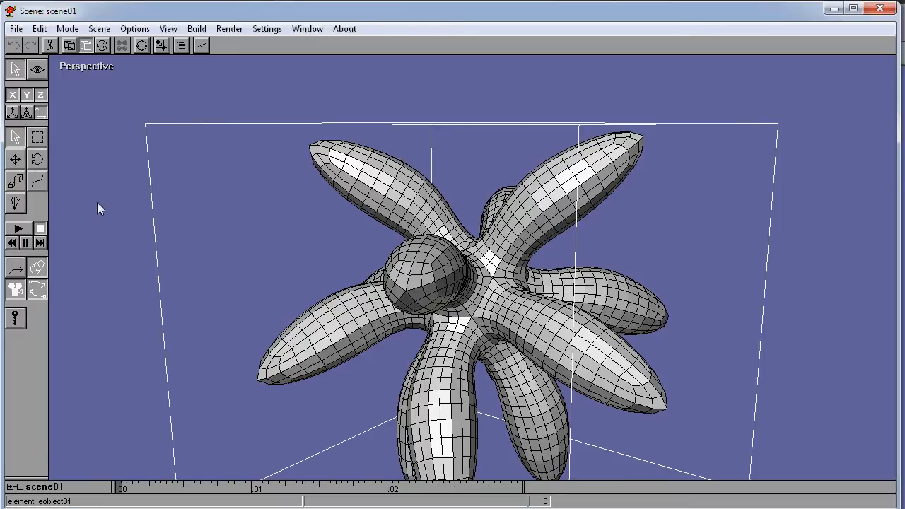
left_click(15, 159)
left_click_drag(365, 275, 420, 135)
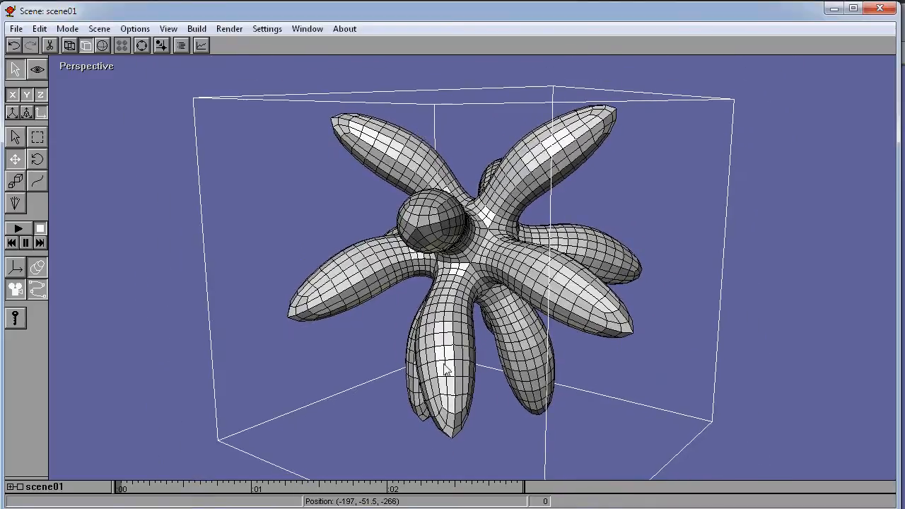
left_click_drag(471, 417, 487, 246)
- Rotate the object to an orientation of about (-1.95, -8.96, 2.32)
left_click(36, 167)
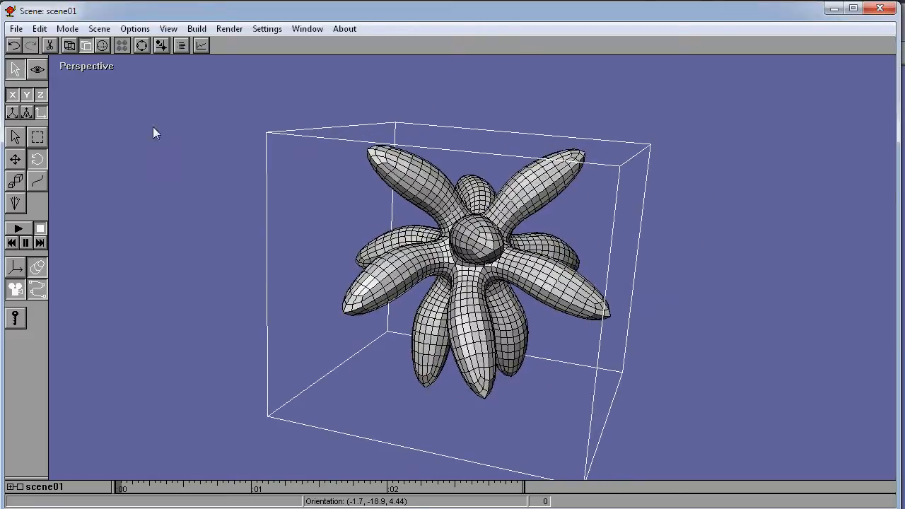
left_click(71, 34)
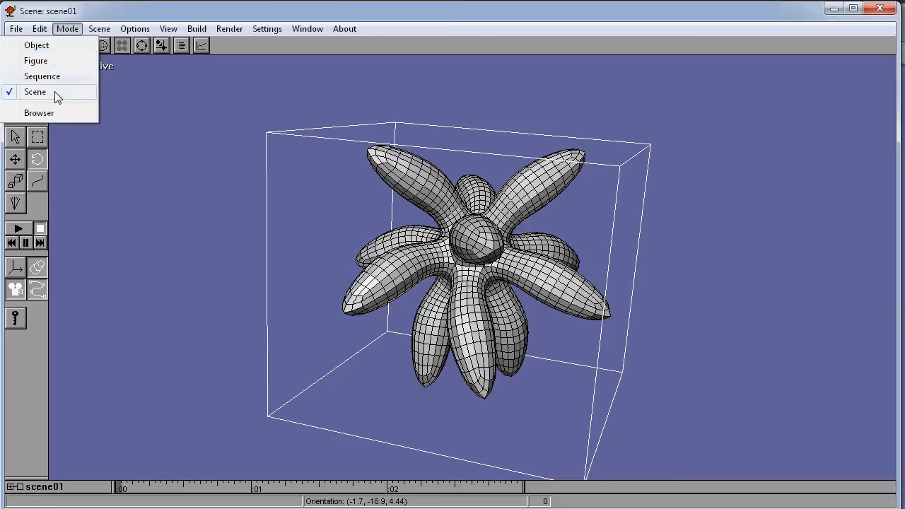
left_click(138, 14)
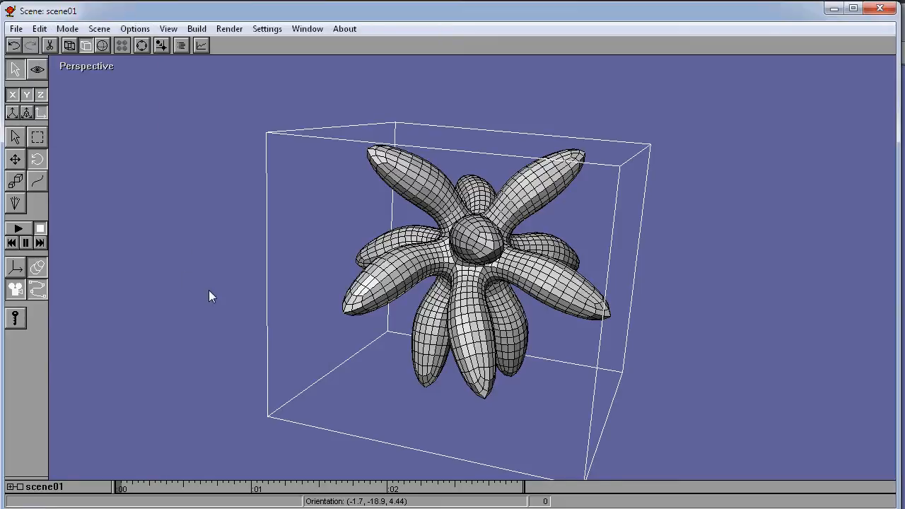
left_click_drag(509, 274, 492, 269)
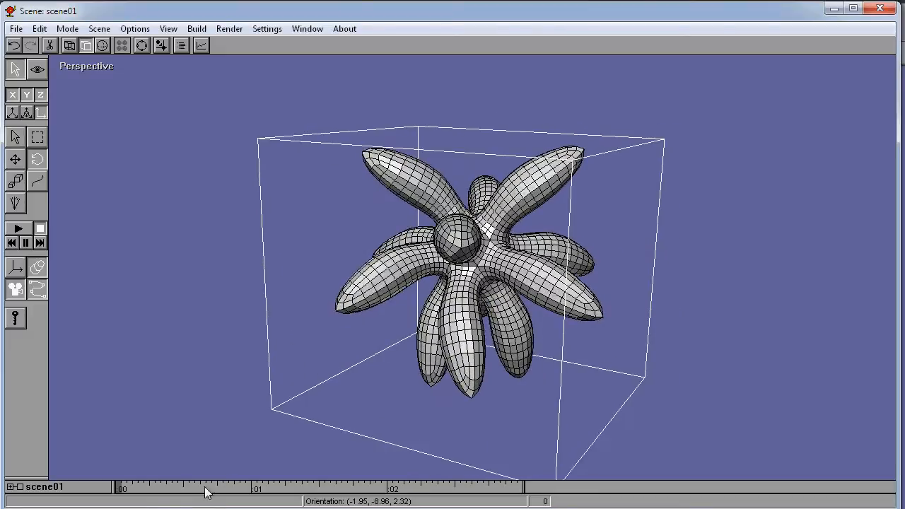
- Expand the scene01 track, enlarge the timeline area and scrub through the frames, returning to frame 0
left_click(11, 486)
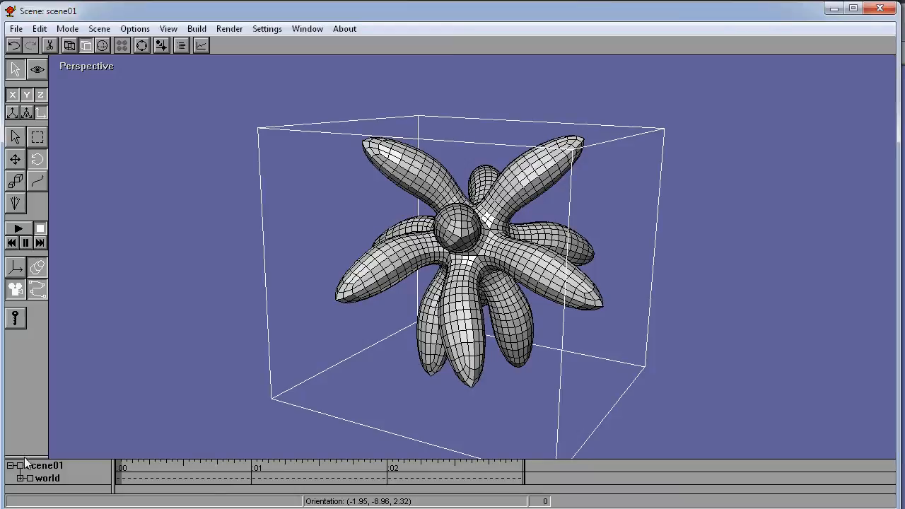
left_click_drag(27, 457, 28, 392)
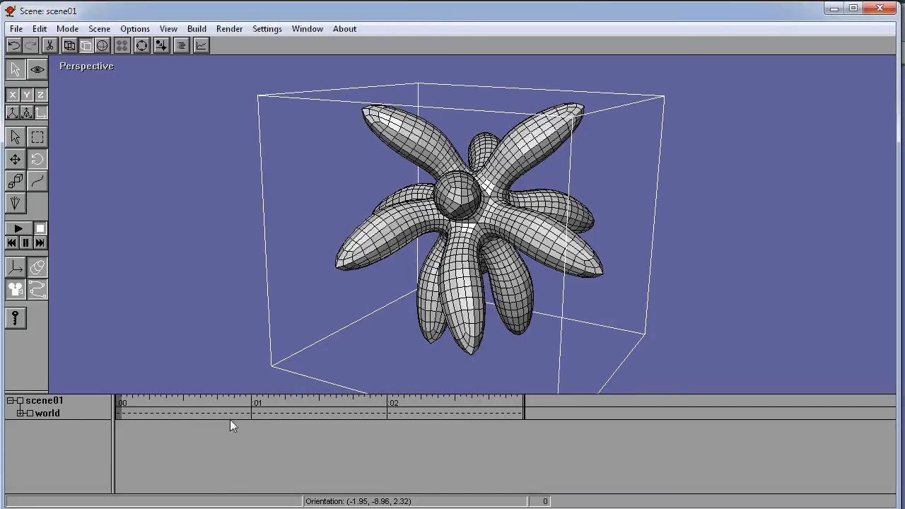
left_click_drag(128, 401, 520, 398)
left_click(134, 395)
left_click(118, 401)
- Scale the object down slightly and rotate it to an orientation of about (-18.6, 56.7, 21.6)
left_click_drag(479, 178, 448, 201)
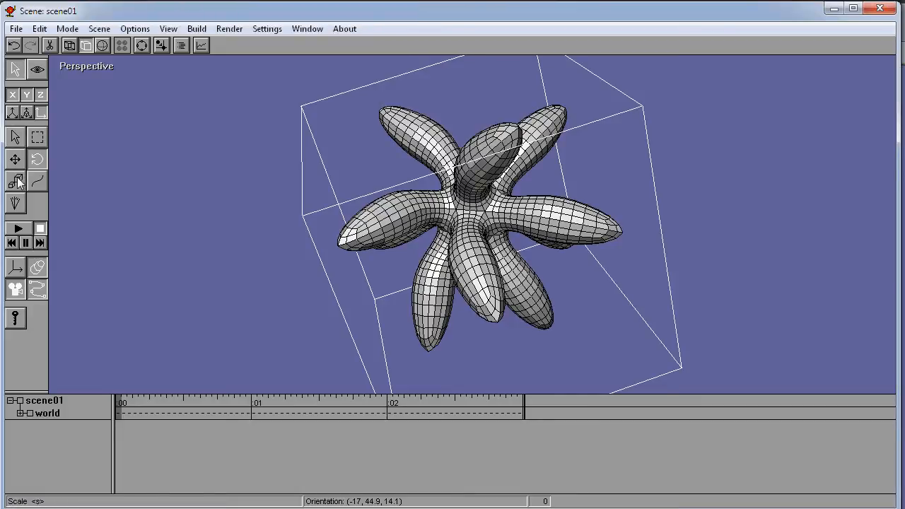
key("s")
left_click_drag(514, 210, 506, 244)
key("r")
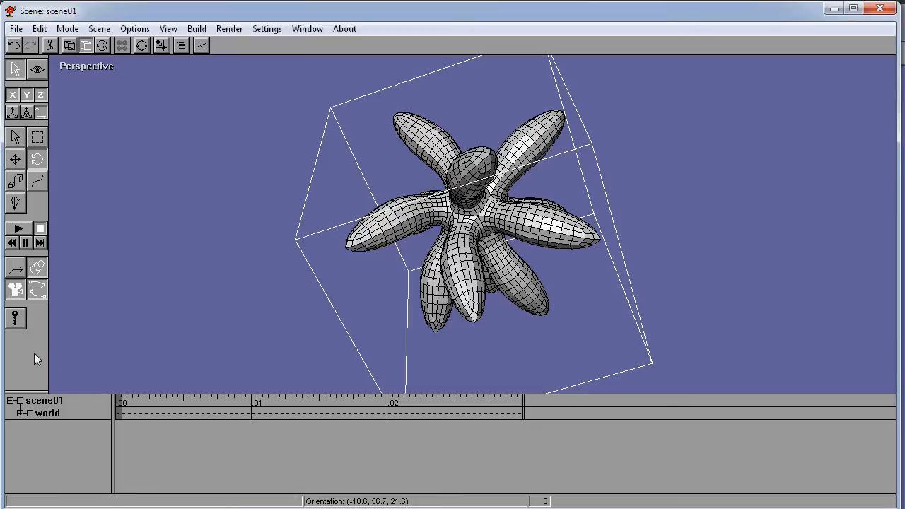
- Turn on animation keying and, at frame 0, rotate the object to about (-24.3, 90.8, 24.6) and shrink it
left_click(17, 319)
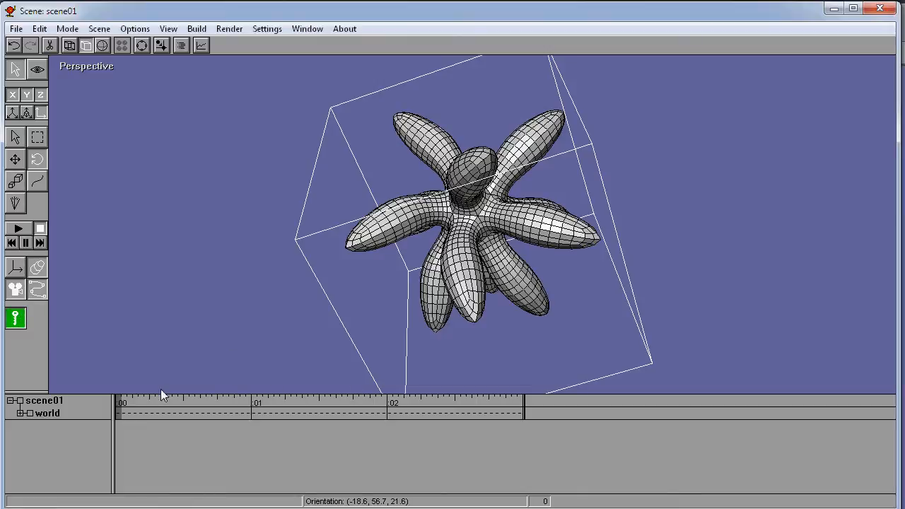
left_click_drag(484, 193, 444, 193)
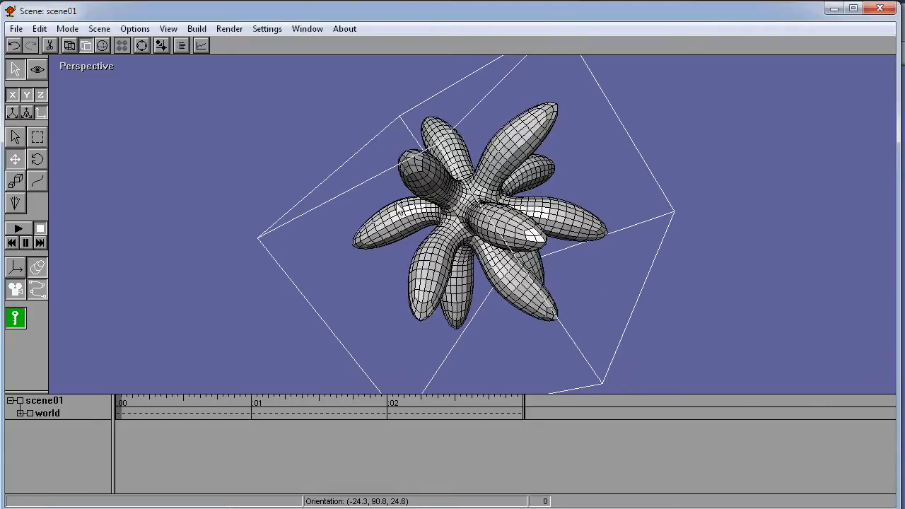
left_click_drag(431, 210, 406, 224)
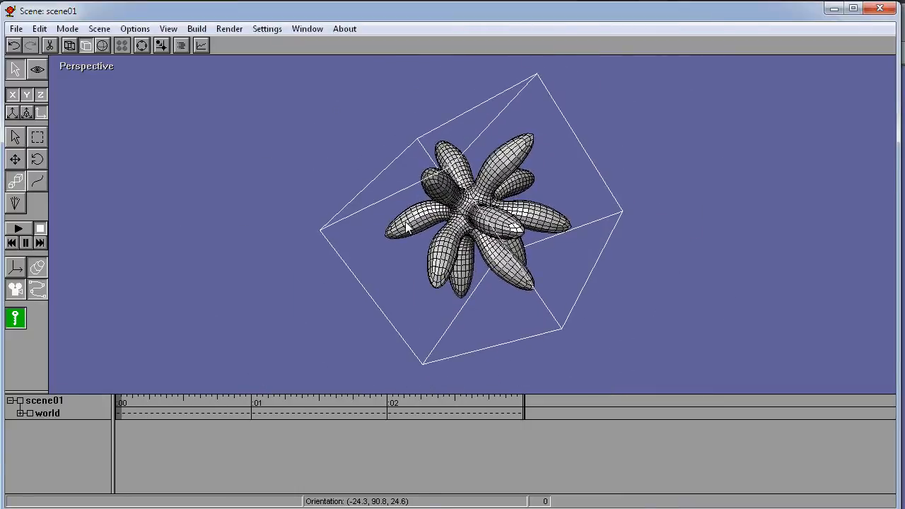
- At frame 71, scale the object up and rotate it to an orientation of about (6.9, -33.6, 39.3)
left_click(520, 400)
left_click_drag(512, 280, 533, 267)
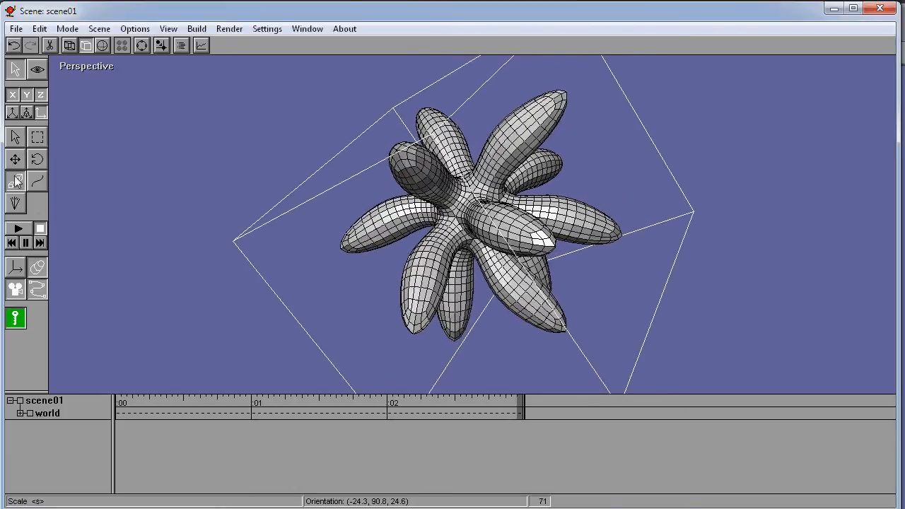
left_click(37, 159)
left_click_drag(342, 212, 510, 228)
left_click_drag(434, 290, 419, 375)
- Scrub the timeline between frames 0 and 71 to check the object's animated rotation and scaling
left_click_drag(189, 401, 472, 407)
left_click_drag(193, 399, 130, 400)
left_click_drag(210, 403, 419, 401)
left_click_drag(461, 403, 521, 404)
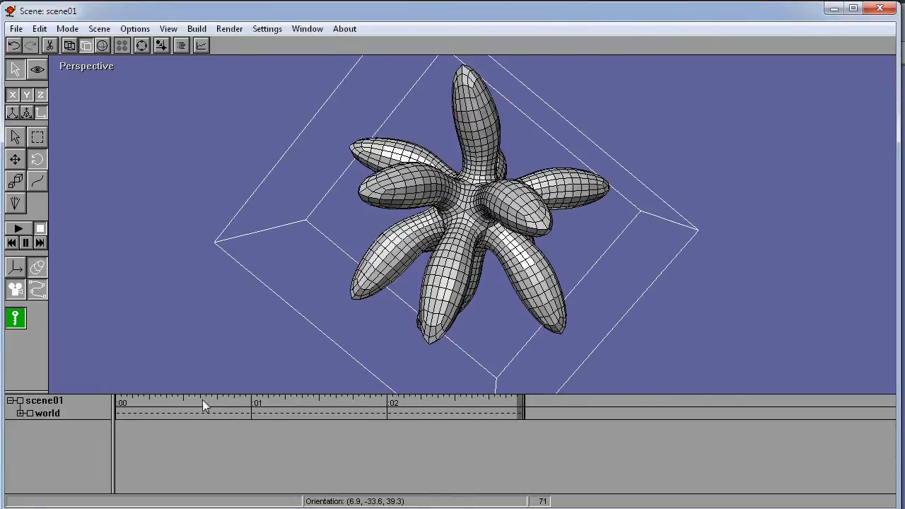
left_click(122, 403)
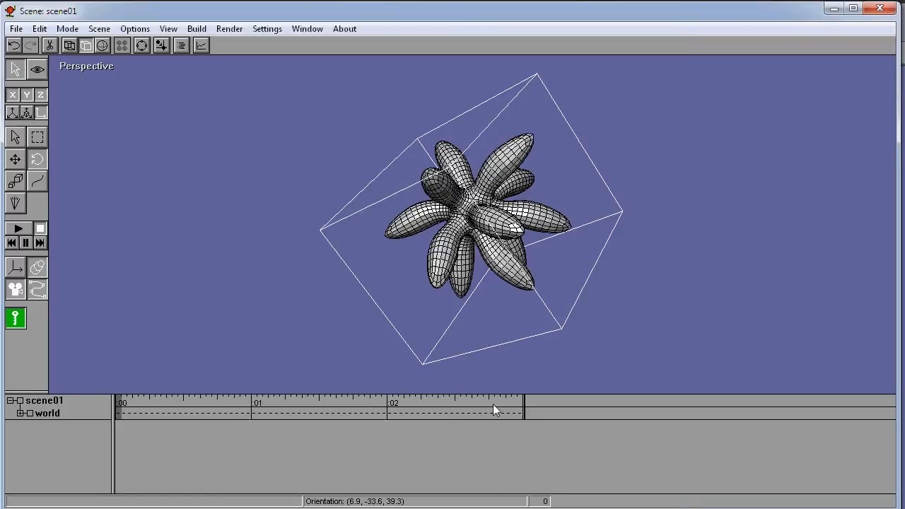
left_click(521, 403)
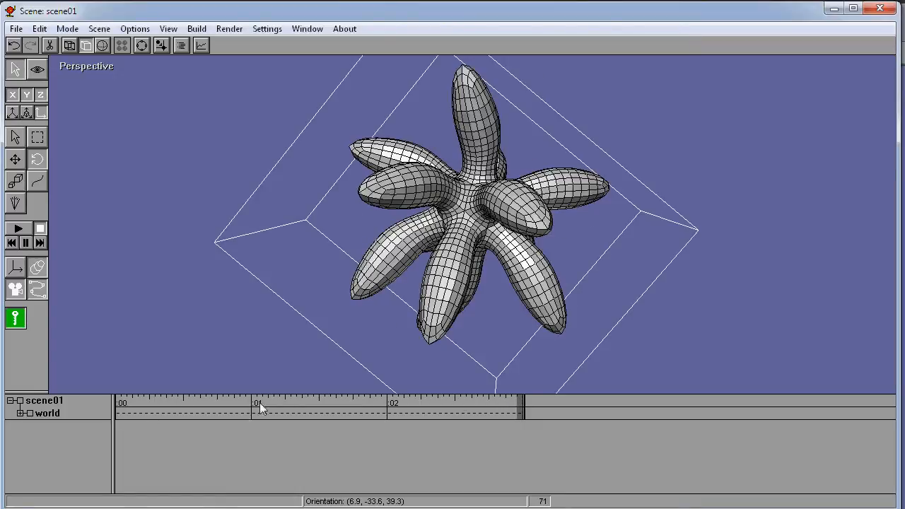
left_click(316, 405)
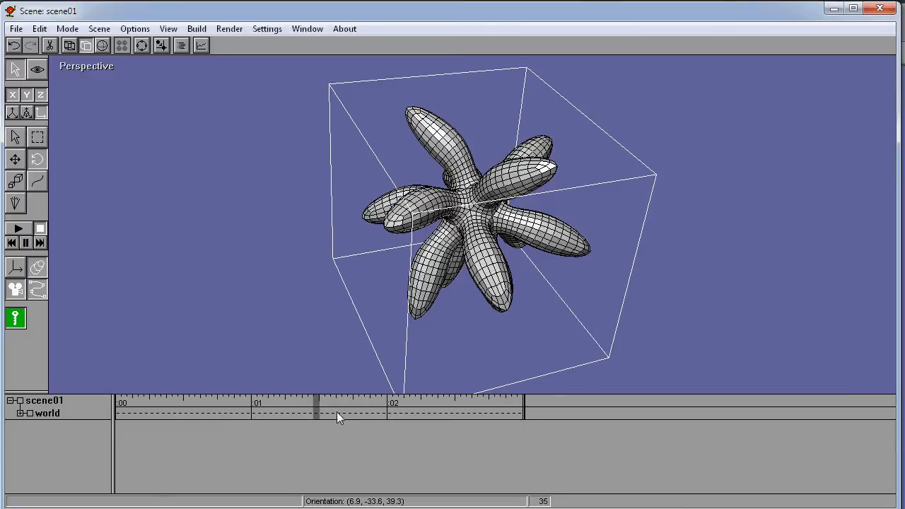
left_click(254, 400)
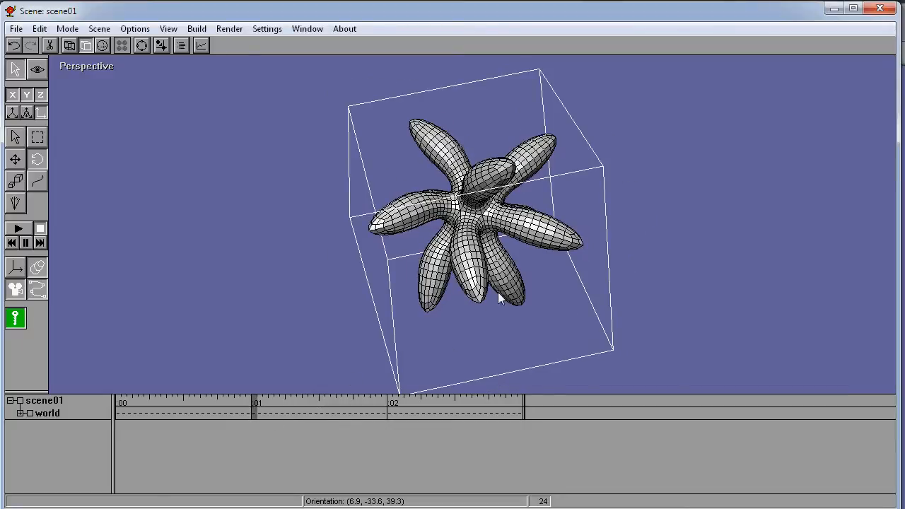
- Rotate the object to about (-46.8, 149, 35.9) at frame 24 and (25.1, 59.9, -135) at frame 48, and play the animation
middle_click_drag(497, 292, 365, 210)
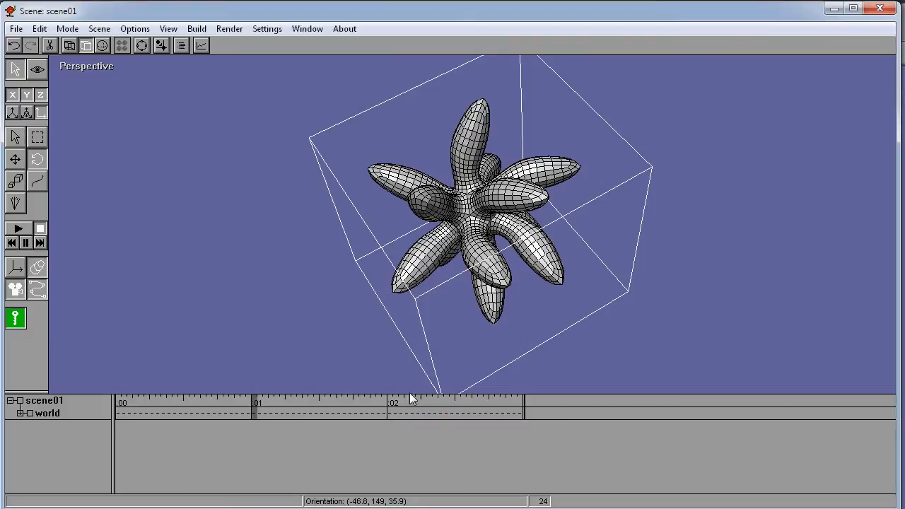
left_click(390, 400)
mouse_move(449, 273)
middle_mouse_down()
mouse_move(495, 96)
mouse_move(391, 159)
middle_mouse_up()
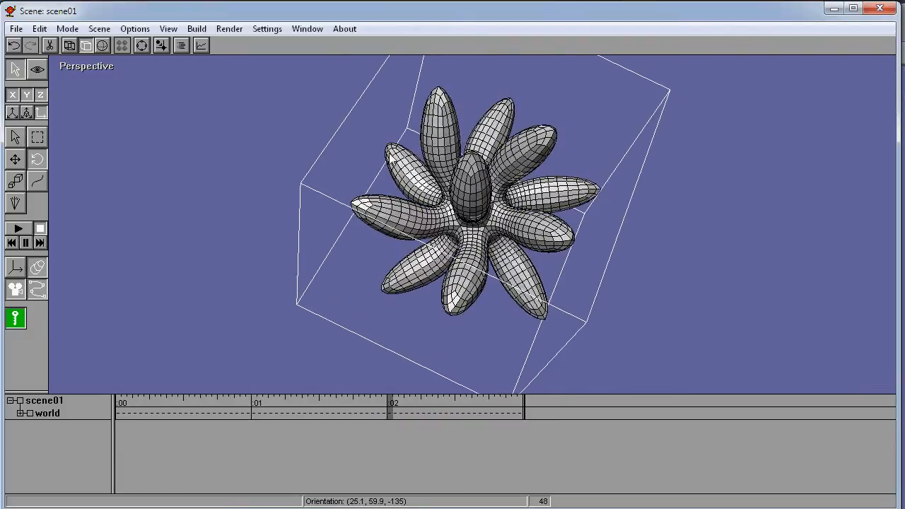
left_click(19, 230)
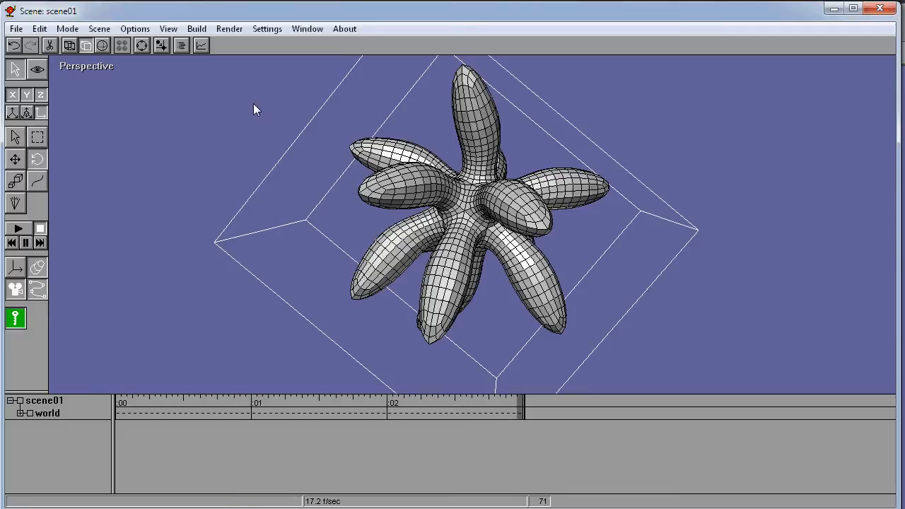
- Choose Scanline as the renderer for the scene
left_click(226, 31)
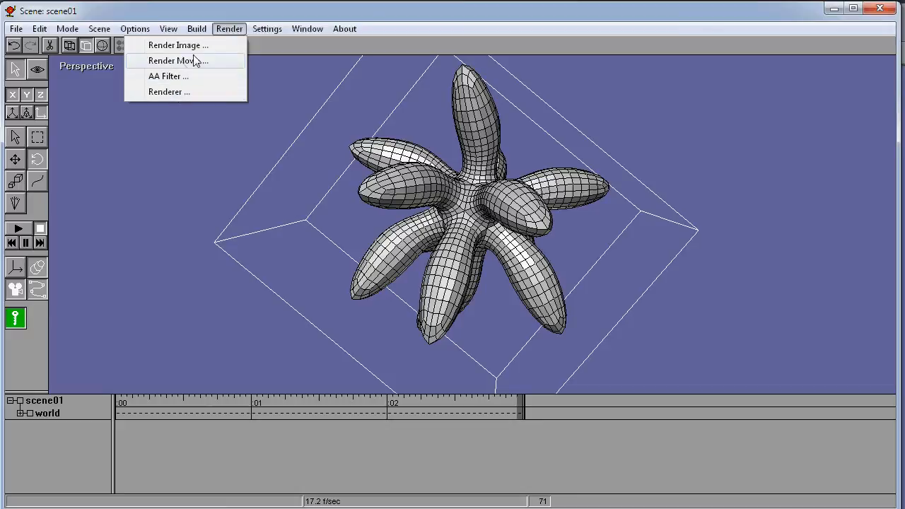
left_click(170, 92)
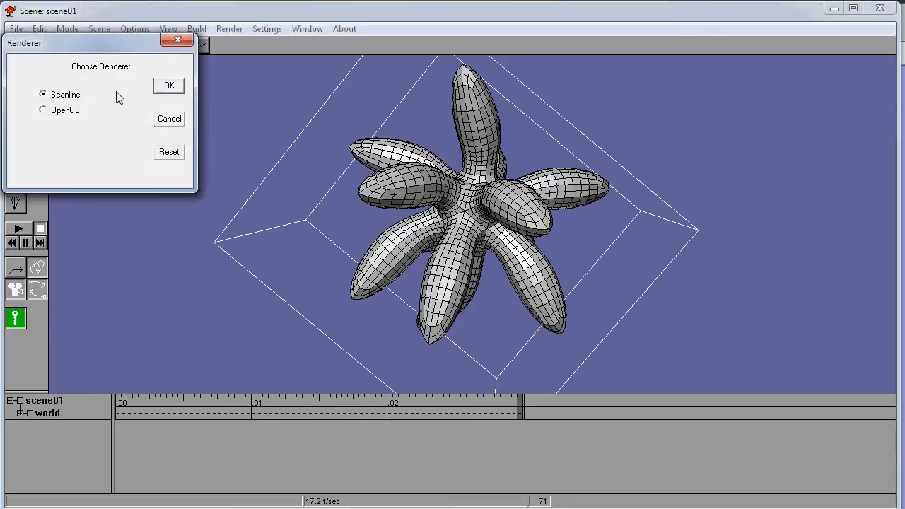
left_click_drag(106, 45, 211, 104)
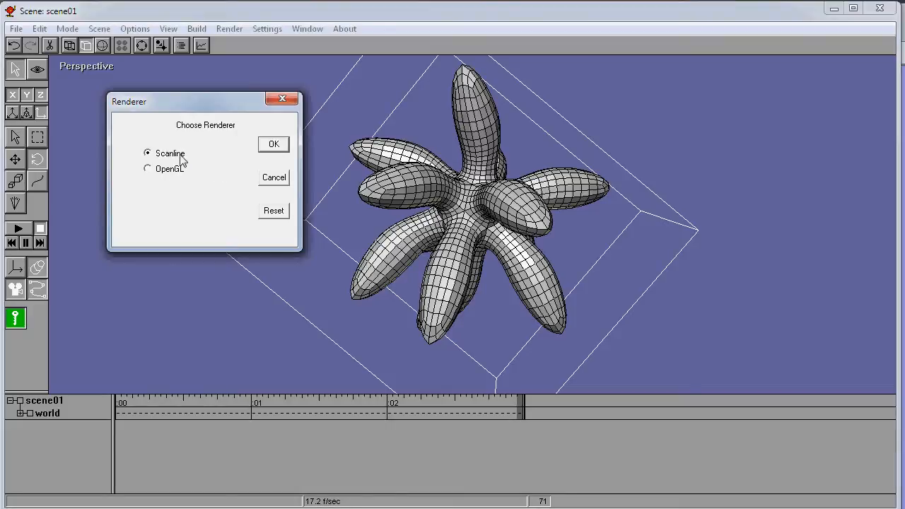
left_click(274, 144)
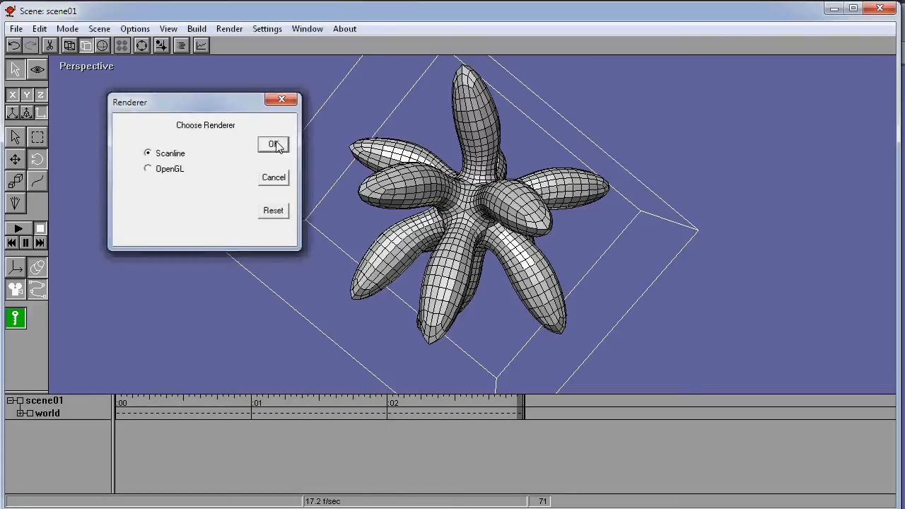
- Start a movie render in AVI format and set its output file to 3 in the Anim8or rendered folder
left_click(225, 28)
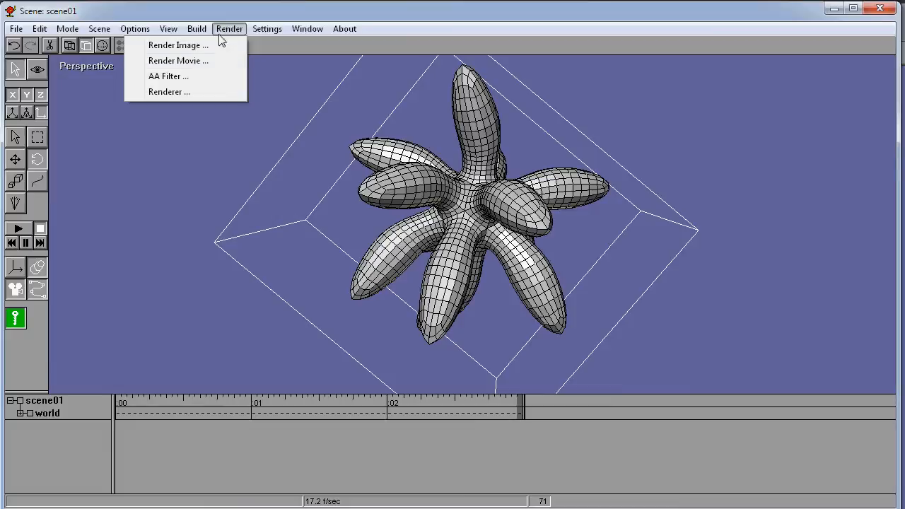
left_click(173, 62)
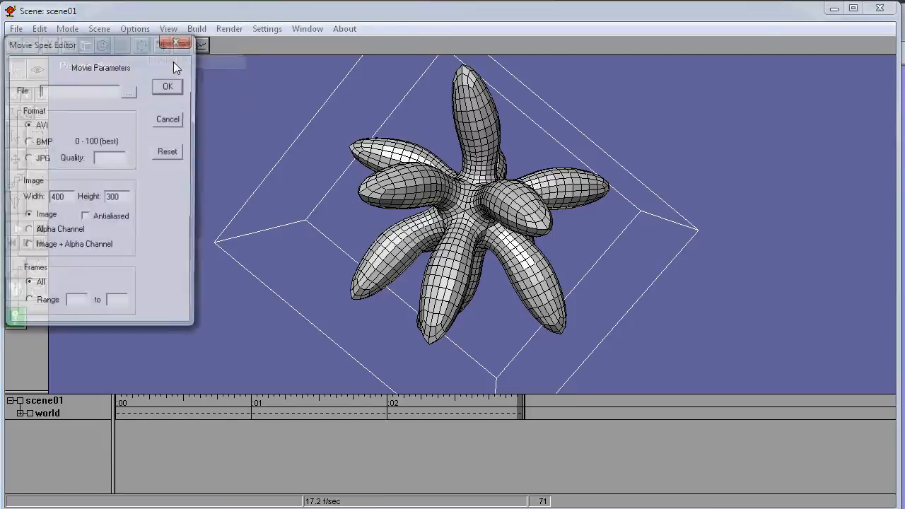
left_click_drag(137, 61, 232, 75)
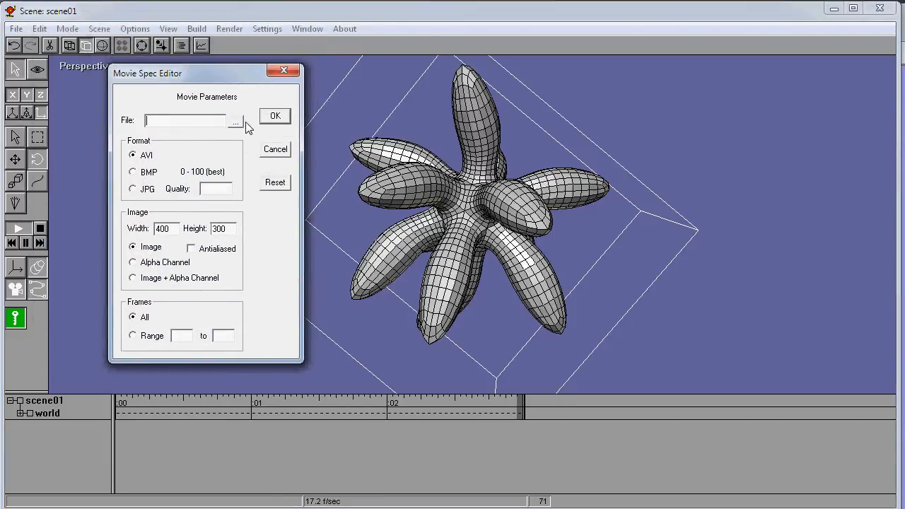
left_click(235, 122)
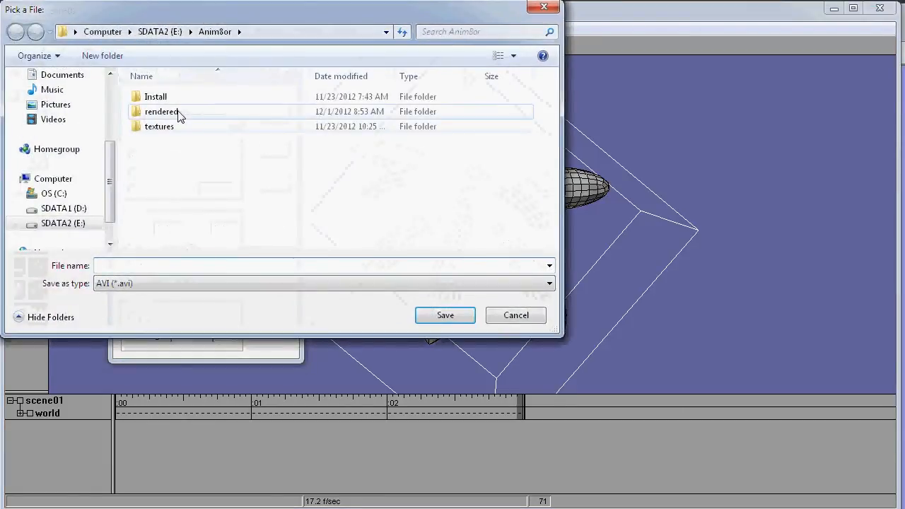
double_click(176, 115)
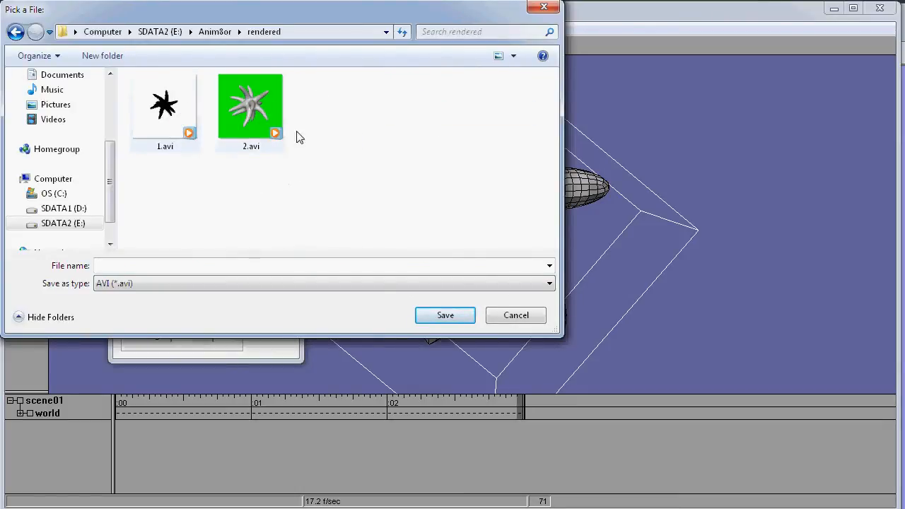
type("3")
left_click(444, 314)
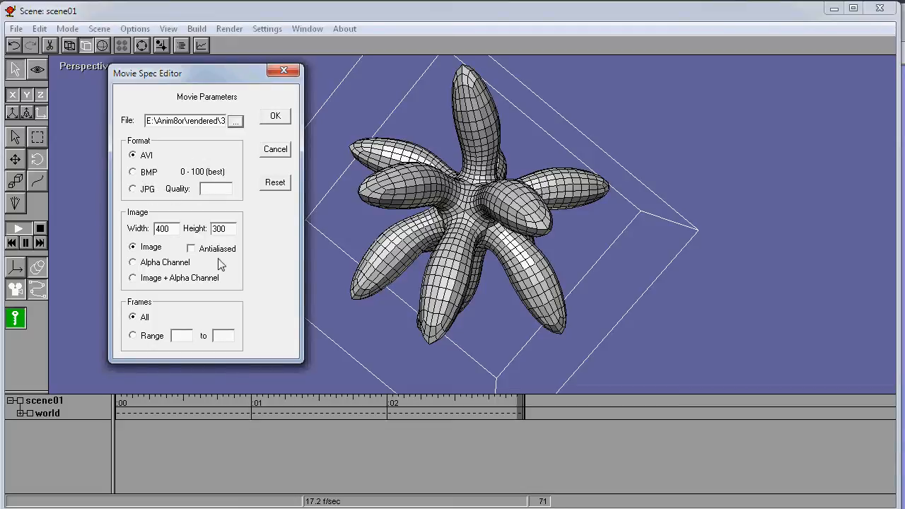
- Set an equal width and height for the movie image and accept the movie parameters
double_click(171, 231)
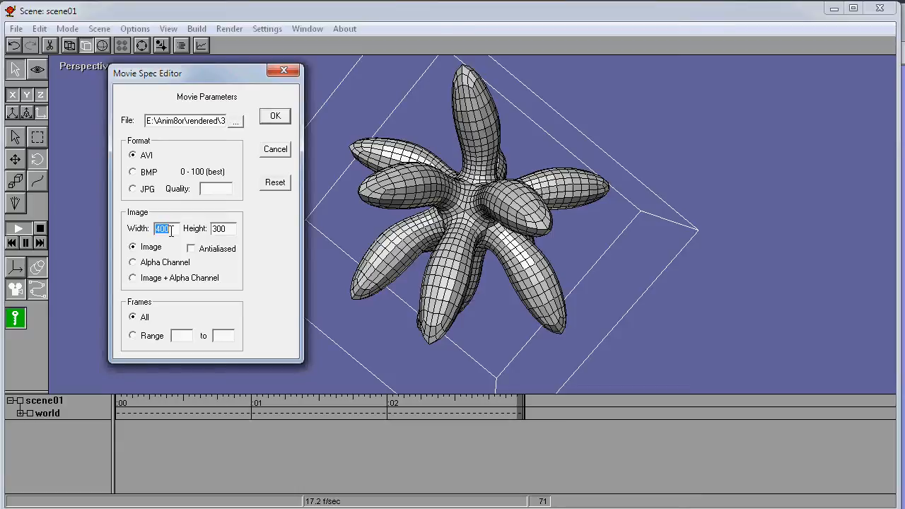
key("Tab")
left_click(275, 116)
- Choose the Lagarith Lossless Codec as the movie's video compressor
left_click_drag(148, 95, 214, 126)
left_click(236, 152)
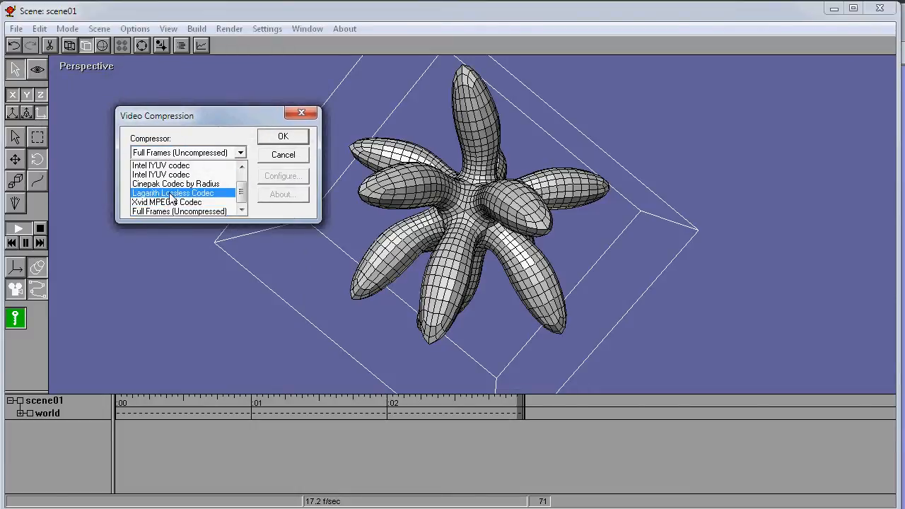
left_click(210, 194)
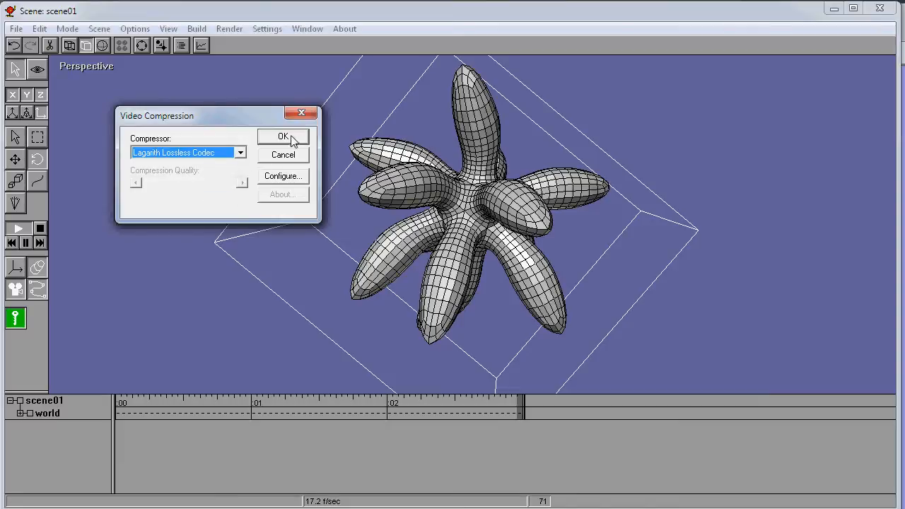
- Accept the Lagarith codec configuration with RGB (Default) mode, render the movie, and close the render preview
left_click(287, 176)
left_click_drag(256, 140, 294, 161)
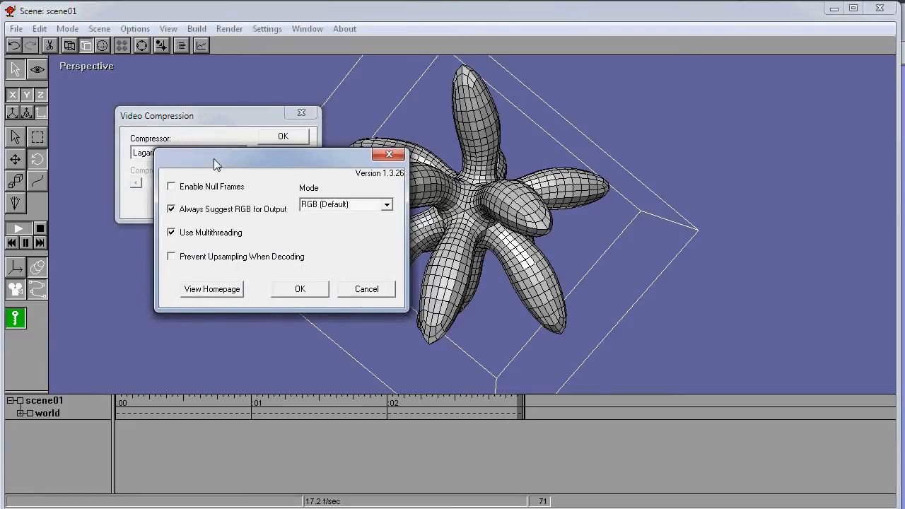
left_click_drag(255, 166, 288, 194)
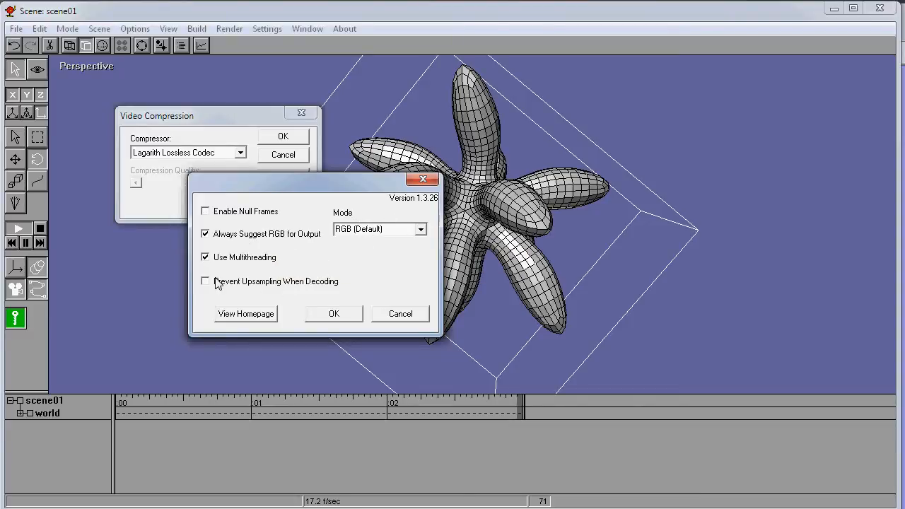
left_click(336, 314)
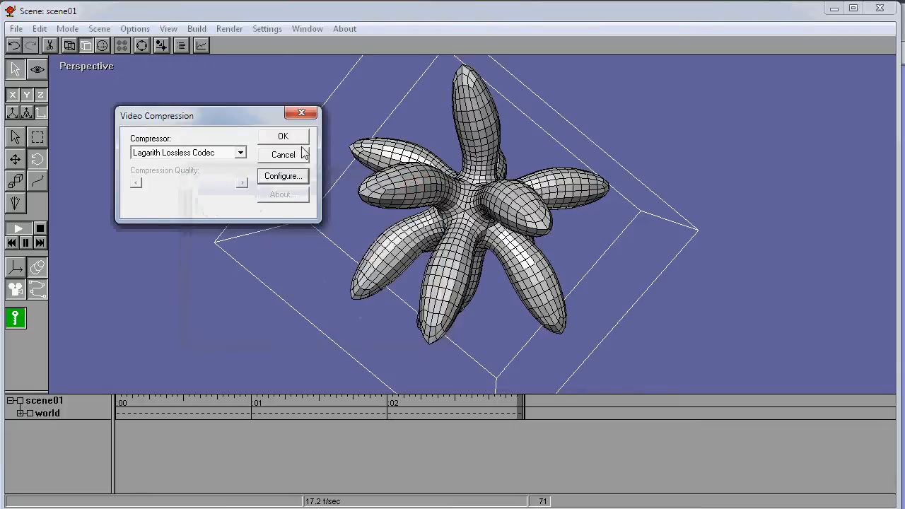
left_click(295, 137)
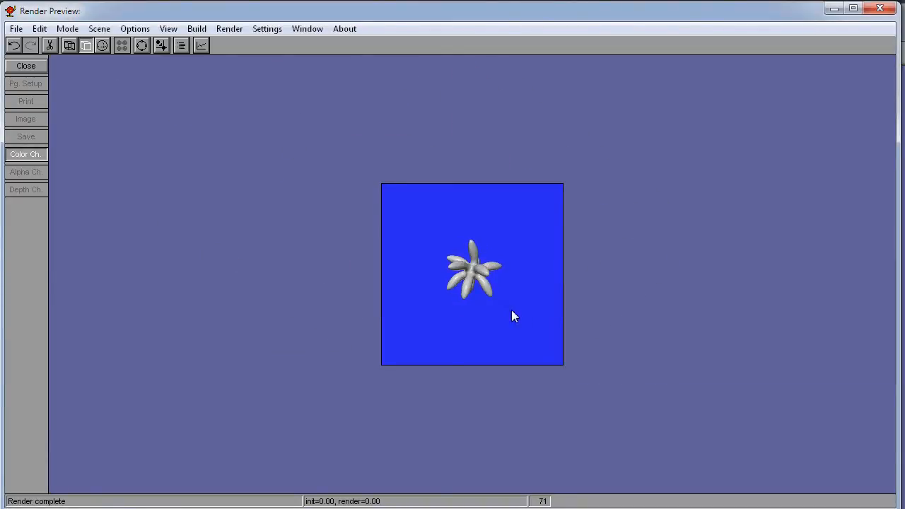
left_click(32, 66)
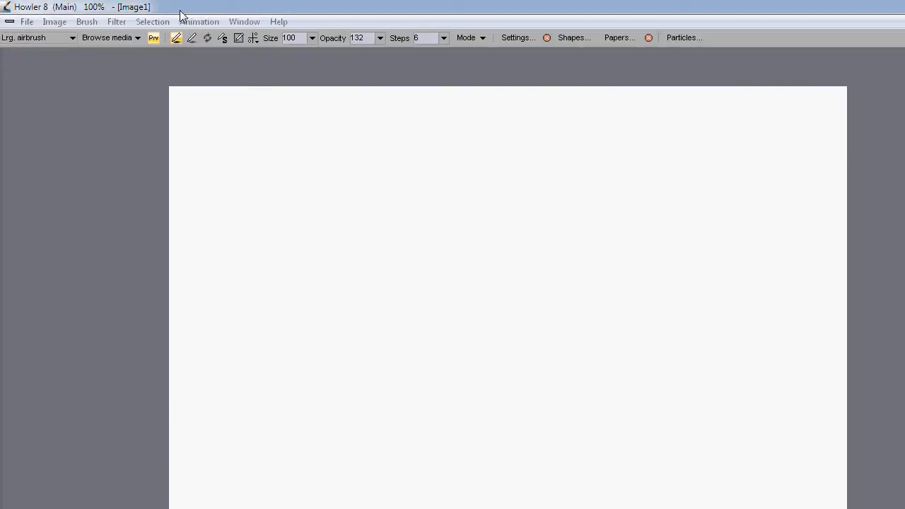
- Switch to Howler 8, enlarge its window, and load the 3.avi movie from the rendered folder as an animation
left_click_drag(181, 11, 150, 15)
left_click_drag(298, 185, 903, 508)
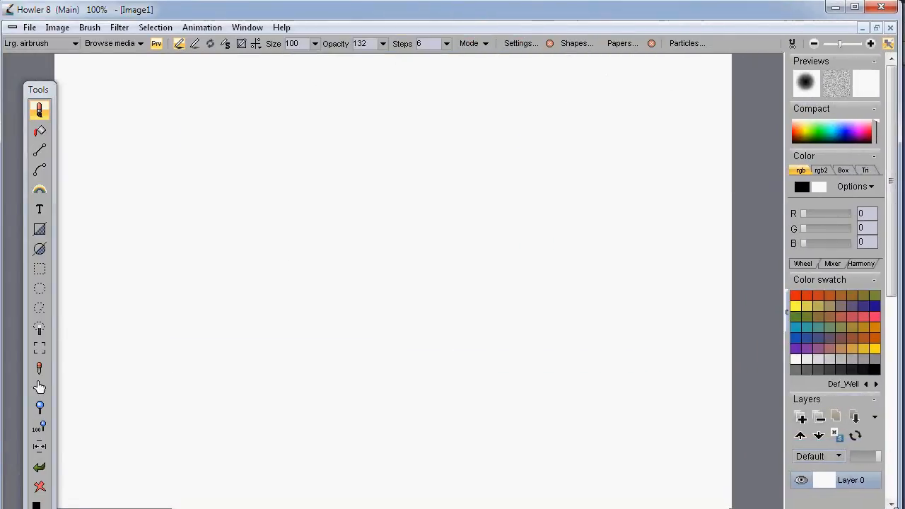
left_click(212, 29)
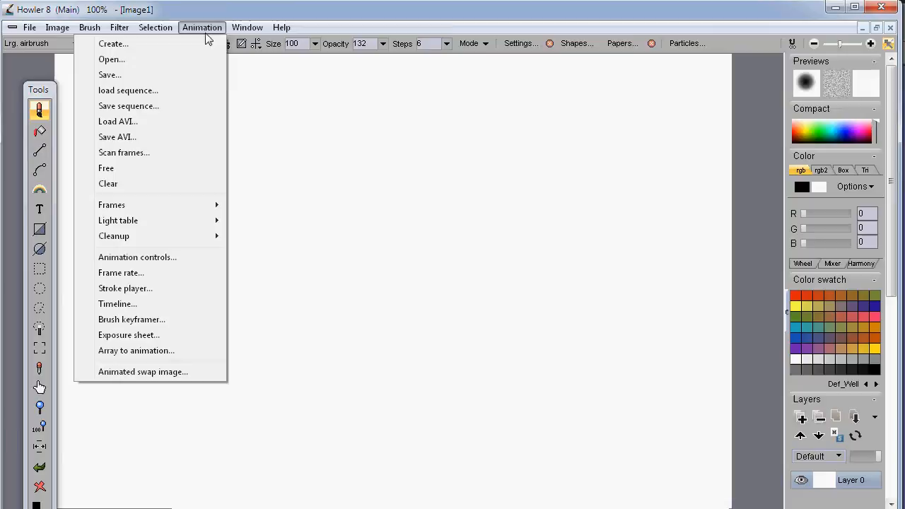
left_click(131, 123)
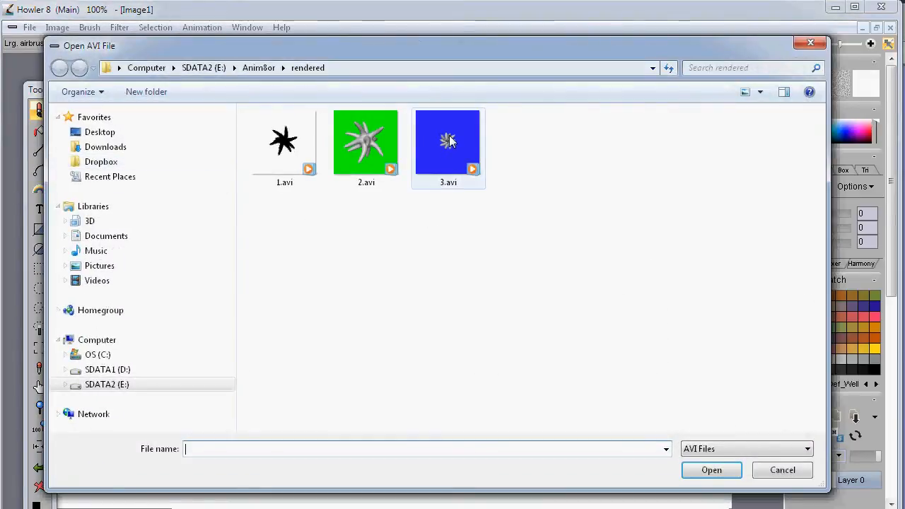
left_click(450, 170)
left_click(711, 470)
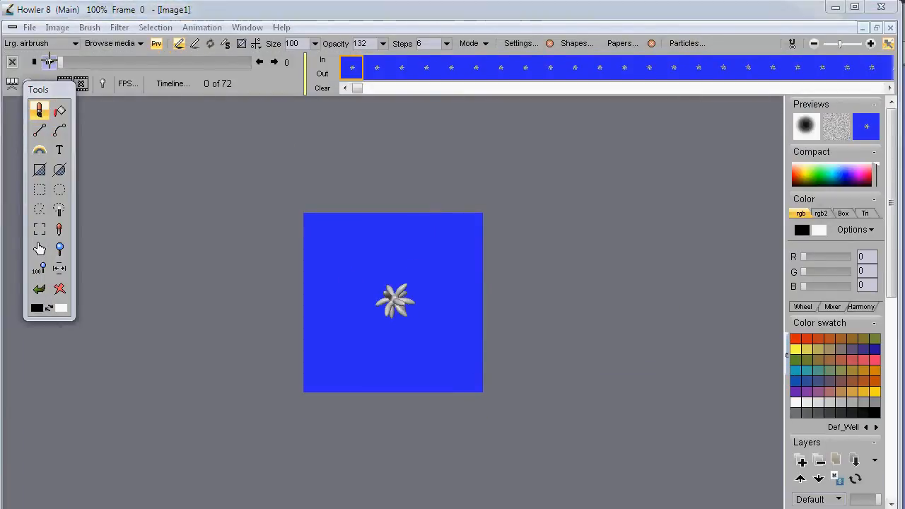
- Play the loaded animation and set its playback rate to the 30 fps (NTSC video) preset
left_click(49, 62)
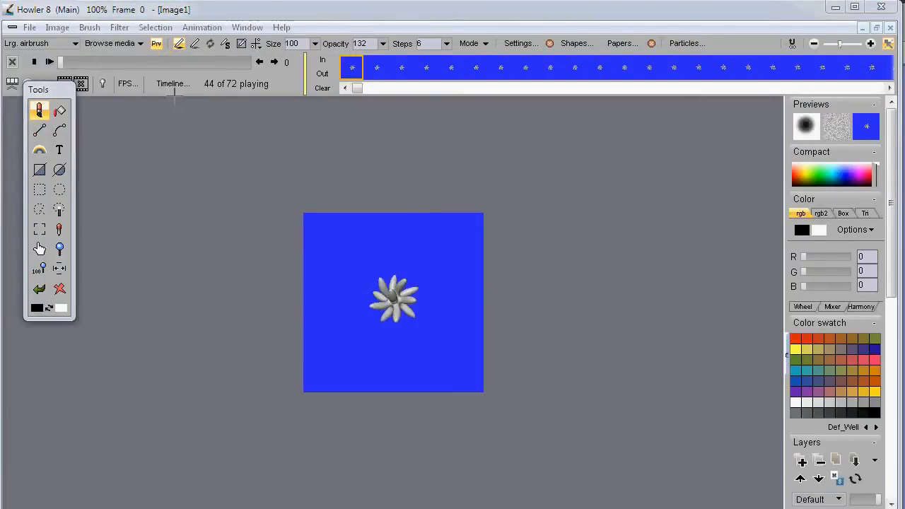
left_click(172, 84)
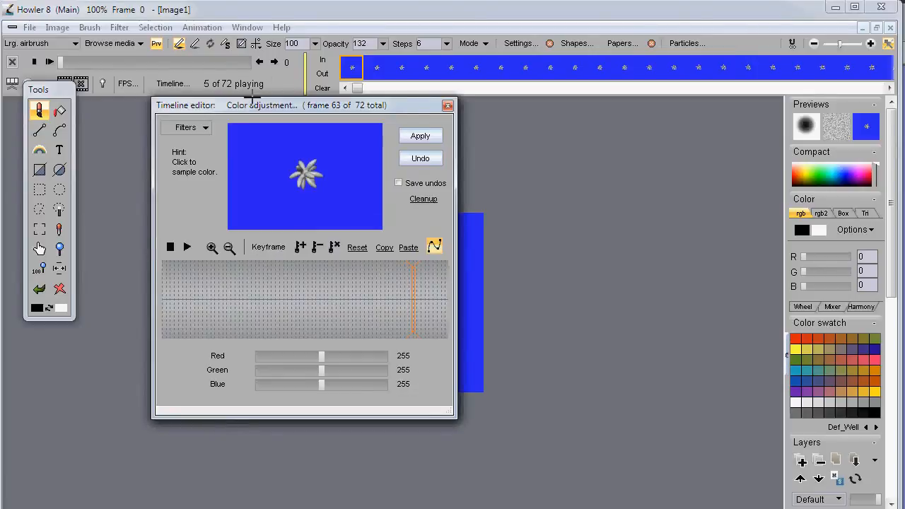
left_click(447, 106)
left_click(127, 84)
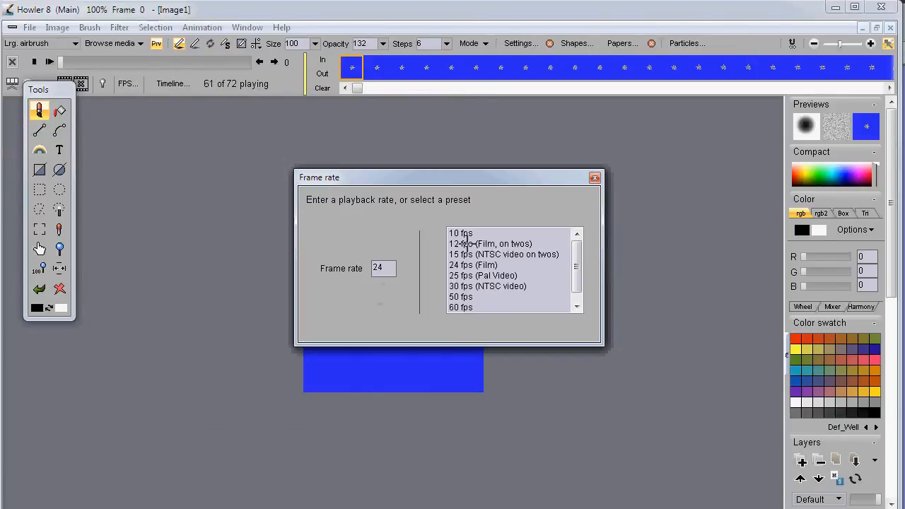
left_click(460, 286)
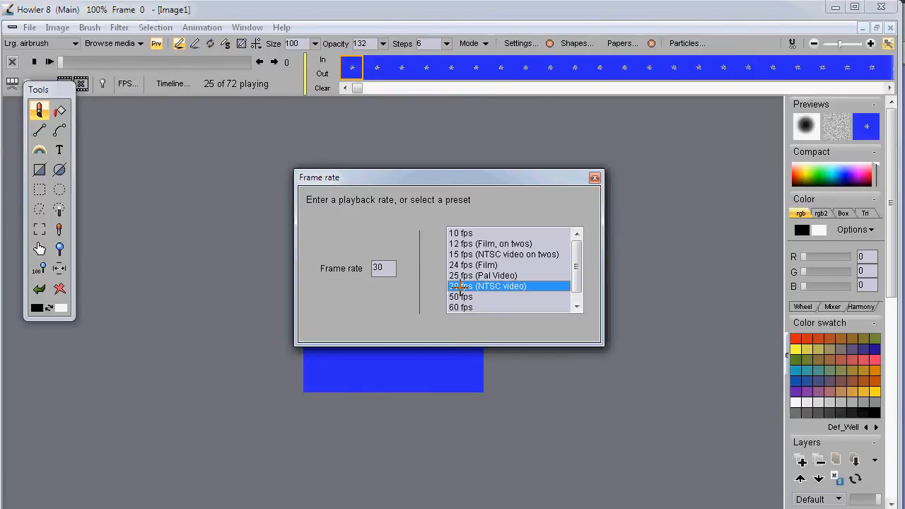
left_click(593, 177)
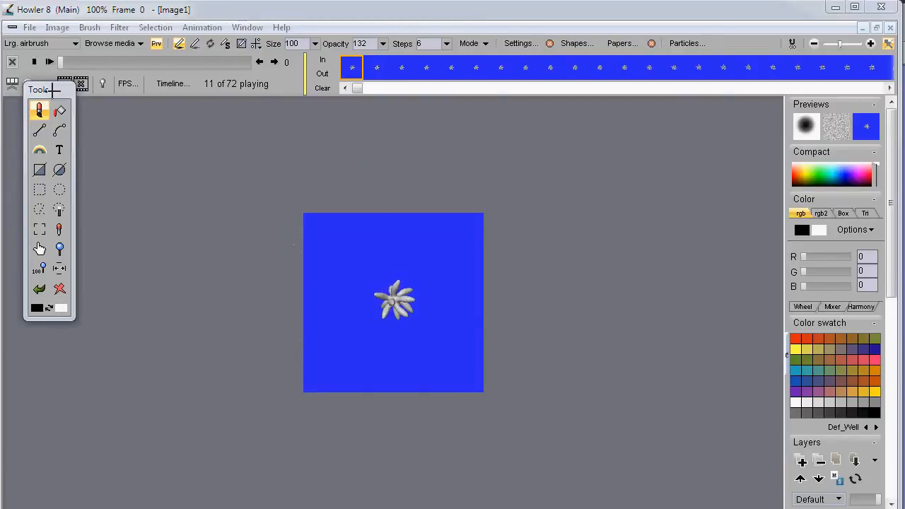
- Move the Tools palette clear of the playback controls, stop the playback, and scrub through the animation frames
left_click_drag(52, 90, 46, 118)
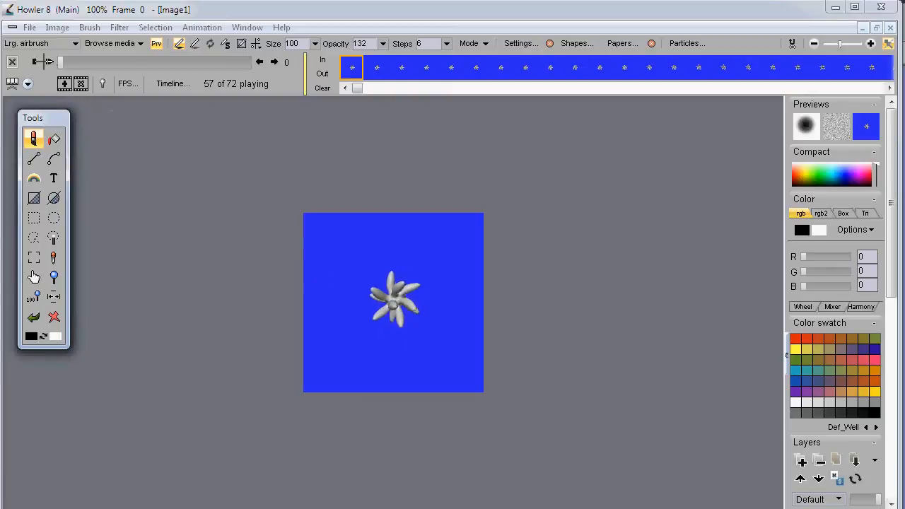
left_click(49, 62)
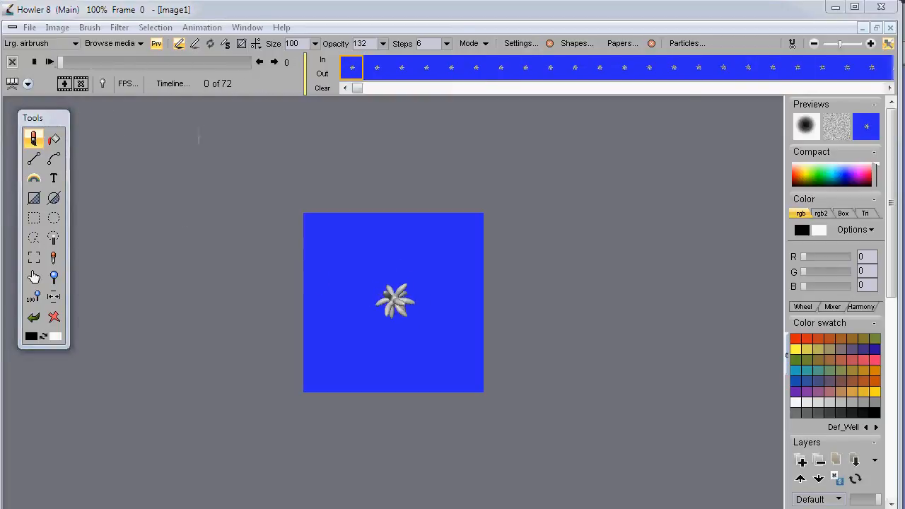
left_click(49, 62)
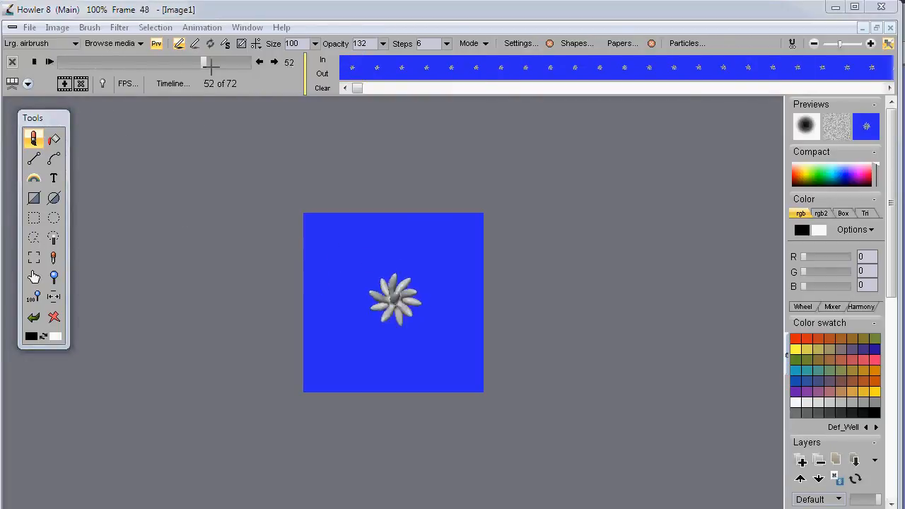
- Open the animation timeline editor, look through its list of filters, and close the editor
left_click(172, 83)
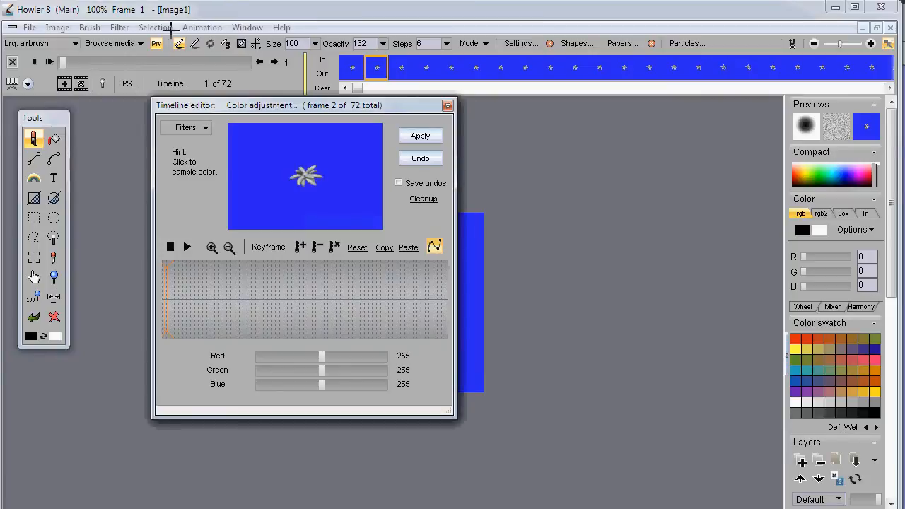
left_click(202, 27)
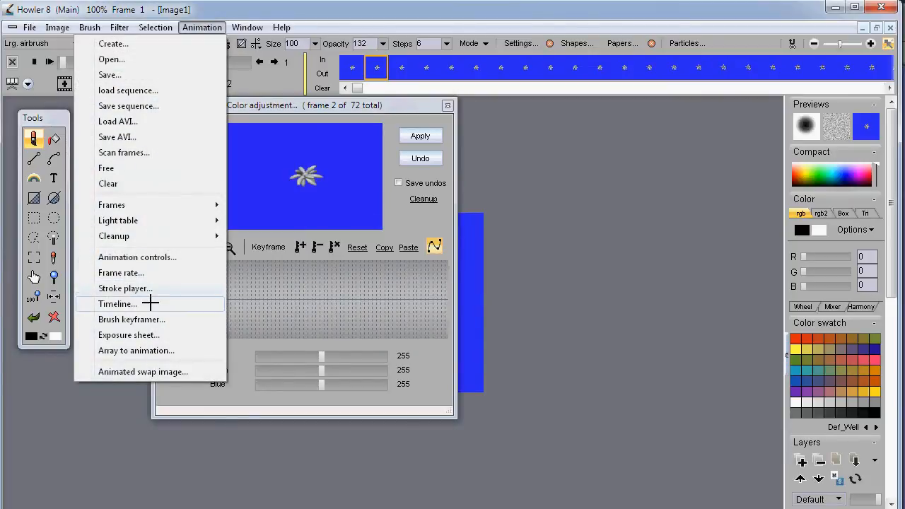
left_click(144, 303)
left_click_drag(417, 75, 159, 138)
left_click(57, 148)
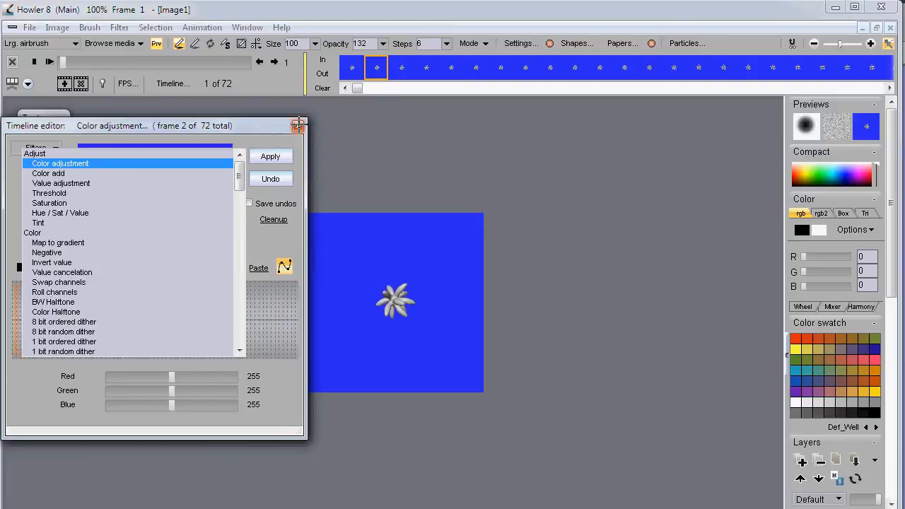
mouse_move(241, 181)
left_mouse_down()
mouse_move(240, 294)
mouse_move(244, 170)
left_mouse_up()
left_click(297, 126)
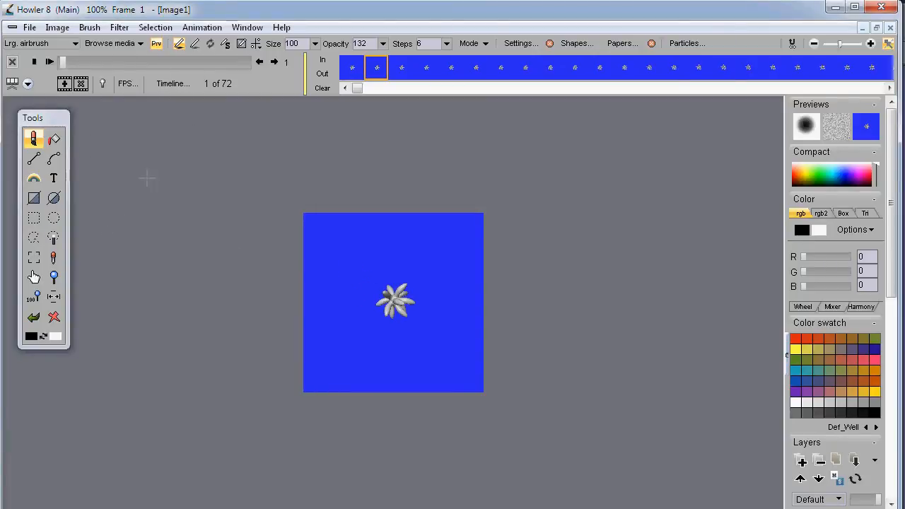
- Load 3.avi from the rendered folder as a custom animated brush using all 72 frames
left_click(87, 27)
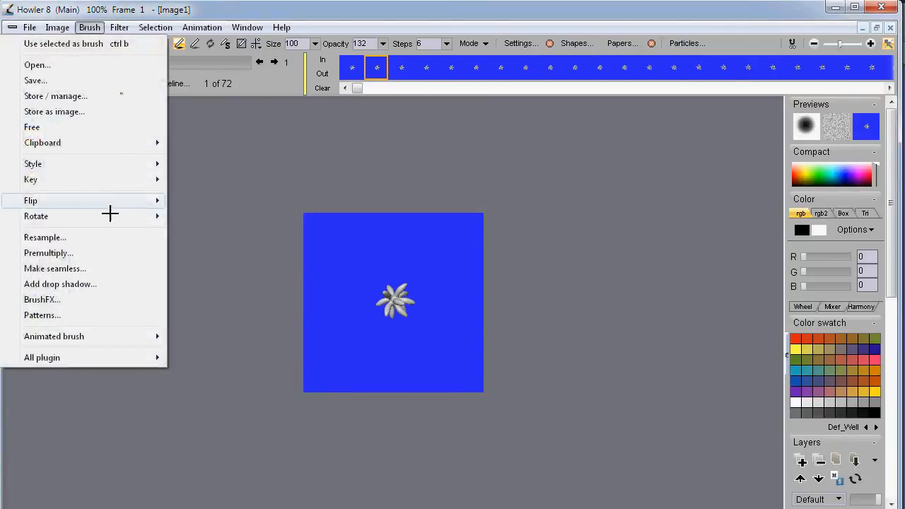
mouse_move(117, 336)
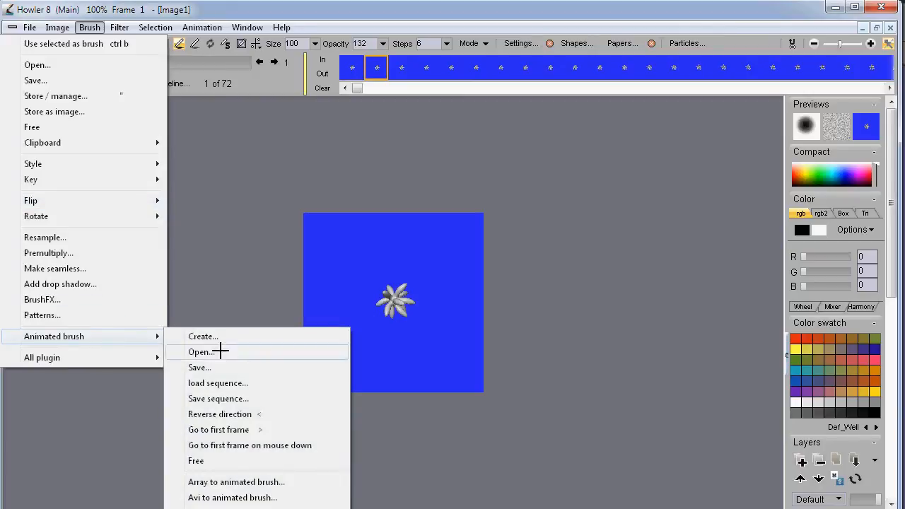
left_click(212, 497)
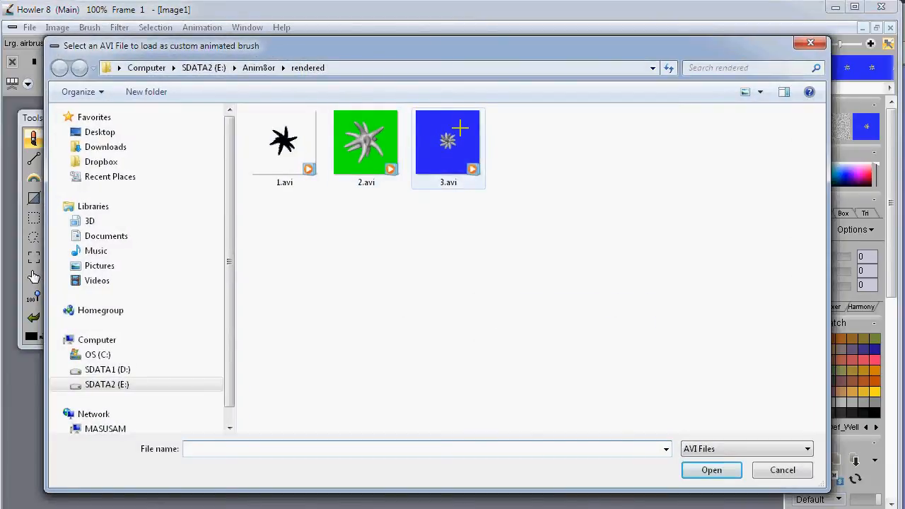
left_click(460, 128)
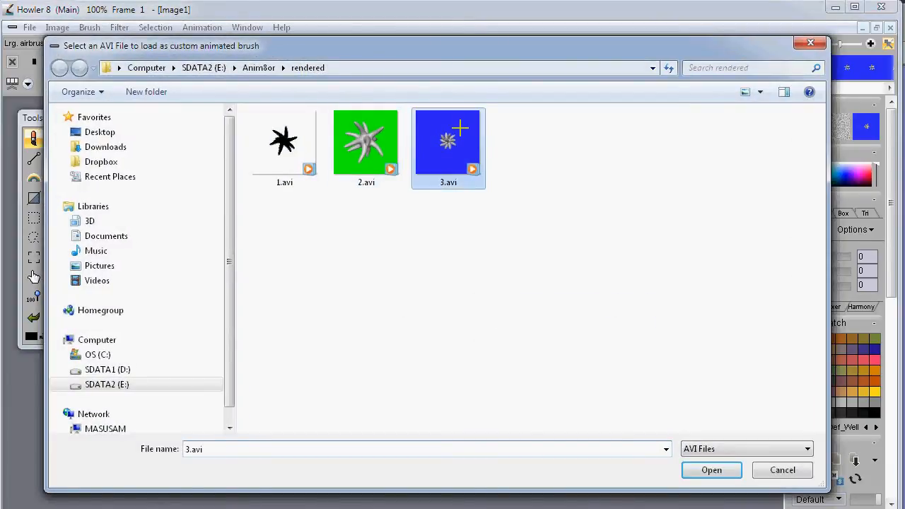
left_click(711, 470)
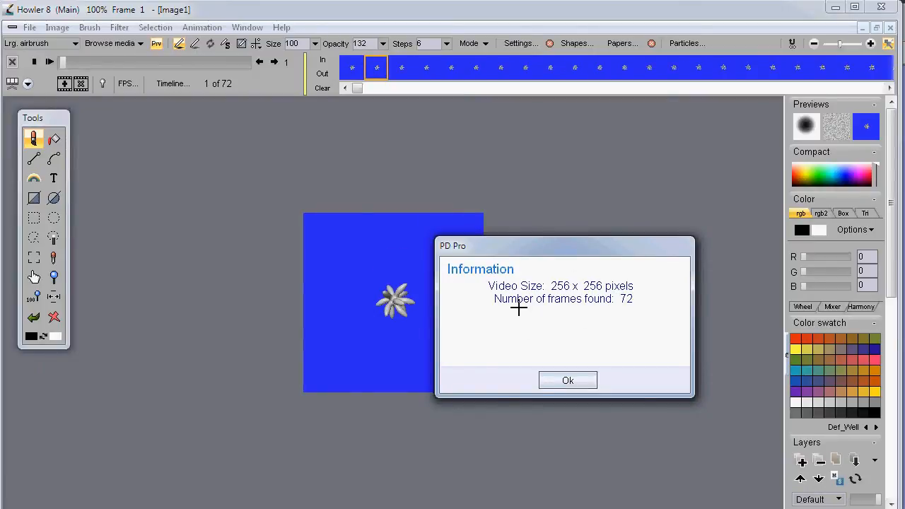
left_click(566, 381)
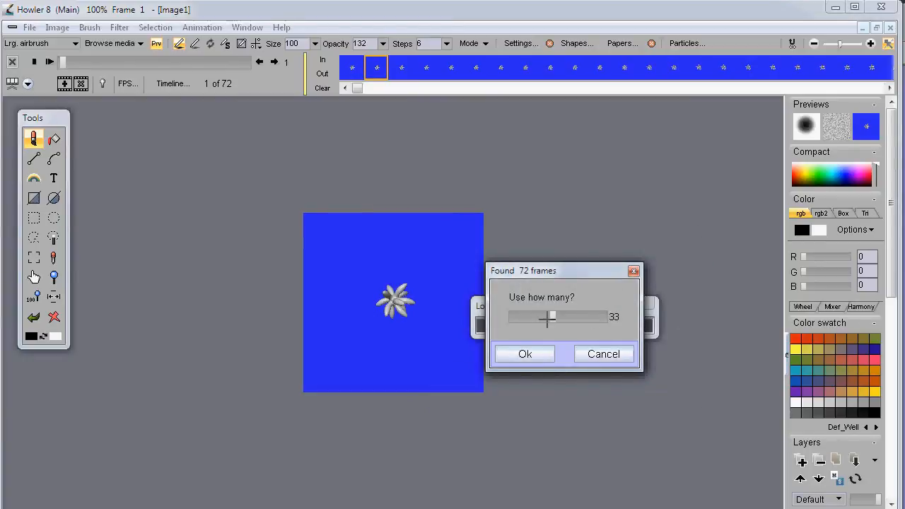
left_click(540, 352)
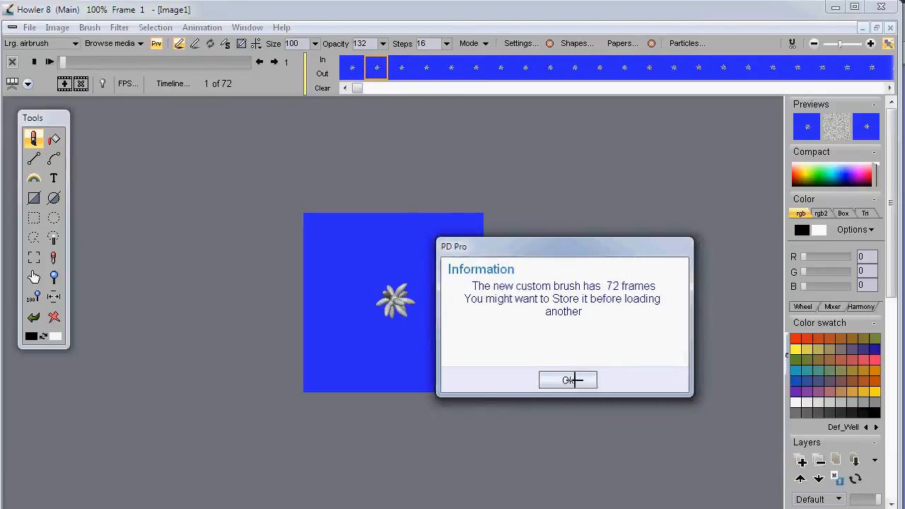
left_click(569, 380)
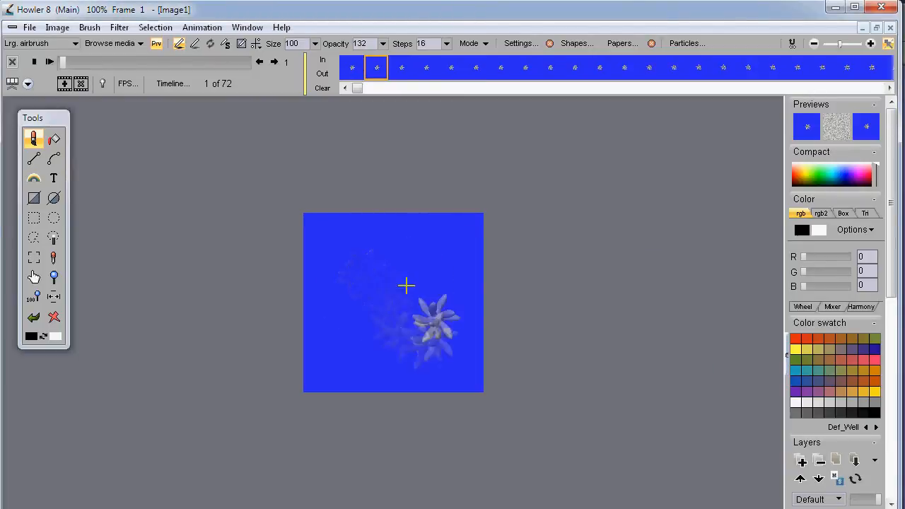
- Stamp the animated brush on the current frame and set the brush steps to 2
left_click(380, 302)
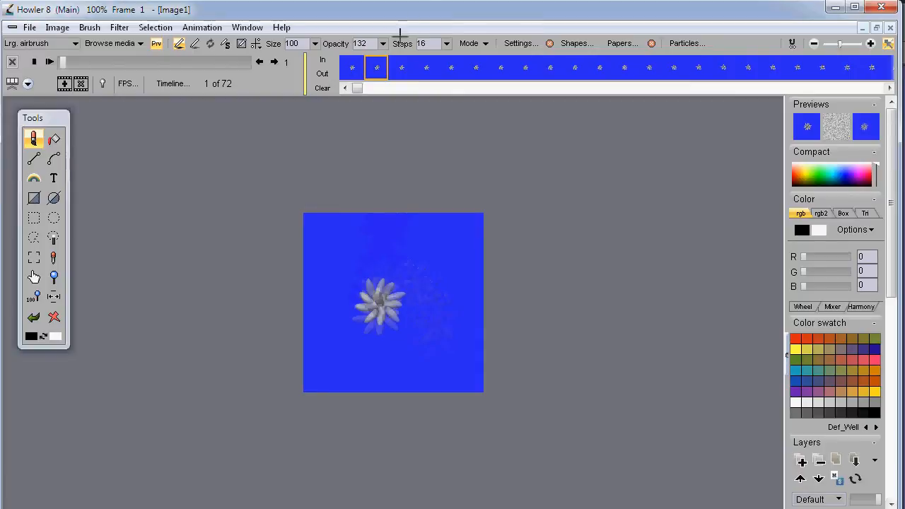
left_click(446, 43)
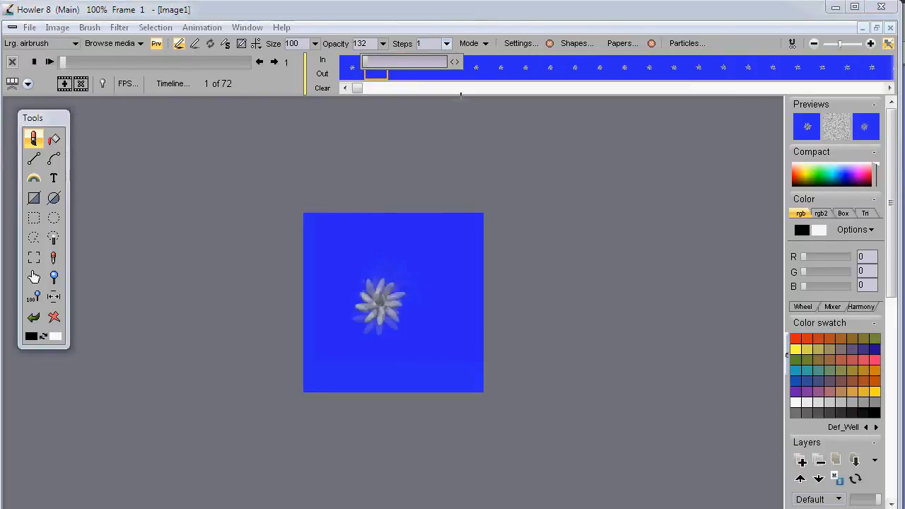
left_click(458, 60)
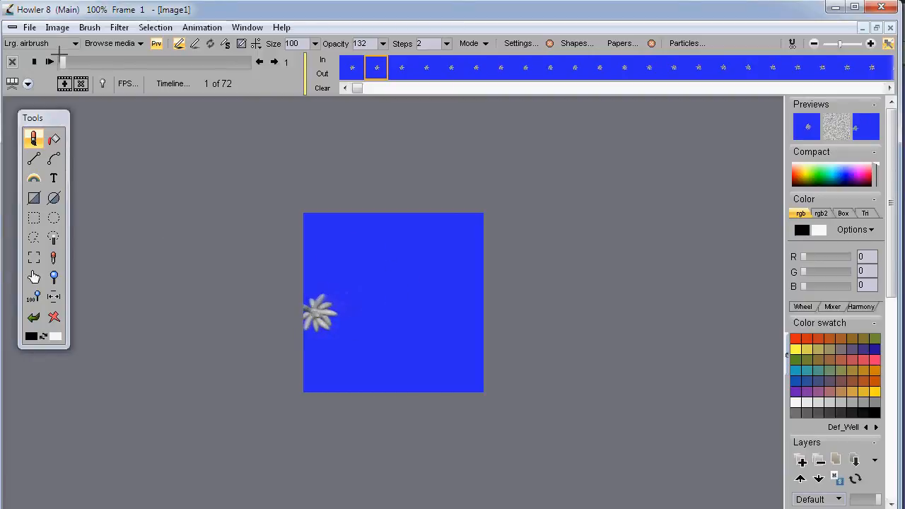
- Create a new image with the 768 x 482 - NTSC size preset, freeing the current animation
left_click(30, 27)
left_click(35, 42)
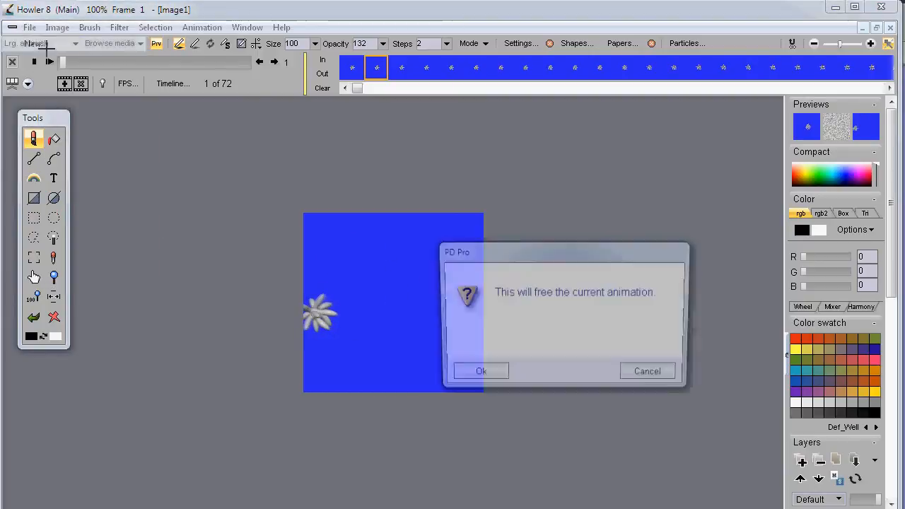
left_click(476, 375)
left_click(476, 375)
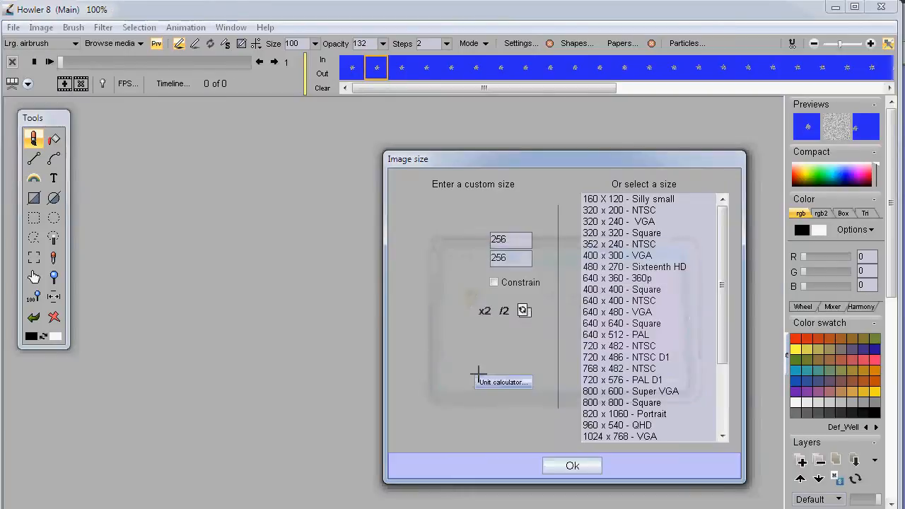
left_click(634, 369)
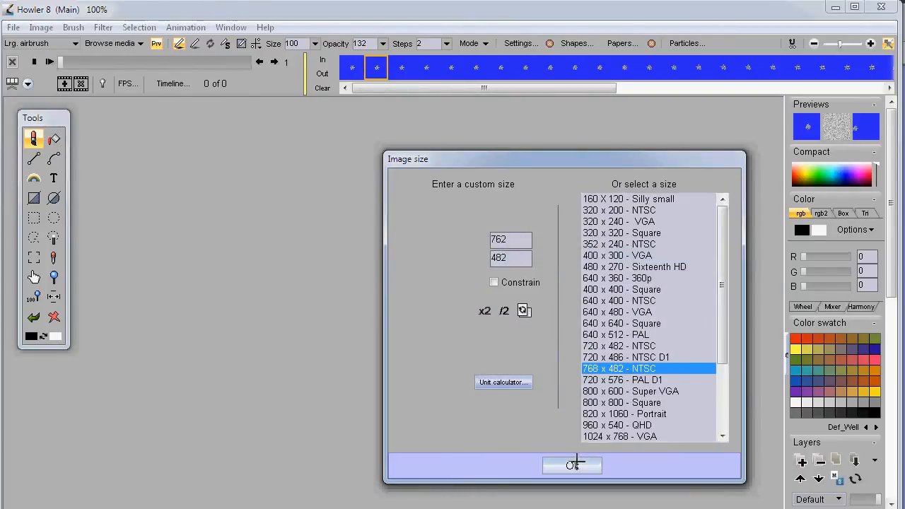
left_click(573, 464)
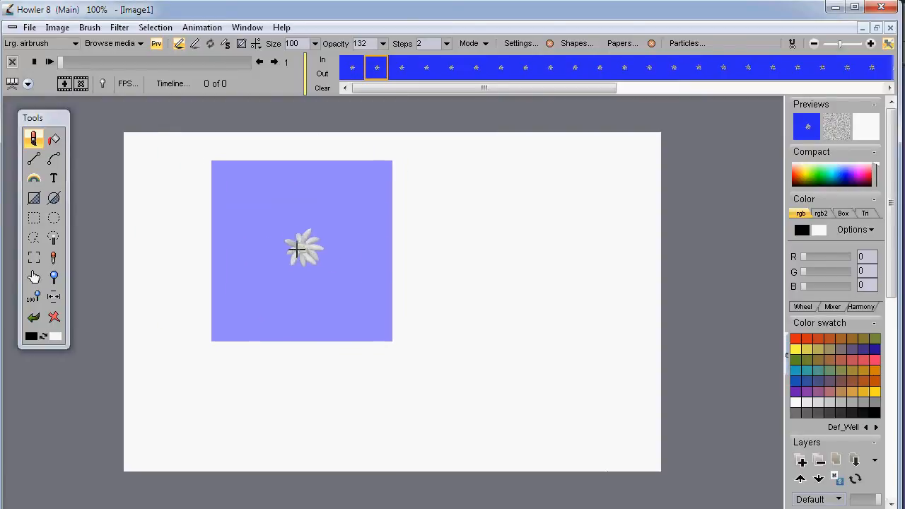
- Paint a stroke and several single stamps of the animated brush across the blank canvas
mouse_move(266, 248)
left_mouse_down()
mouse_move(313, 259)
mouse_move(366, 314)
left_mouse_up()
left_click(516, 268)
left_click(581, 382)
left_click(384, 296)
left_click(305, 341)
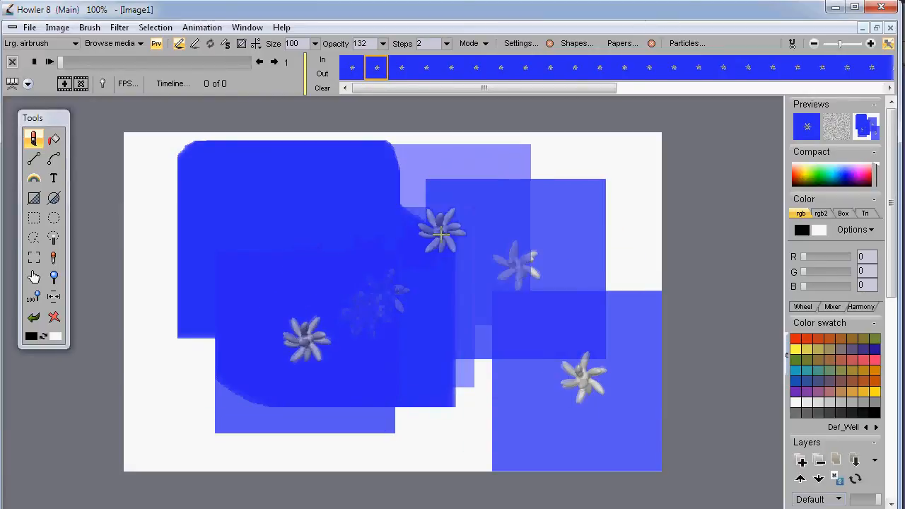
- Set the brush opacity to 255, erase earlier paint with the secondary color, and paint fresh strokes and stamps of the animated brush
left_click(383, 43)
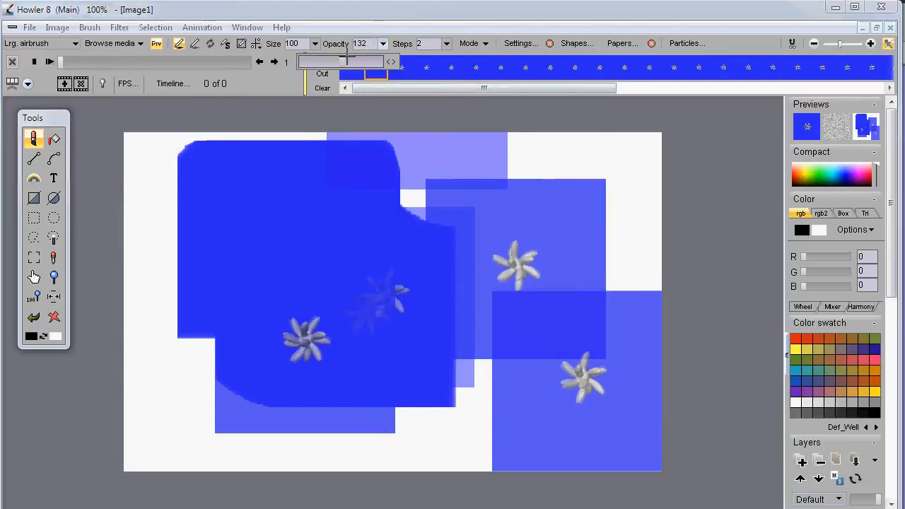
left_click(541, 254)
left_click(371, 215)
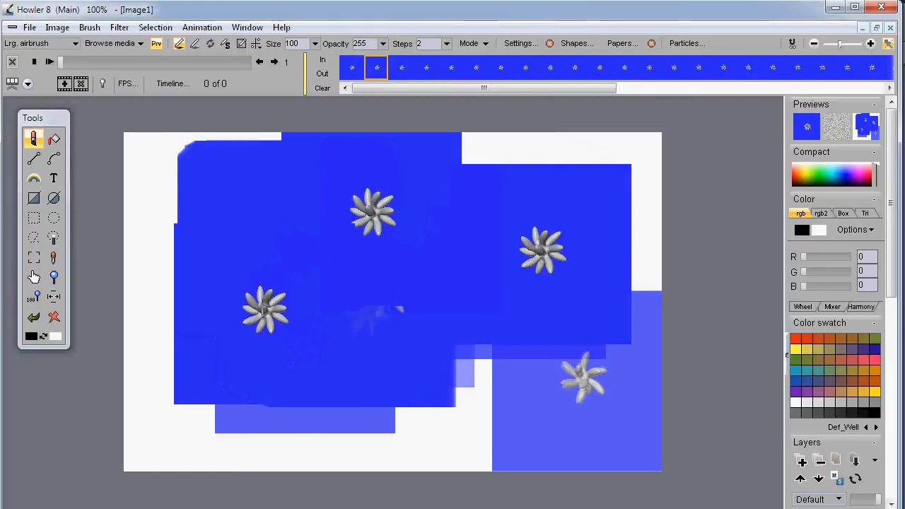
right_click(252, 294)
mouse_move(469, 286)
right_mouse_down()
mouse_move(321, 193)
mouse_move(344, 335)
mouse_move(557, 475)
right_mouse_up()
mouse_move(354, 268)
left_mouse_down()
mouse_move(274, 259)
mouse_move(414, 369)
mouse_move(495, 267)
left_mouse_up()
mouse_move(388, 273)
left_mouse_down()
mouse_move(290, 259)
mouse_move(289, 270)
left_mouse_up()
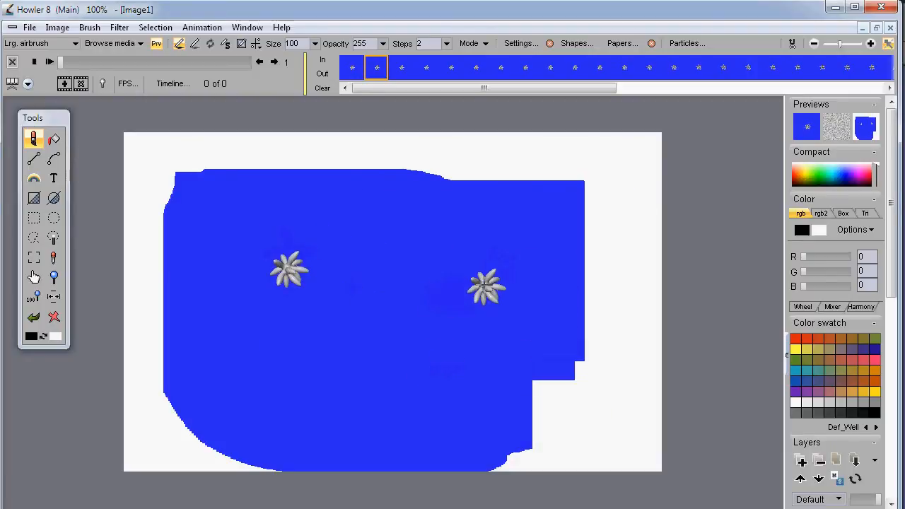
left_click(537, 211)
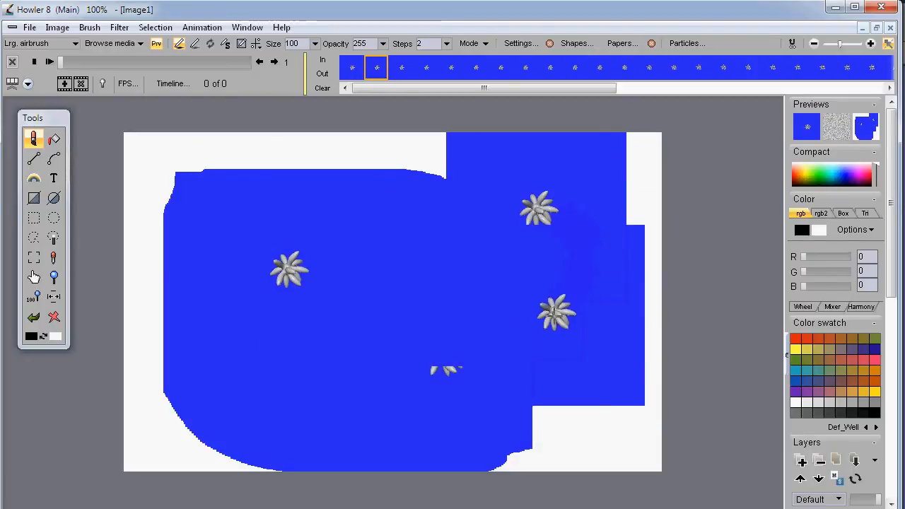
- Store the blue-background animated brush in a brush buffer and place the buffer window beside the canvas
left_click(97, 26)
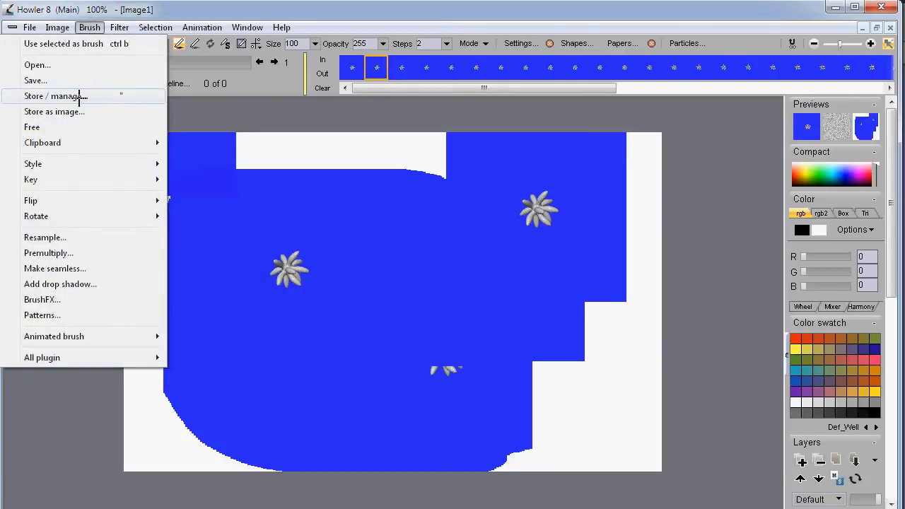
left_click(79, 96)
mouse_move(196, 150)
left_mouse_down()
mouse_move(615, 228)
mouse_move(736, 289)
left_mouse_up()
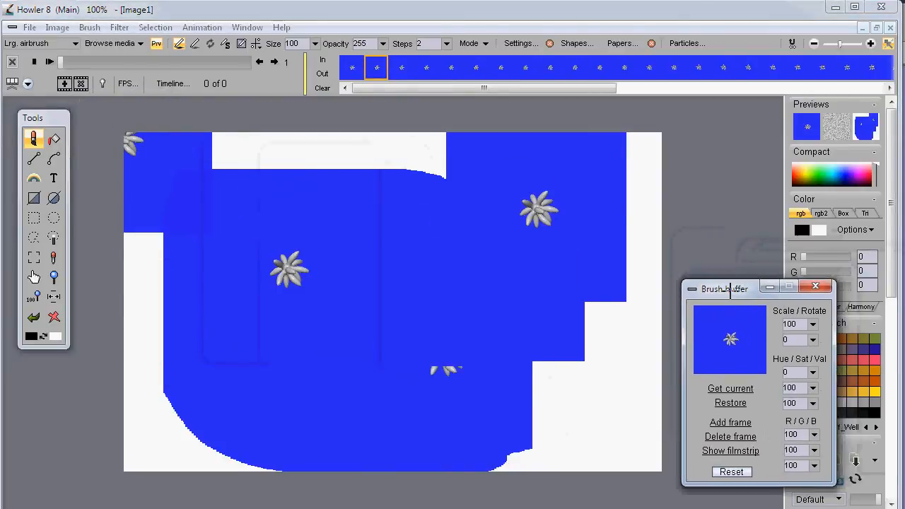
- Color-key the brush by sampling its blue background as the transparent secondary color, trying Invert key and leaving it off
left_click(90, 27)
mouse_move(130, 165)
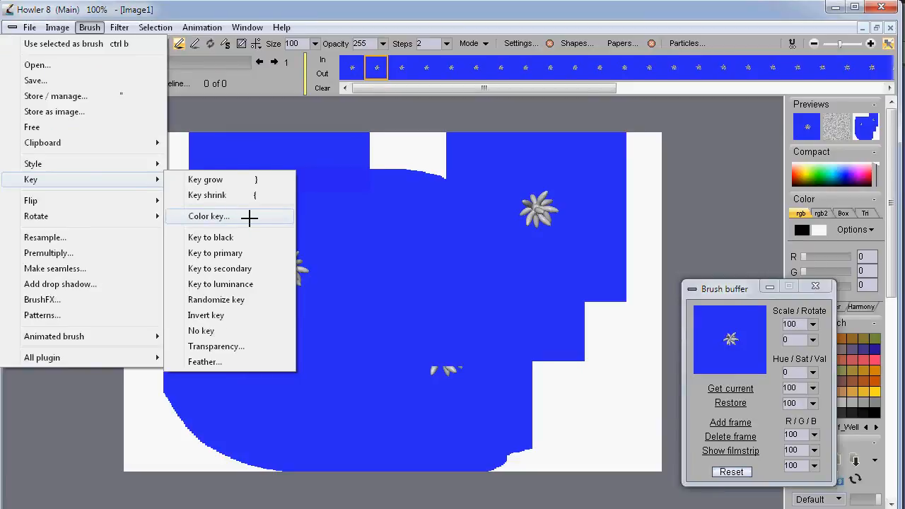
left_click(249, 218)
left_click(491, 165)
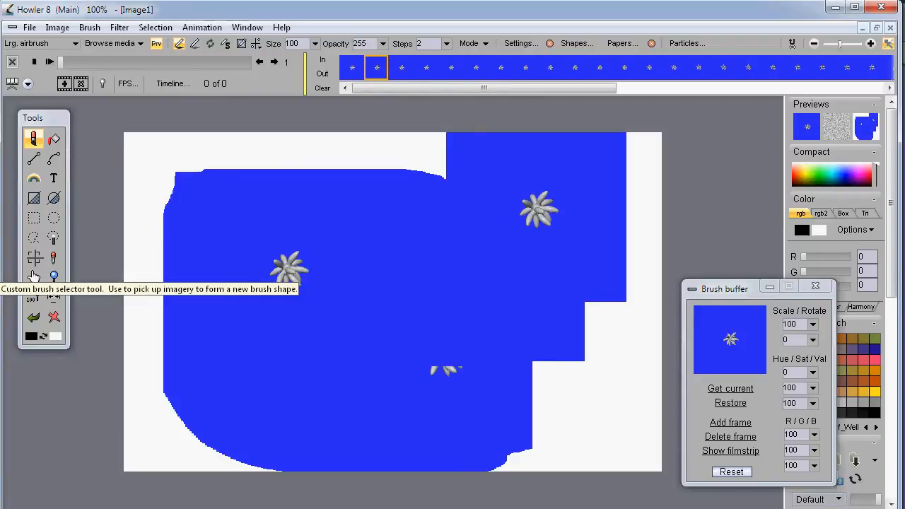
left_click(34, 276)
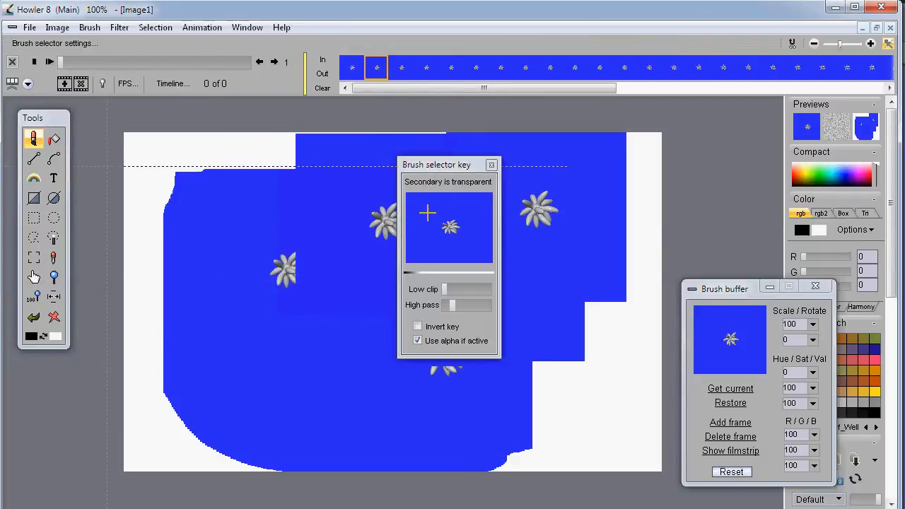
left_click(474, 210)
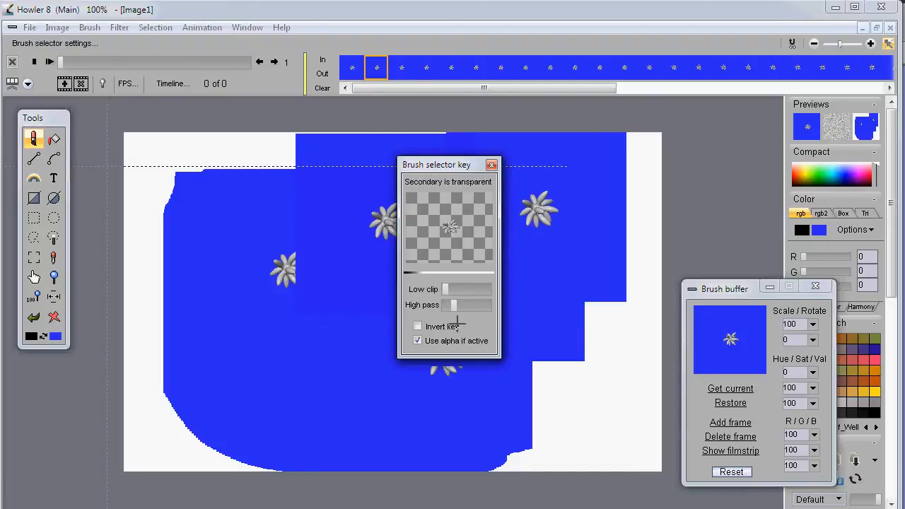
left_click(417, 325)
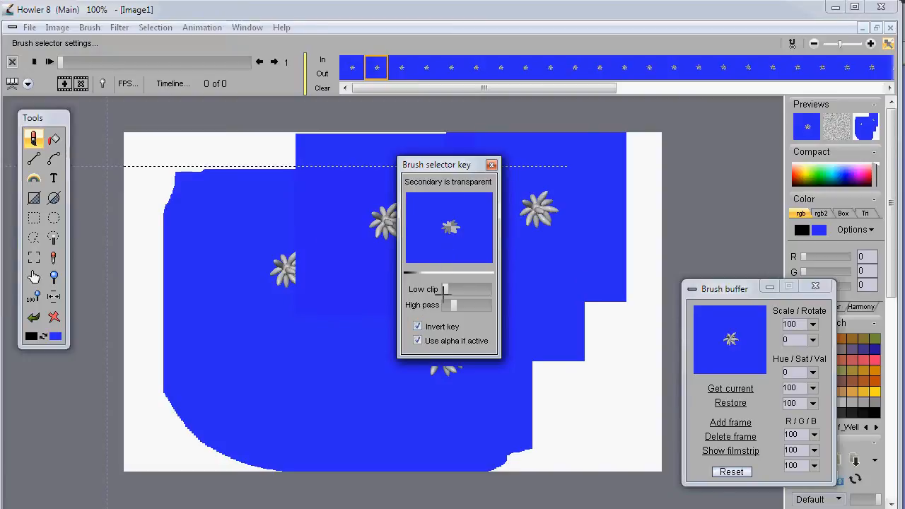
left_click(417, 326)
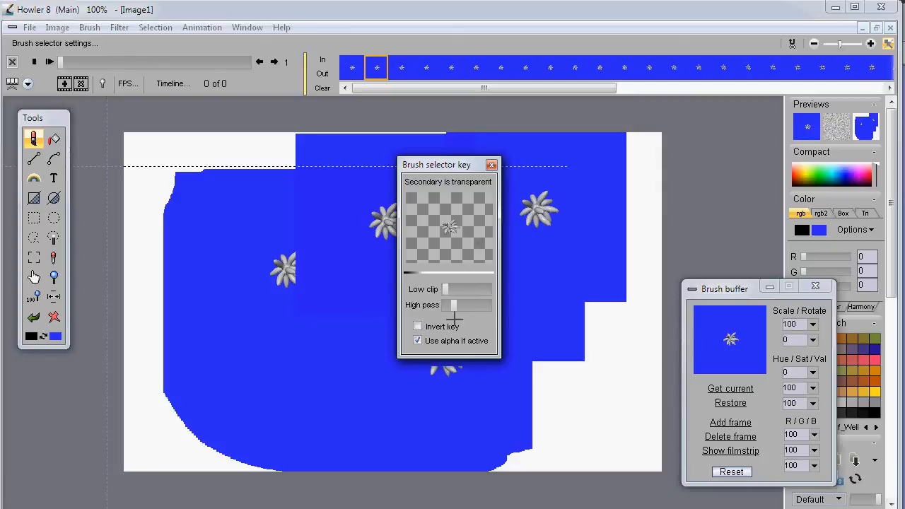
- Paint winding strokes with the keyed brush and store it in a second brush buffer placed beside the first
mouse_move(527, 263)
left_mouse_down()
mouse_move(538, 248)
mouse_move(518, 304)
mouse_move(297, 369)
mouse_move(279, 272)
mouse_move(212, 339)
mouse_move(297, 357)
mouse_move(311, 240)
mouse_move(361, 313)
left_mouse_up()
mouse_move(219, 211)
left_mouse_down()
mouse_move(205, 234)
mouse_move(283, 205)
mouse_move(375, 216)
mouse_move(378, 272)
left_mouse_up()
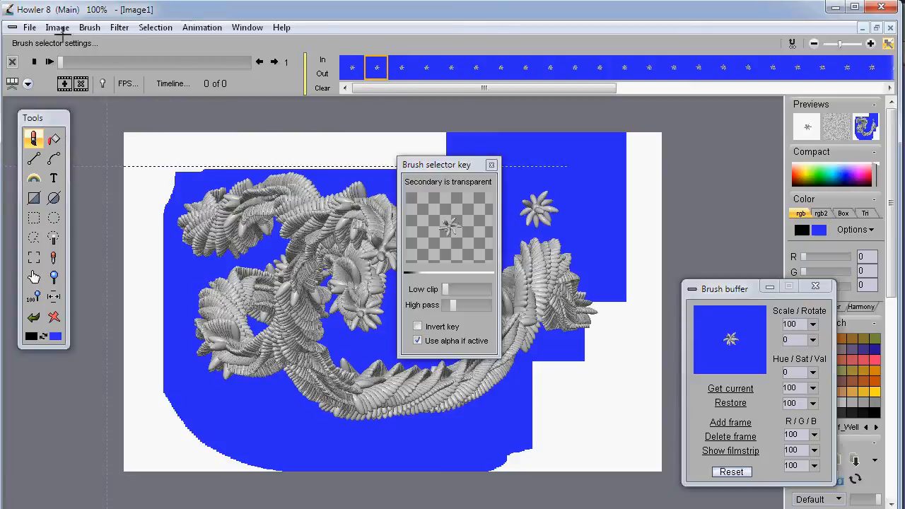
left_click(91, 27)
left_click(106, 94)
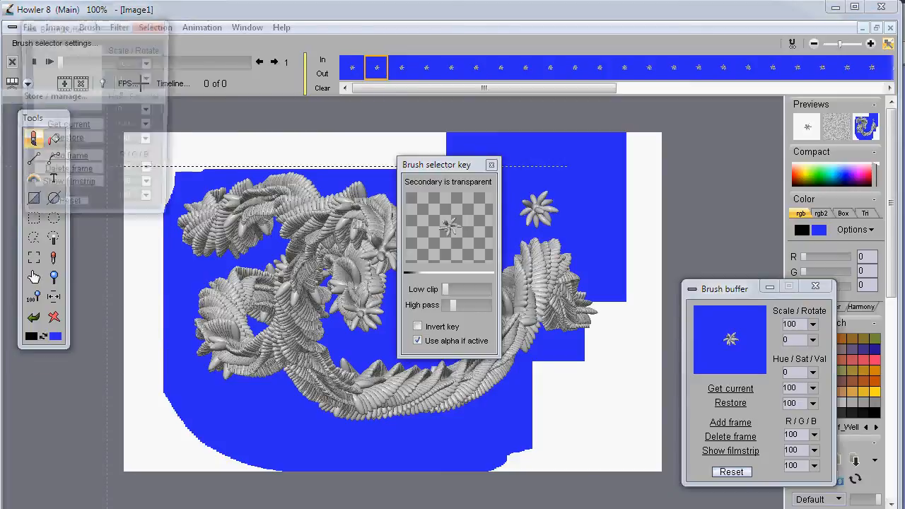
mouse_move(83, 32)
left_mouse_down()
mouse_move(595, 284)
mouse_move(561, 271)
left_mouse_up()
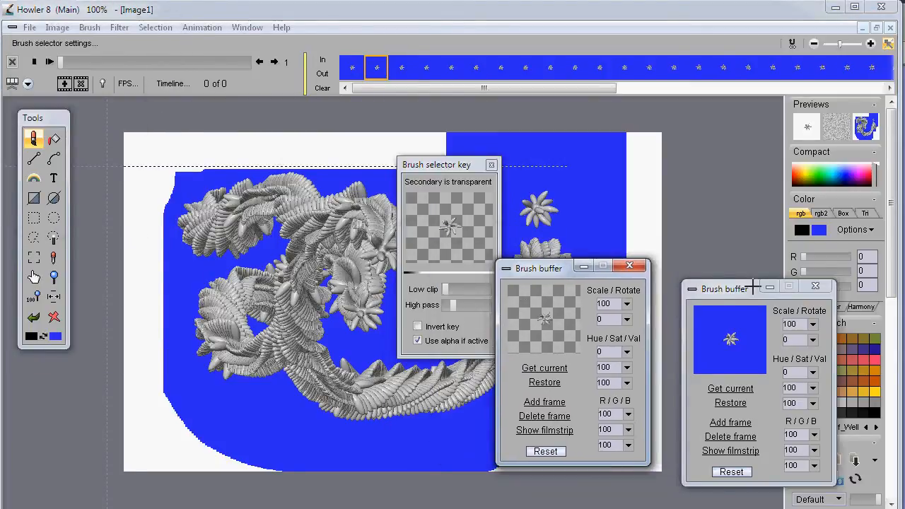
- Close the buffer holding the blue-background brush and move the keyed brush's buffer beside the canvas
left_click(816, 285)
left_click_drag(557, 267, 717, 159)
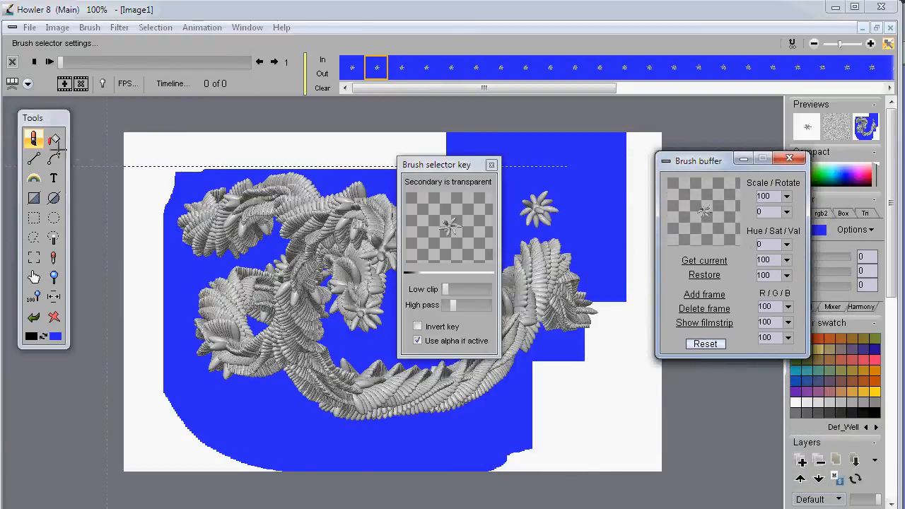
left_click(86, 27)
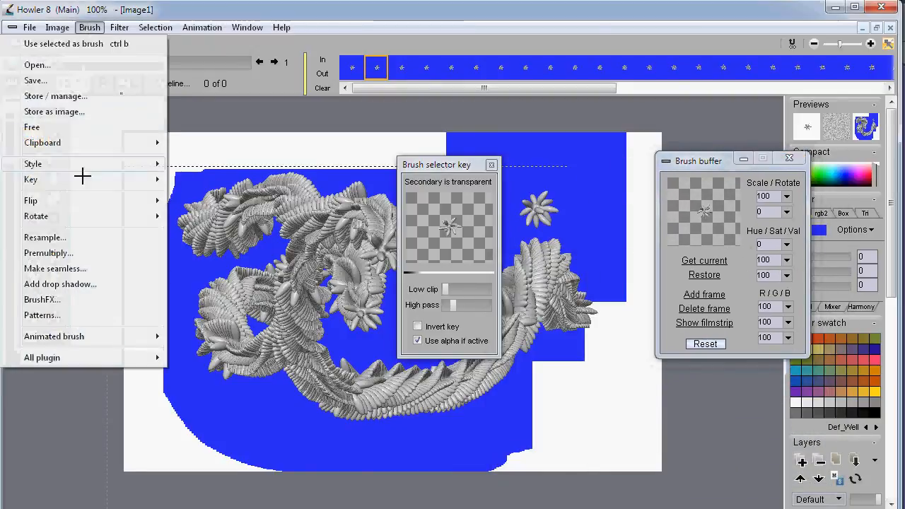
mouse_move(108, 335)
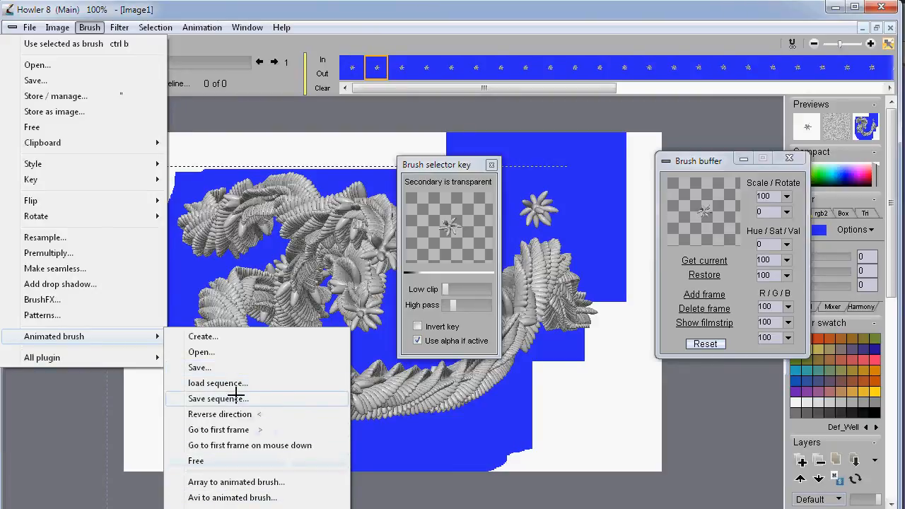
- Paint winding test strokes with the keyed brush, clearing the canvas to blue after them, and move the Brush selector key window off the canvas
mouse_move(258, 197)
left_mouse_down()
mouse_move(342, 196)
mouse_move(154, 188)
mouse_move(141, 322)
mouse_move(210, 484)
mouse_move(542, 430)
mouse_move(611, 304)
mouse_move(560, 227)
left_mouse_up()
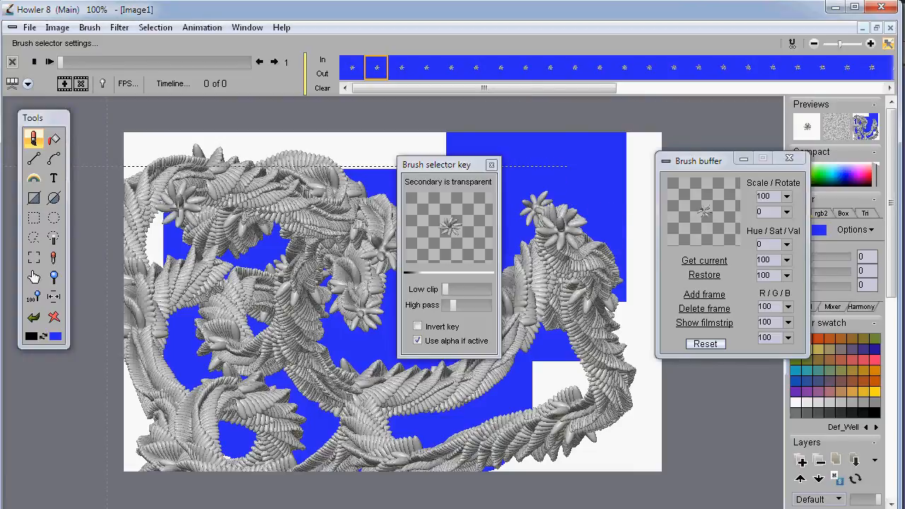
left_click(53, 316)
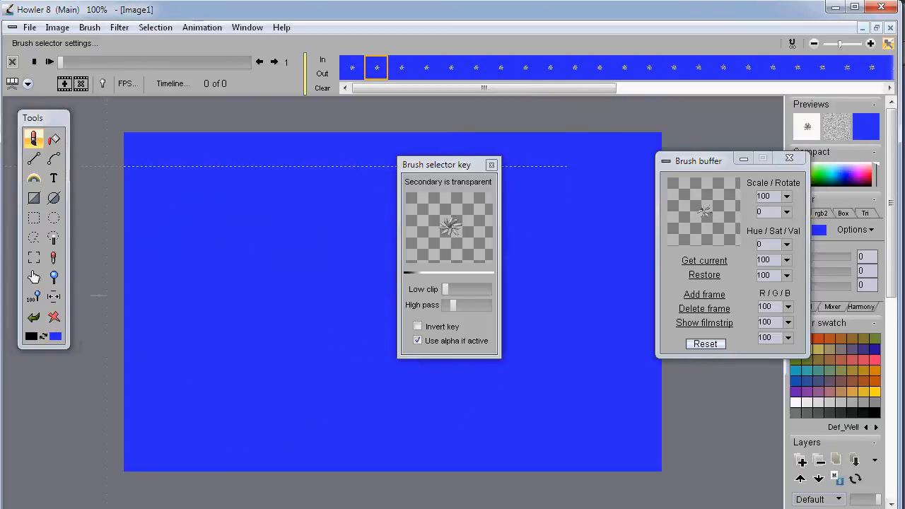
mouse_move(233, 177)
left_mouse_down()
mouse_move(205, 378)
mouse_move(385, 237)
mouse_move(381, 248)
left_mouse_up()
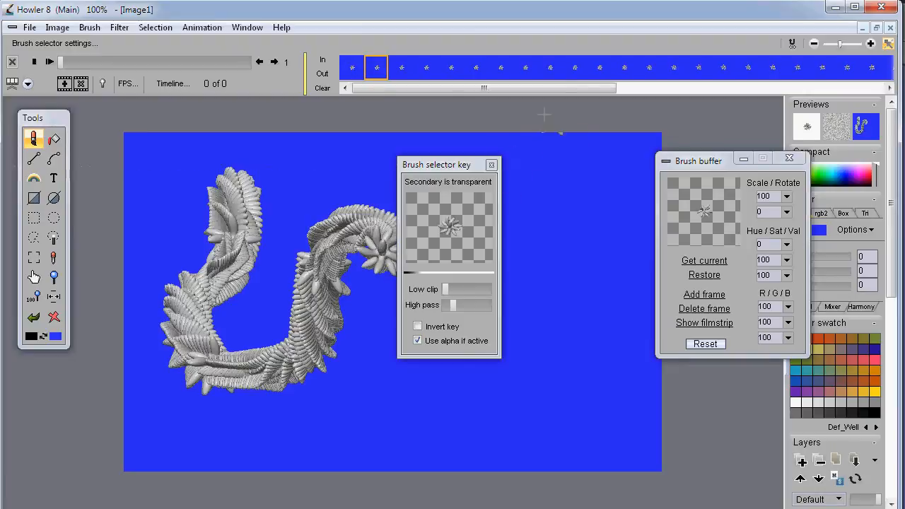
mouse_move(437, 164)
left_mouse_down()
mouse_move(672, 186)
mouse_move(790, 307)
left_mouse_up()
mouse_move(487, 161)
left_mouse_down()
mouse_move(516, 332)
mouse_move(431, 360)
mouse_move(426, 348)
left_mouse_up()
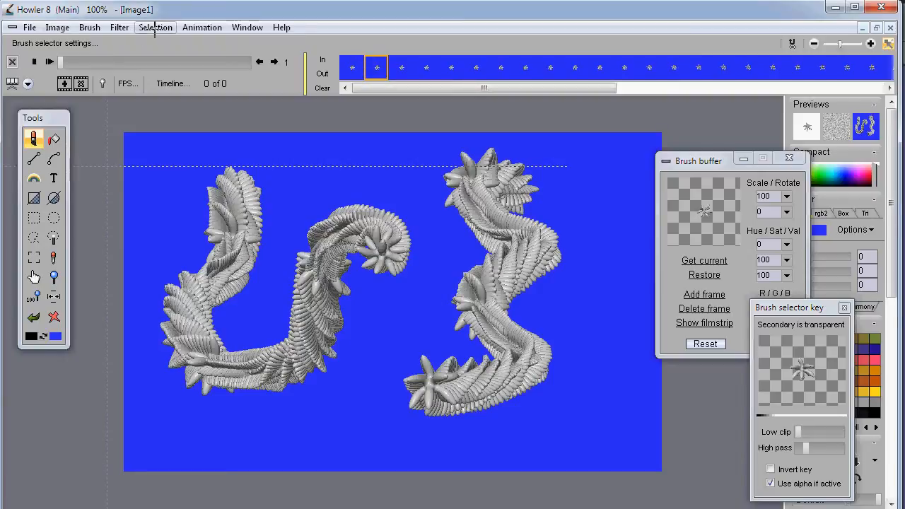
left_click(61, 314)
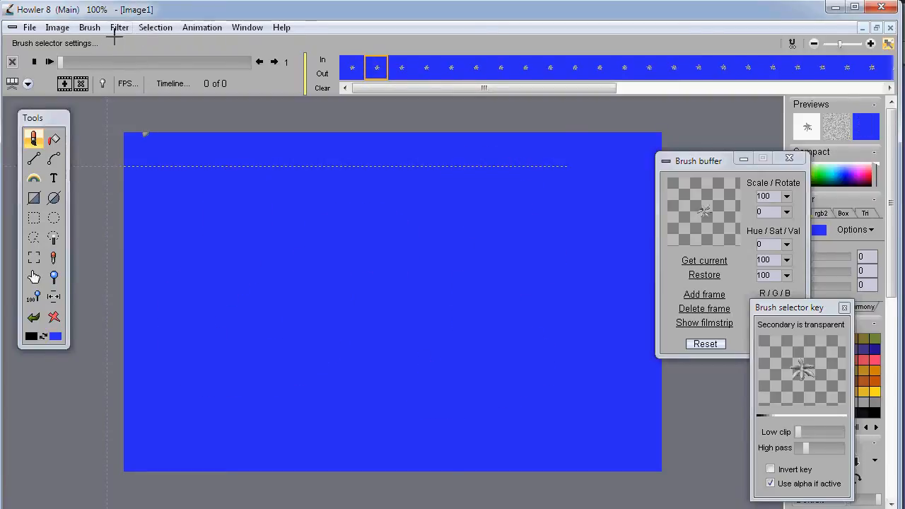
- Create a new animation with 99 as the frame count
left_click(186, 27)
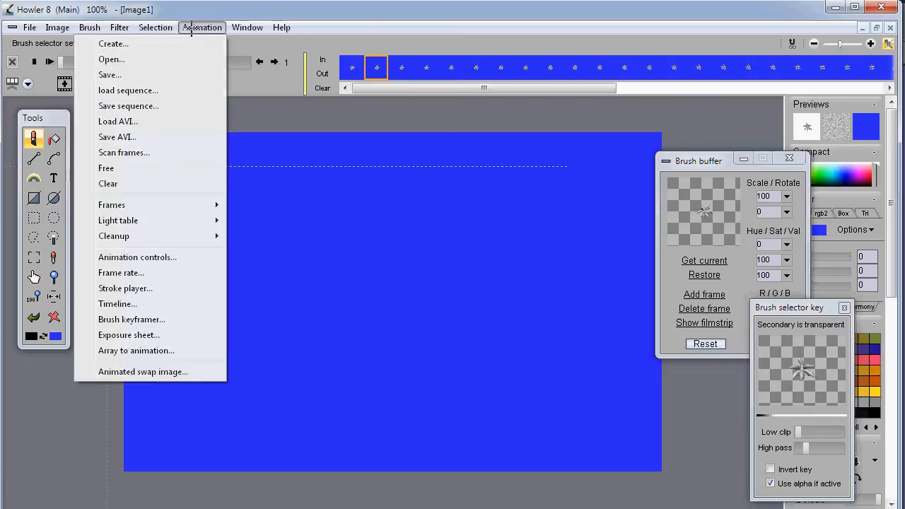
left_click(130, 43)
type("99")
left_click(238, 359)
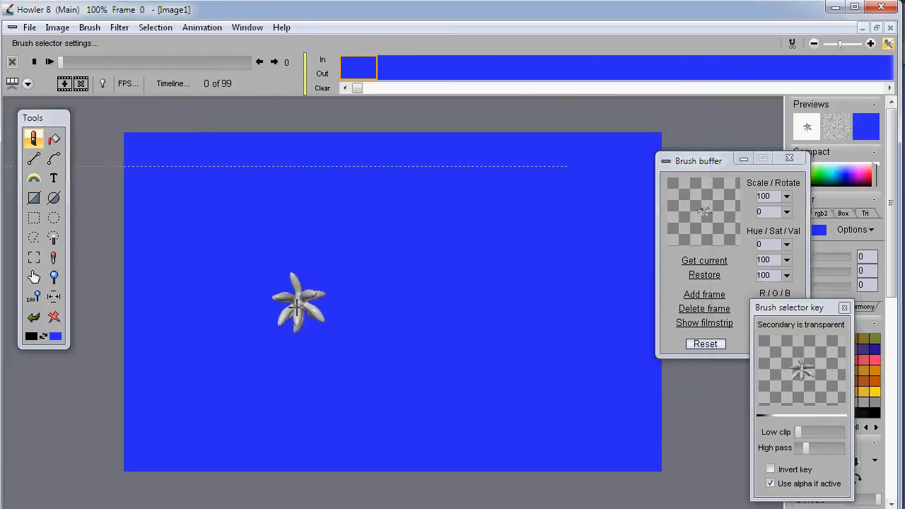
- Try the keyed brush on frame 0 with a winding stroke, clear it, stamp the brush once, and compare the neighboring frames
mouse_move(212, 315)
left_mouse_down()
mouse_move(208, 254)
mouse_move(293, 258)
mouse_move(382, 346)
mouse_move(474, 233)
mouse_move(559, 325)
mouse_move(448, 377)
mouse_move(300, 389)
left_mouse_up()
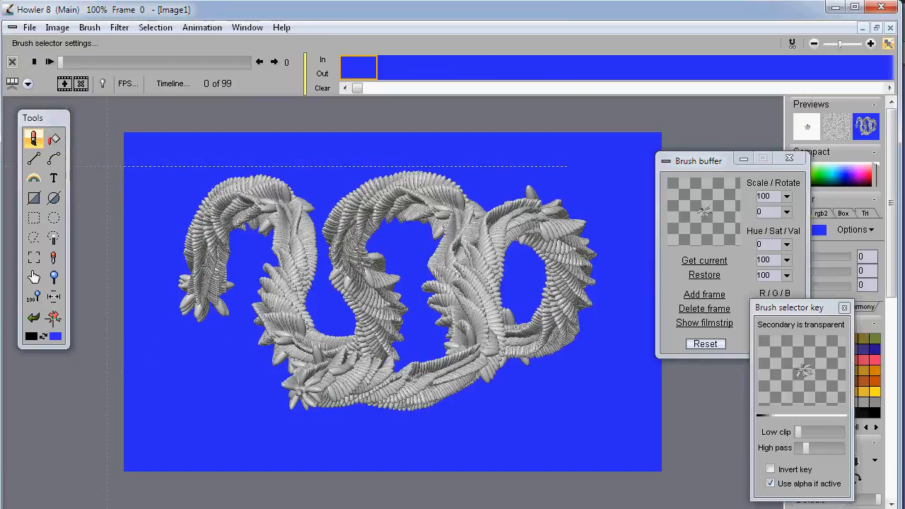
left_click(53, 318)
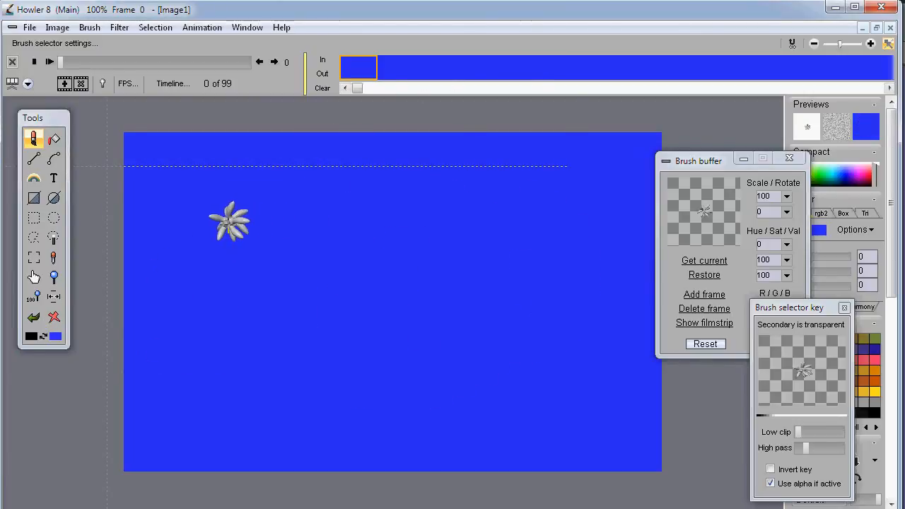
left_click(227, 222)
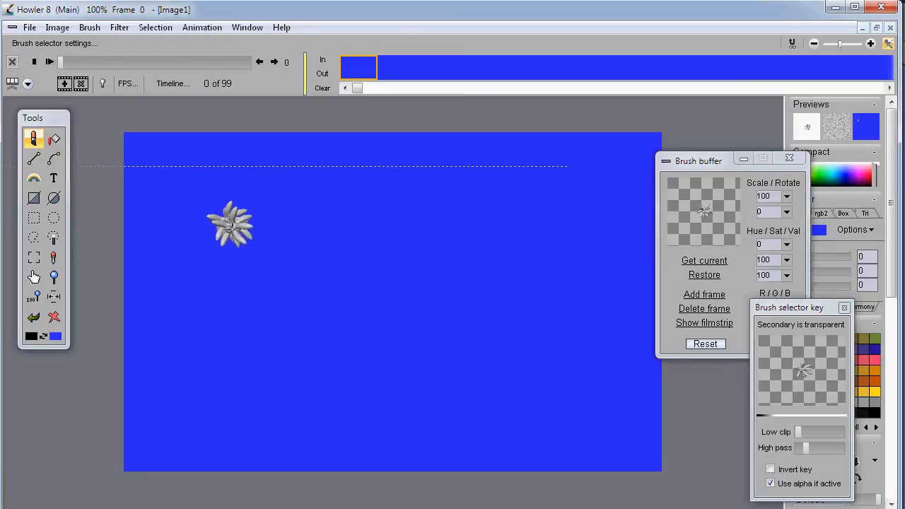
left_click(395, 68)
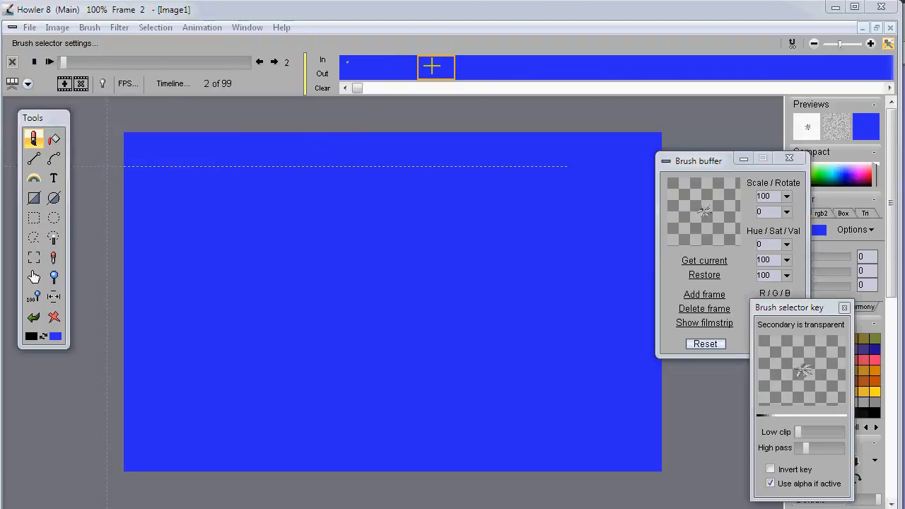
left_click(357, 68)
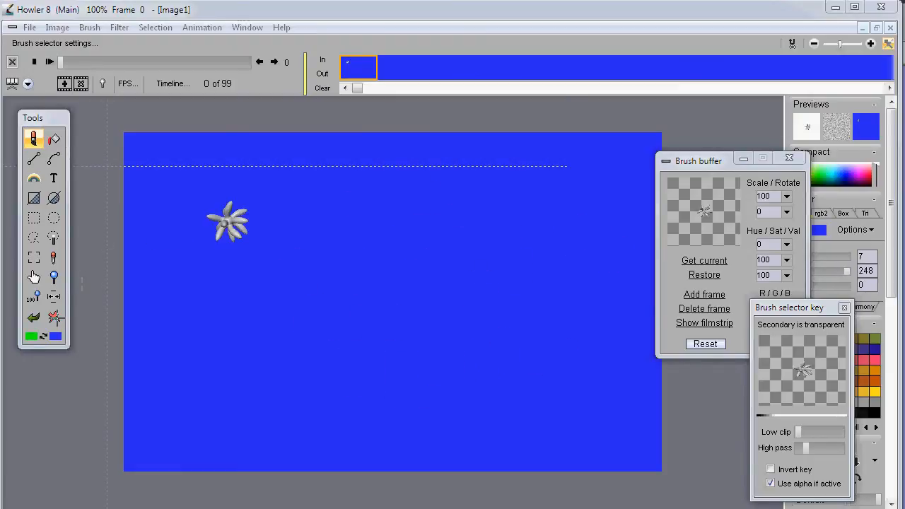
- Make green the secondary color and clear all frames of the animation to it
left_click(54, 317)
left_click(54, 317)
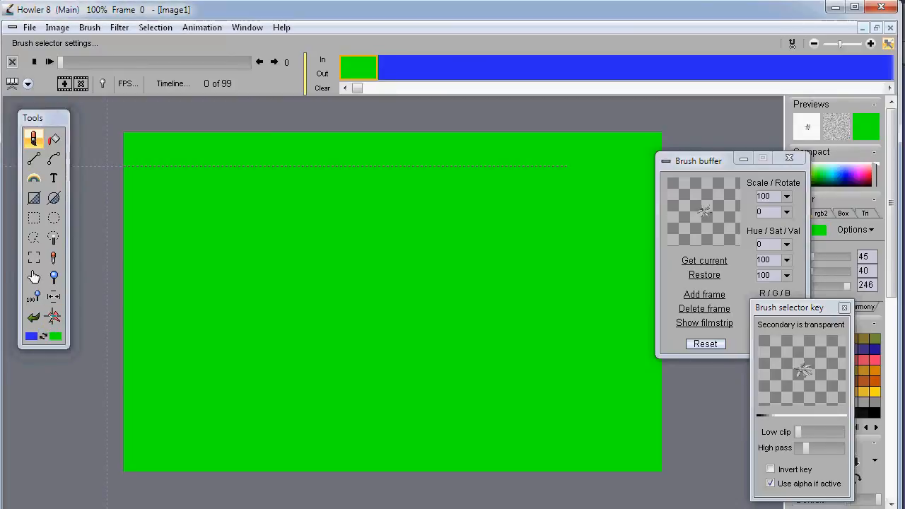
right_click(55, 319)
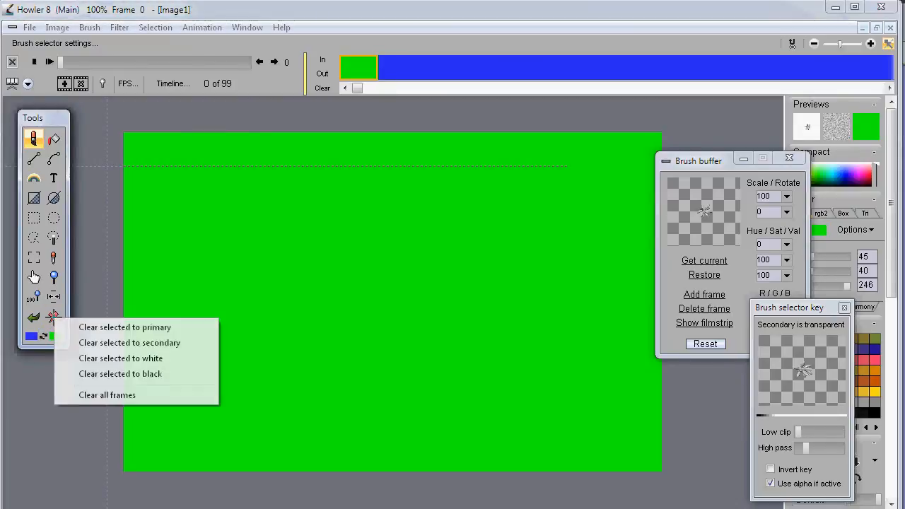
left_click(129, 395)
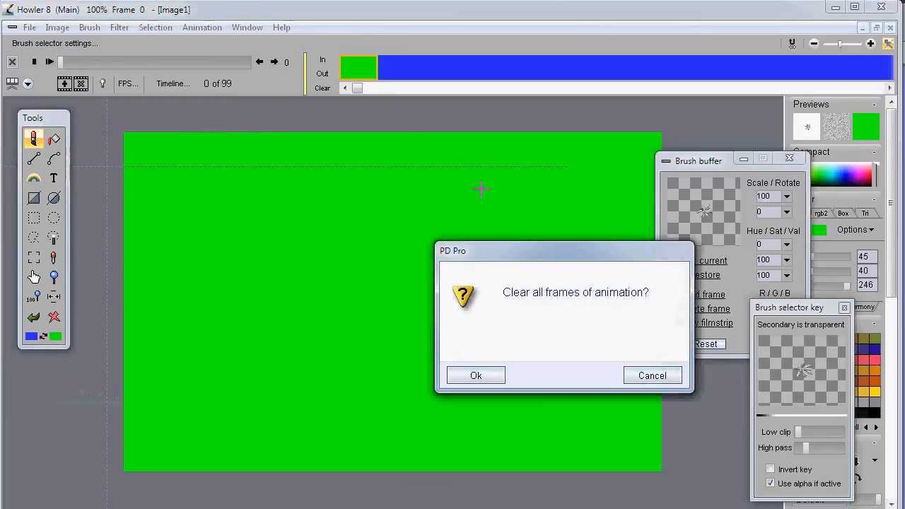
left_click(479, 376)
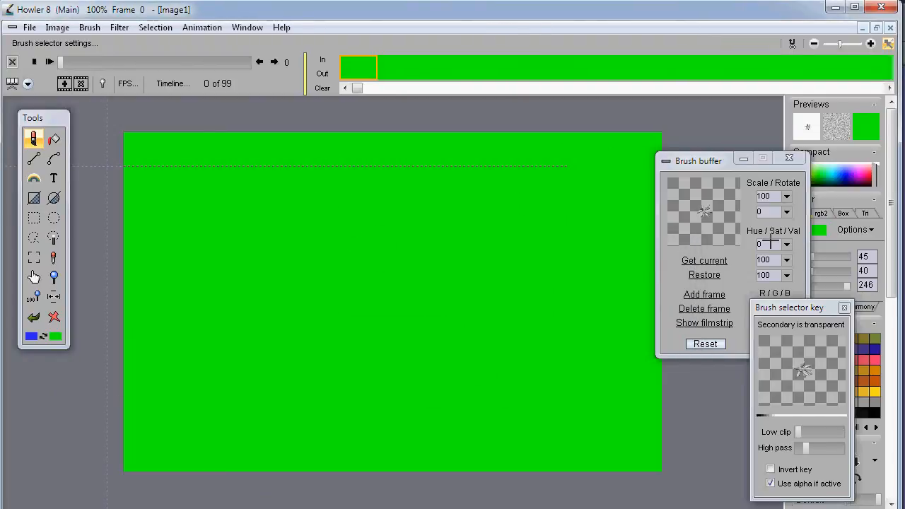
- Paint scattered stamps of the keyed brush across the green animation frames and play the animation
mouse_move(192, 260)
left_mouse_down()
mouse_move(261, 297)
mouse_move(346, 226)
mouse_move(435, 311)
left_mouse_up()
left_click(56, 316)
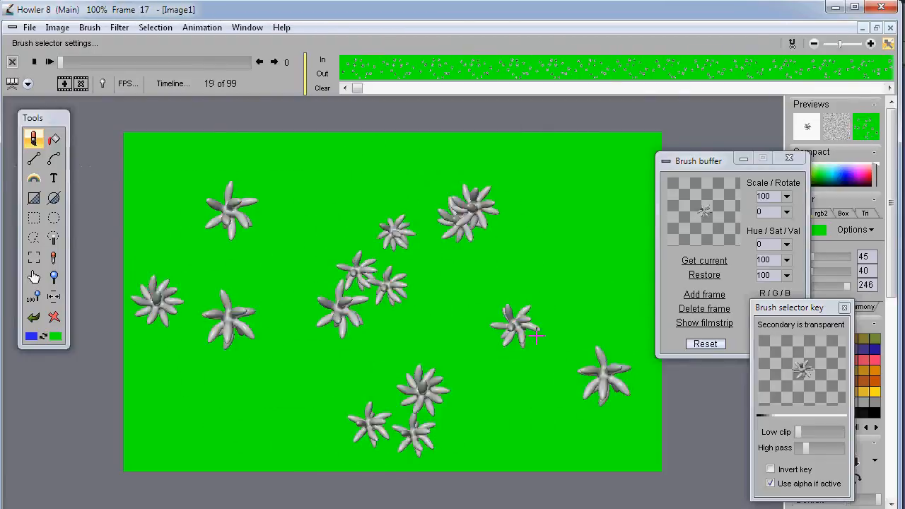
left_click(50, 61)
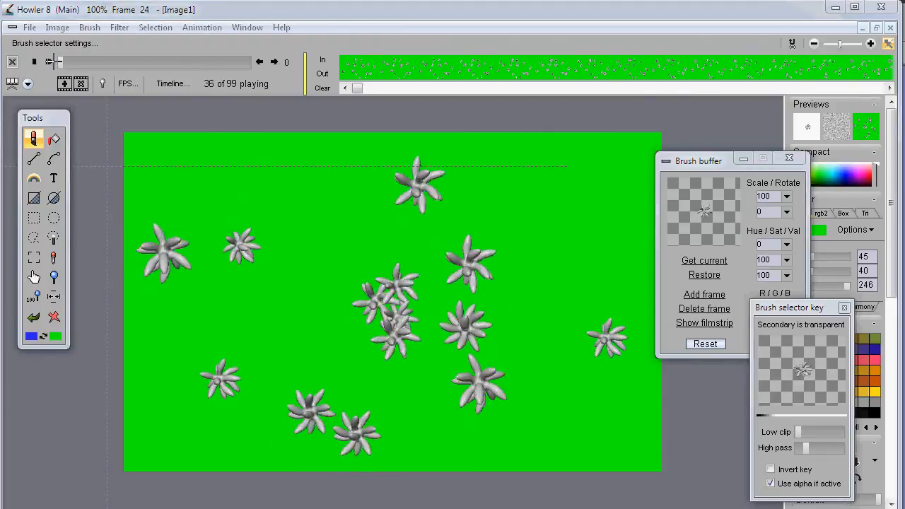